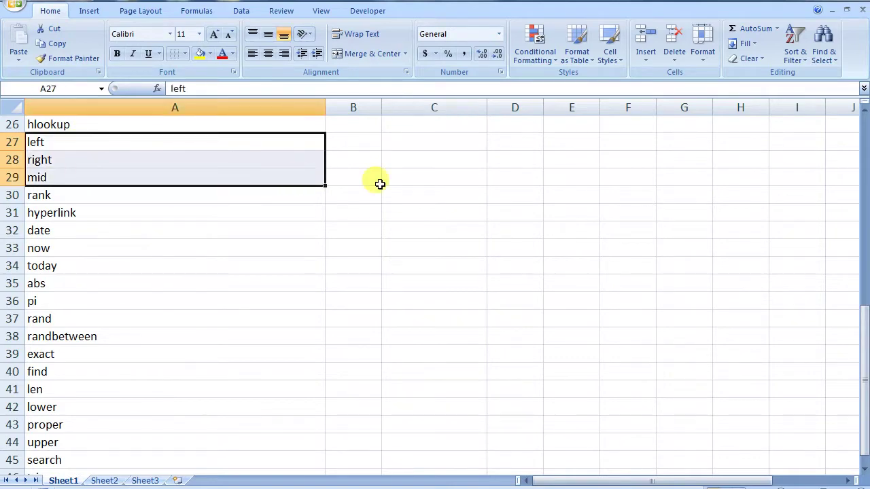
- Enter a sample full name in cell C27 as the test text
{"action": "left_click", "coordinate": [438, 144]}
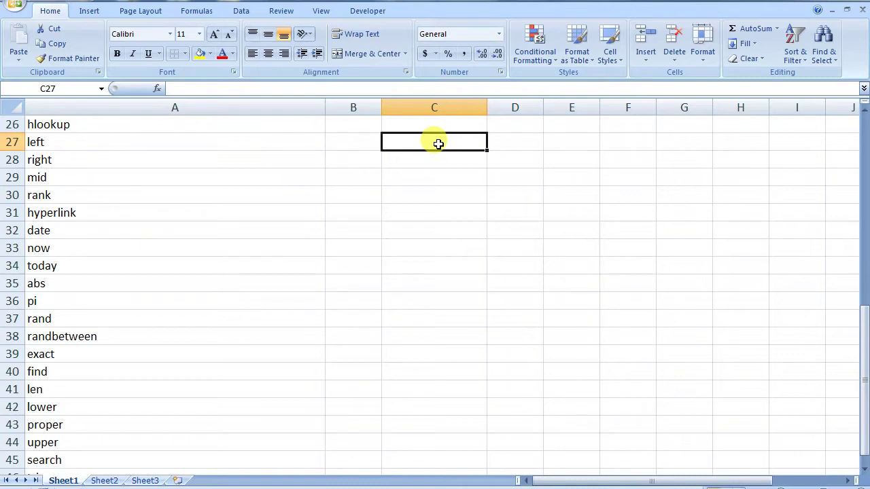
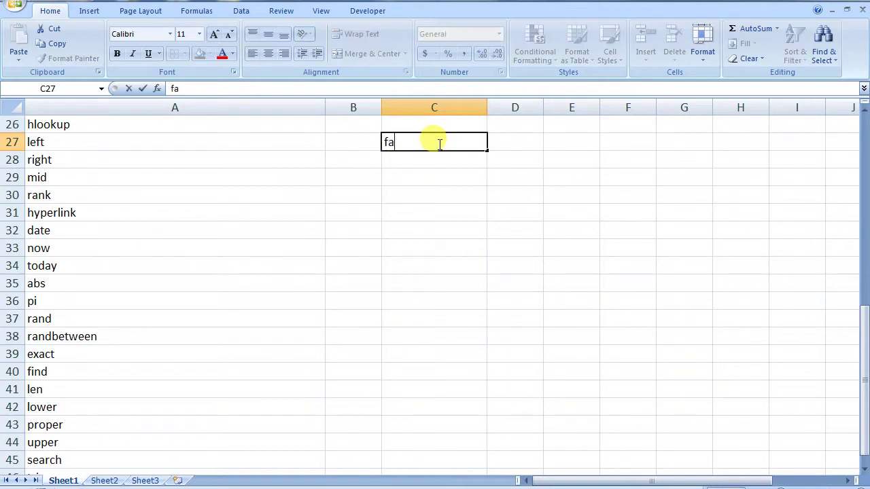
{"action": "left_click", "coordinate": [433, 171]}
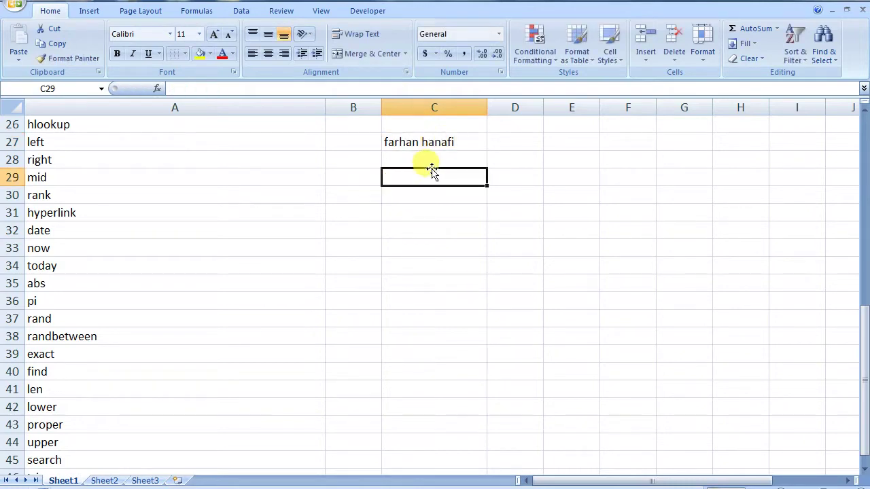
{"action": "left_click", "coordinate": [519, 138]}
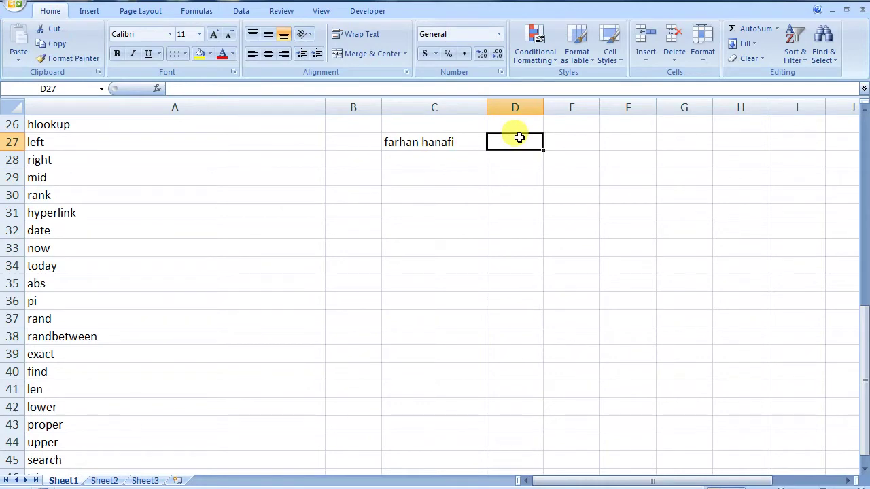
- Enter =LEFT(C27,5) in D27 to show the name's first five characters
{"action": "type", "text": "="}
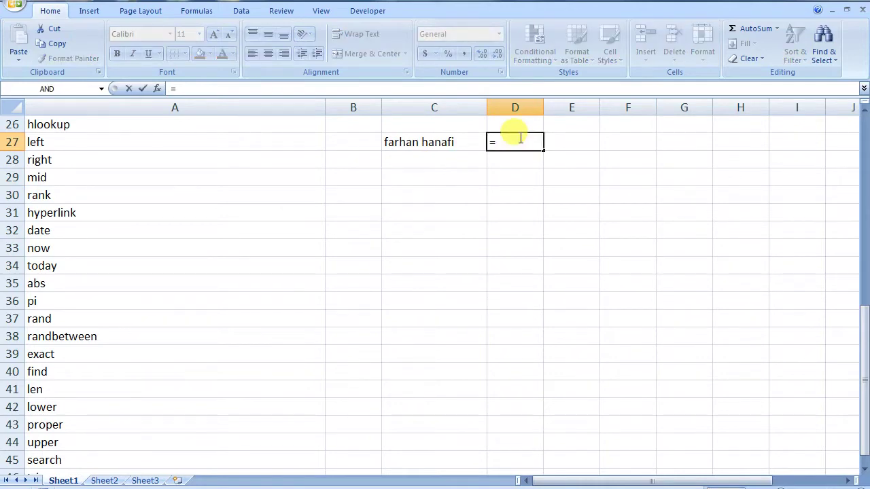
{"action": "type", "text": "left"}
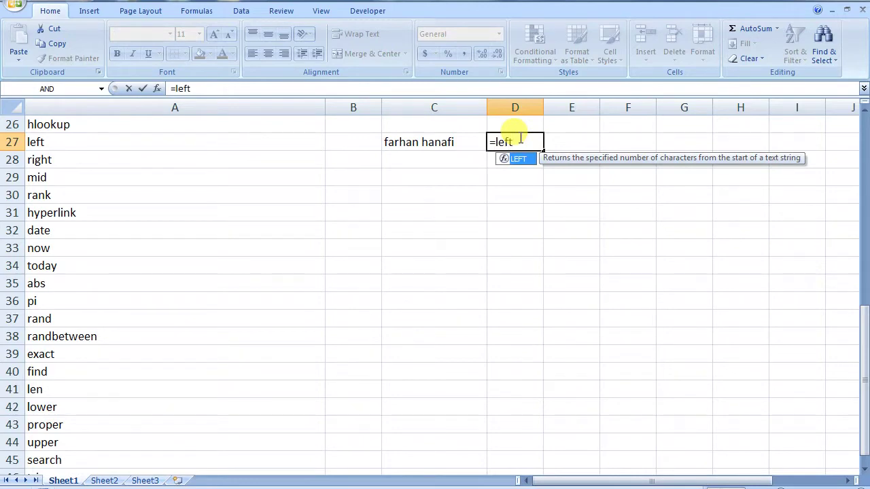
{"action": "type", "text": "("}
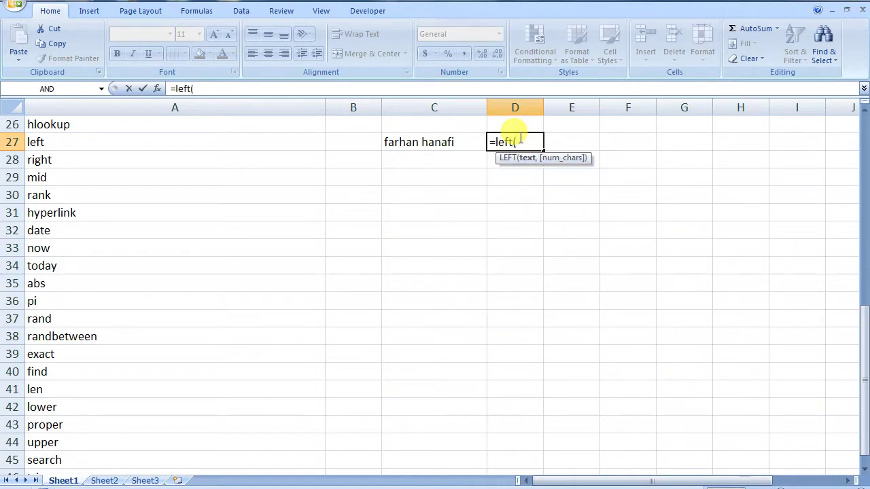
{"action": "left_click", "coordinate": [441, 143]}
{"action": "type", "text": ","}
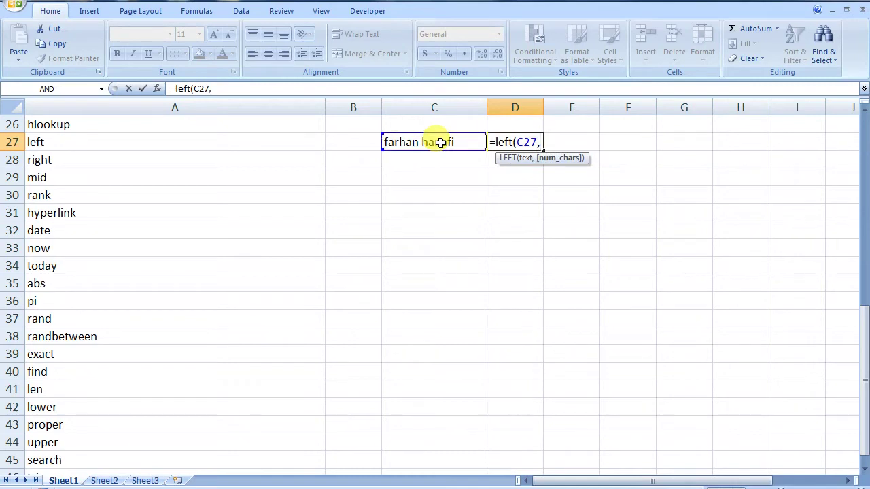
{"action": "type", "text": "5)"}
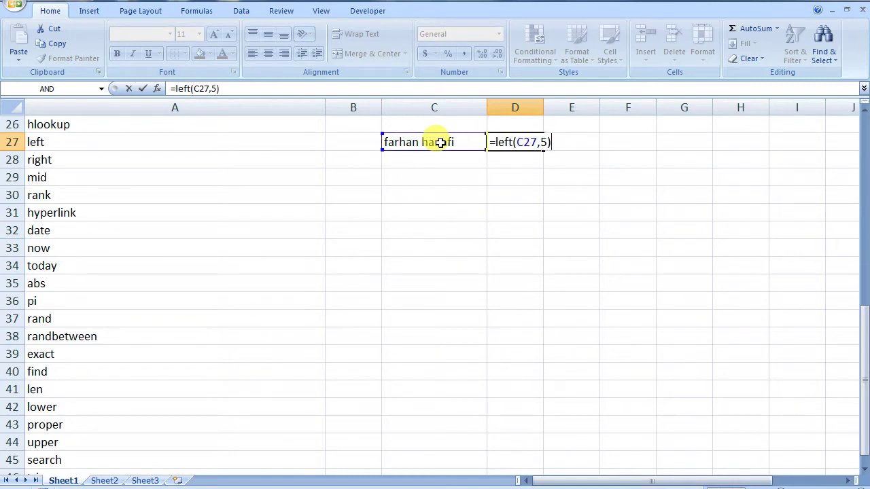
{"action": "key", "text": "Return"}
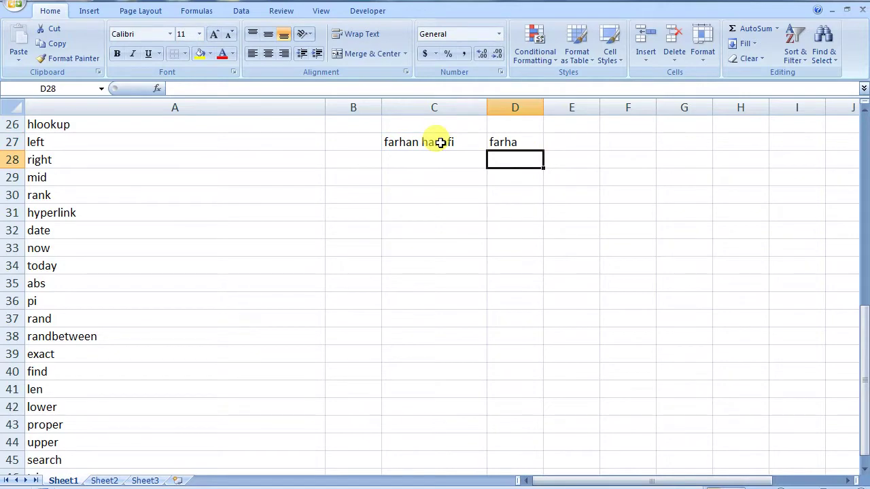
{"action": "left_click", "coordinate": [522, 125]}
- Label D26 'left' and E26 'mid'
{"action": "type", "text": "left"}
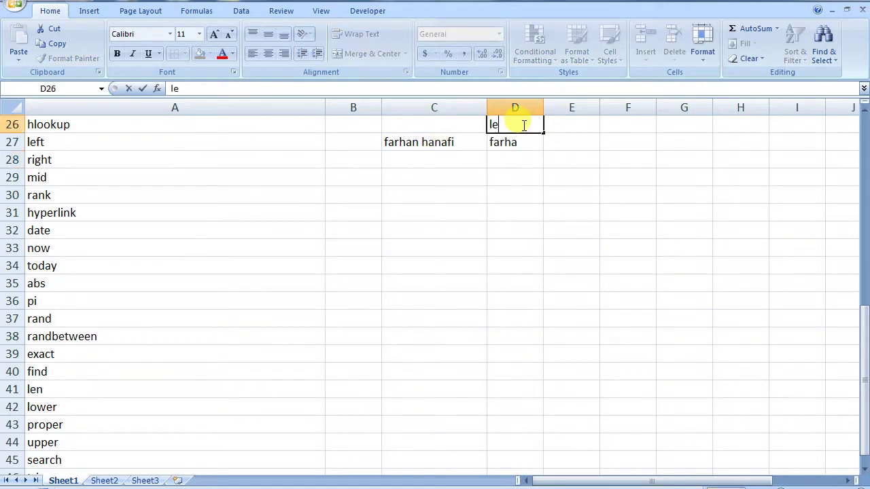
{"action": "left_click", "coordinate": [559, 128]}
{"action": "type", "text": "mid"}
{"action": "left_click", "coordinate": [556, 150]}
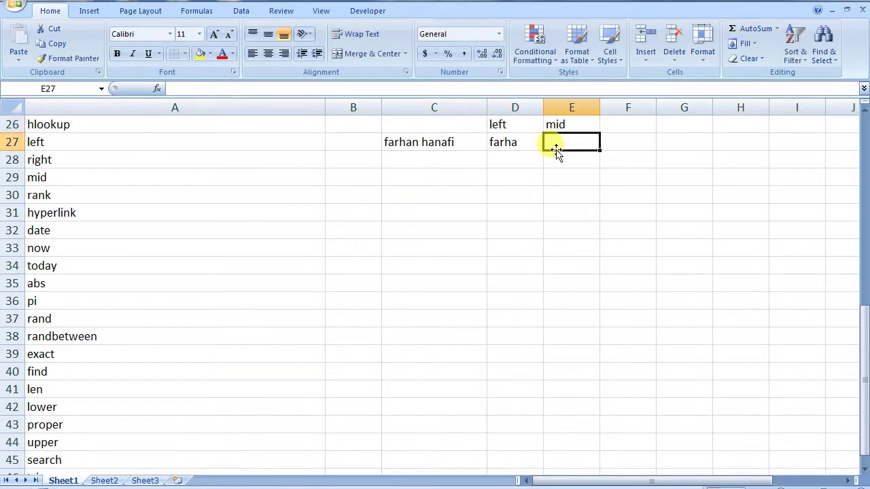
- Enter =MID(C27,4,4) in E27 to extract four characters starting at position 4
{"action": "type", "text": "=mi"}
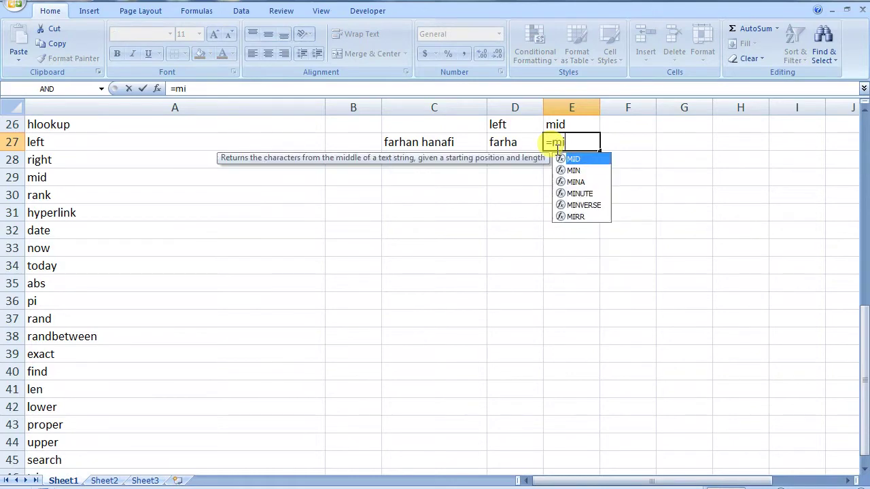
{"action": "type", "text": "d("}
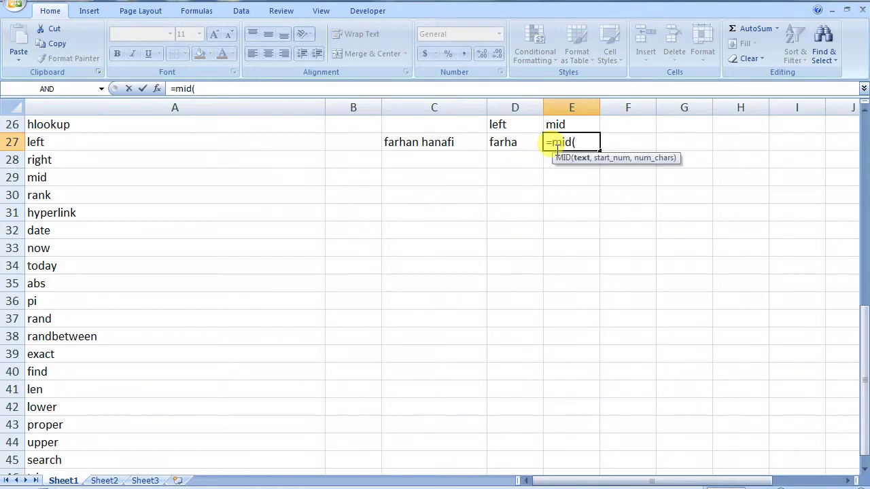
{"action": "left_click", "coordinate": [430, 142]}
{"action": "type", "text": ","}
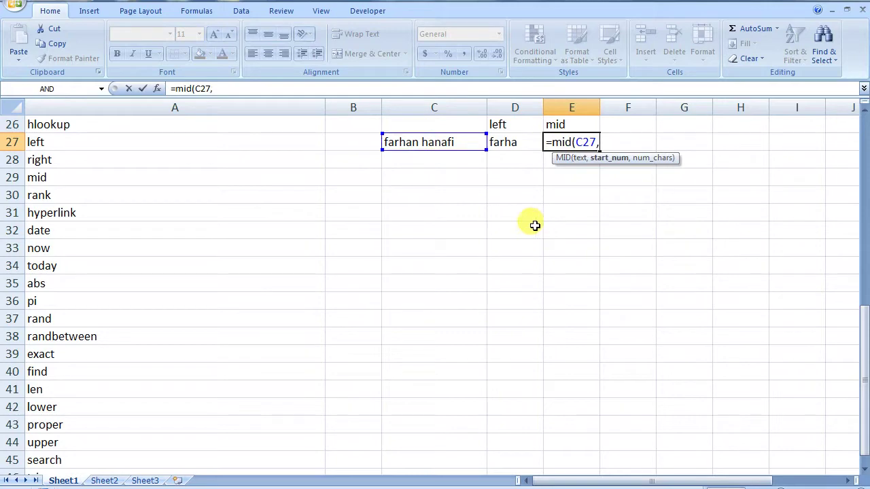
{"action": "type", "text": "4,"}
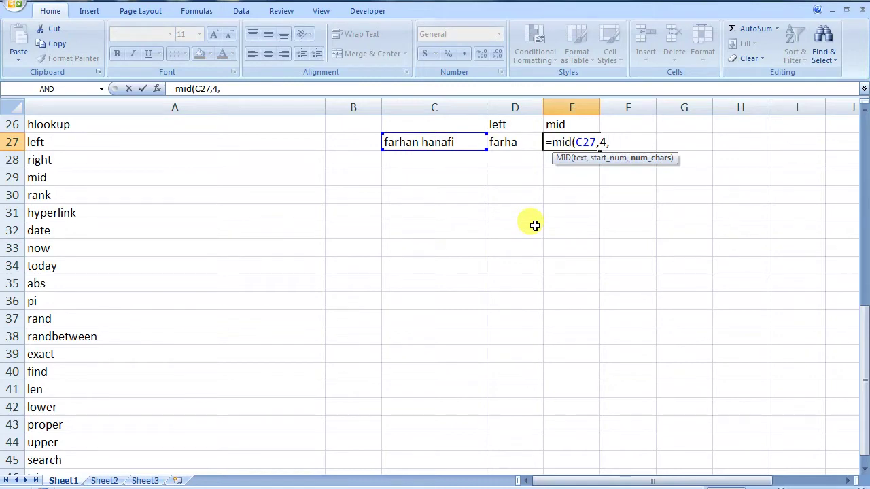
{"action": "type", "text": "4)"}
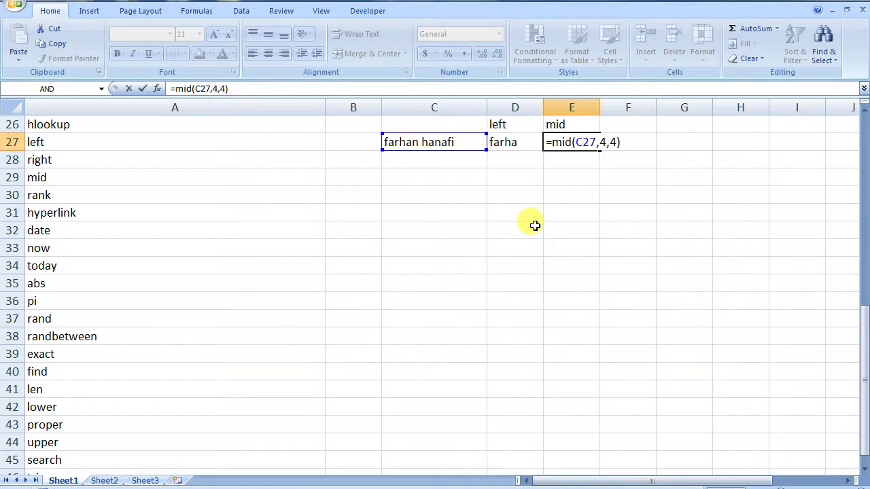
{"action": "key", "text": "Return"}
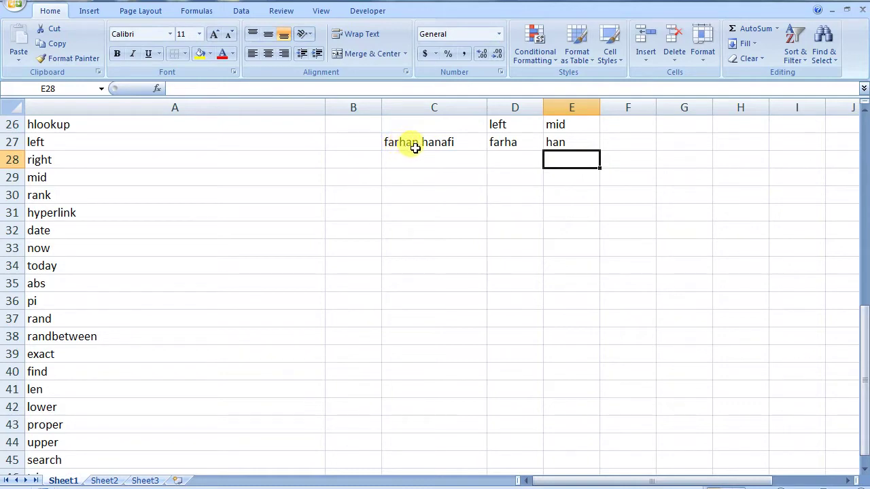
{"action": "left_click", "coordinate": [582, 143]}
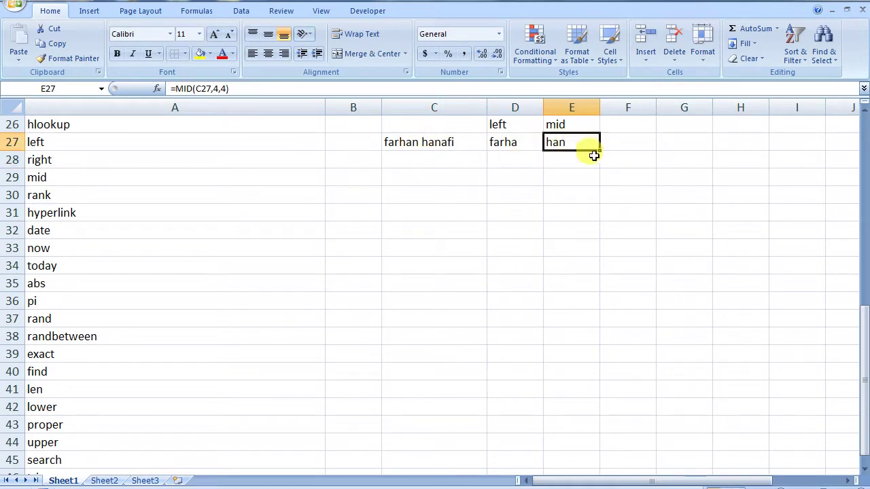
- Label F26 'right' and enter =RIGHT(C27,5) in F27 for the last five characters
{"action": "left_click", "coordinate": [619, 131]}
{"action": "type", "text": "right"}
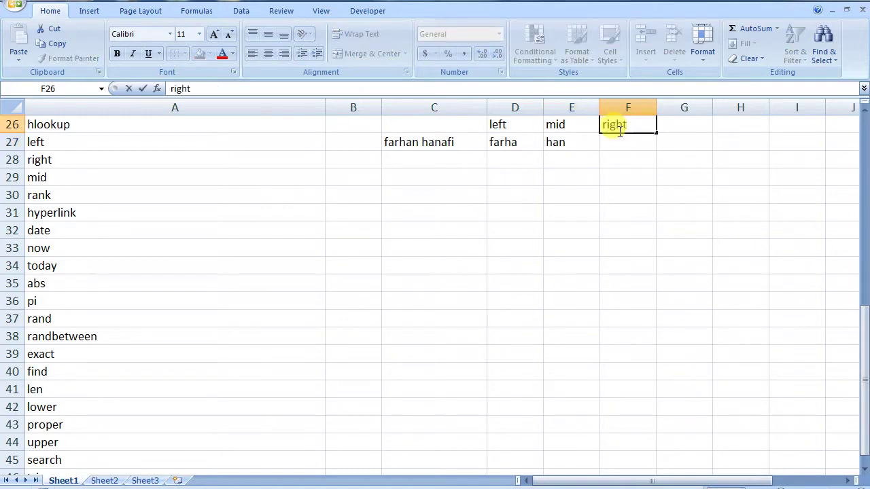
{"action": "key", "text": "Return"}
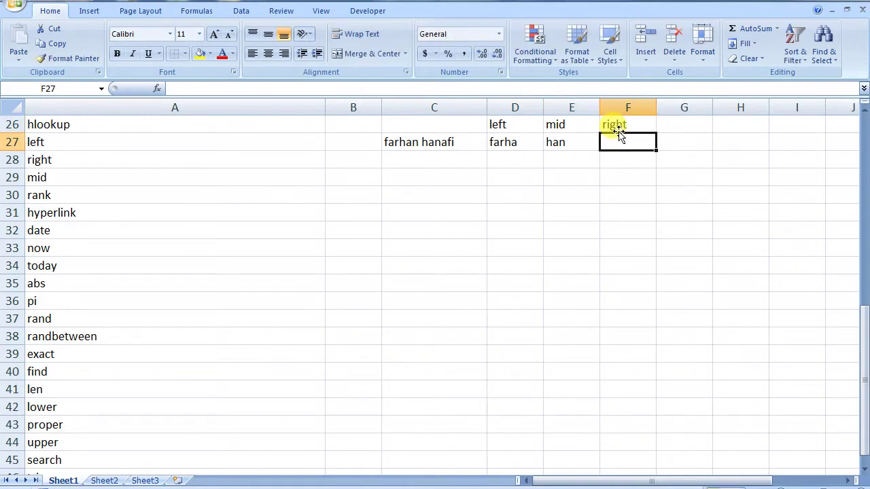
{"action": "type", "text": "=right"}
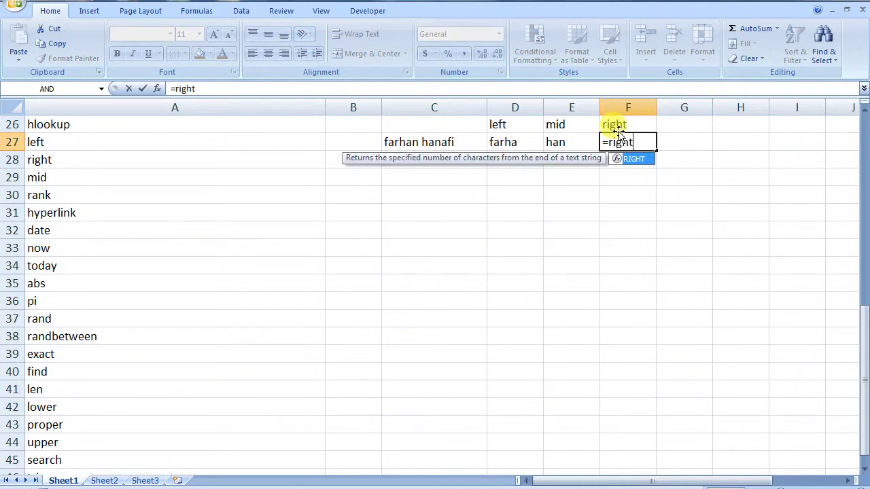
{"action": "type", "text": "("}
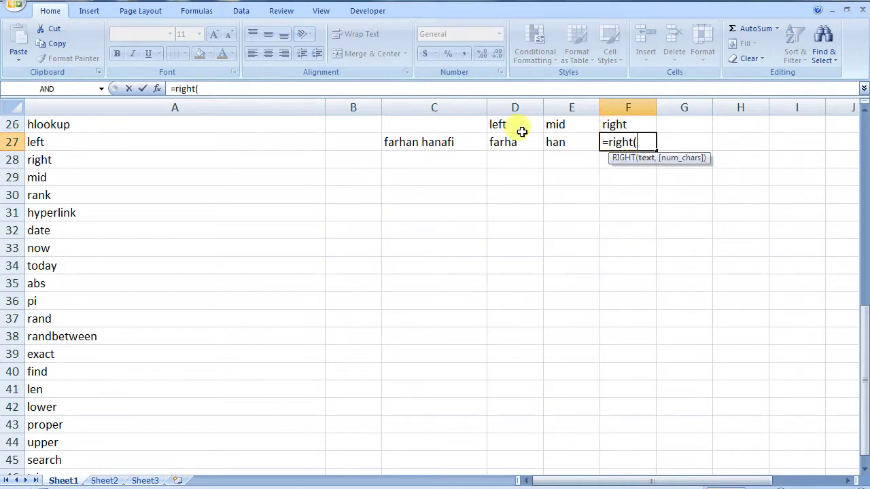
{"action": "left_click", "coordinate": [462, 141]}
{"action": "type", "text": ",5"}
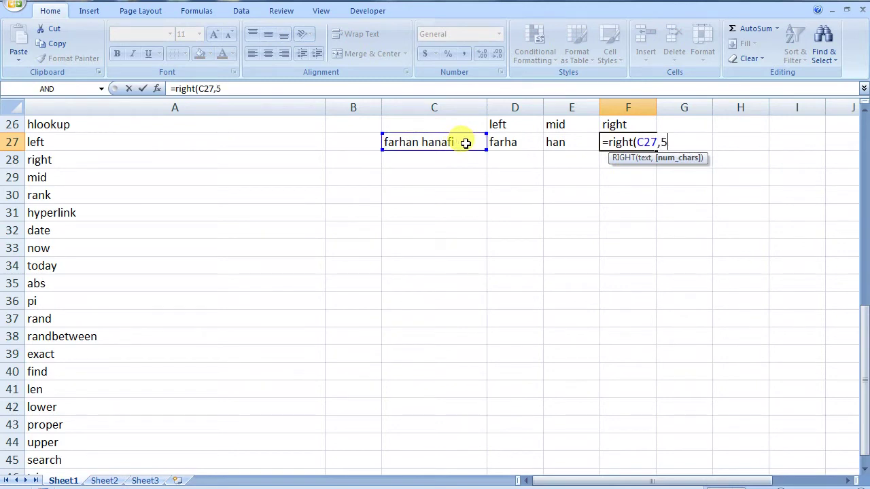
{"action": "type", "text": ")"}
{"action": "key", "text": "Return"}
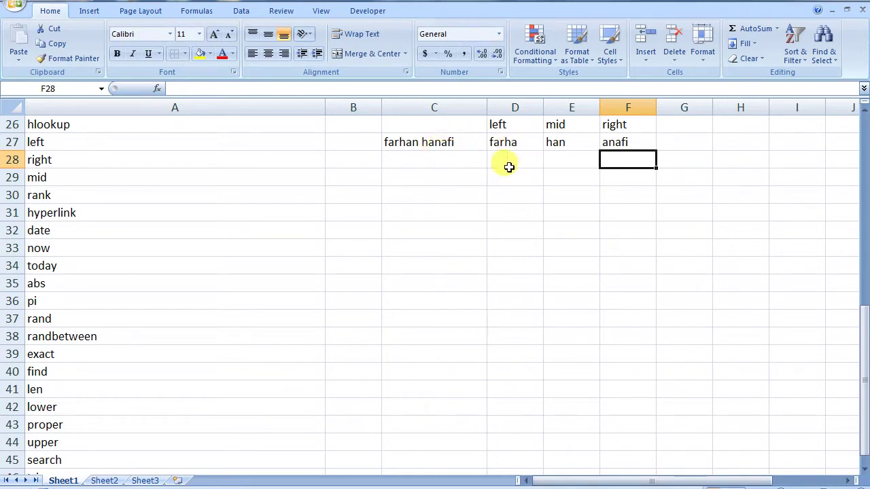
{"action": "double_click", "coordinate": [426, 144]}
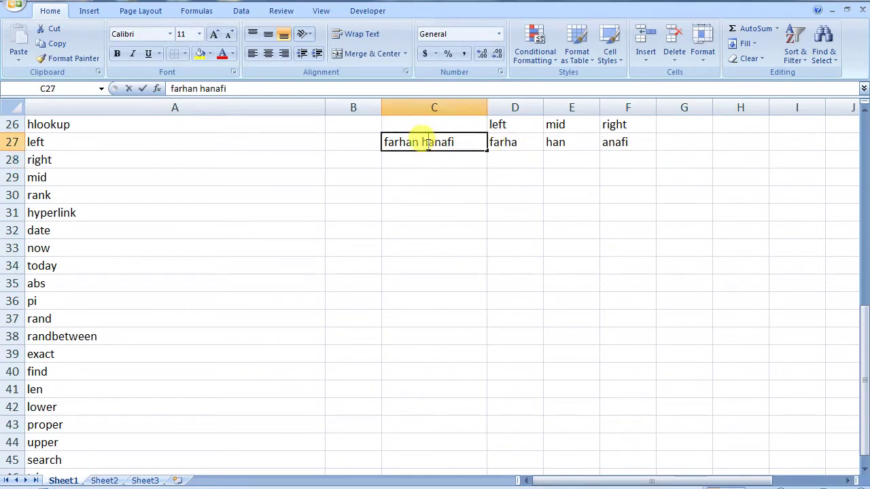
{"action": "left_click_drag", "start_coordinate": [476, 139], "coordinate": [373, 134]}
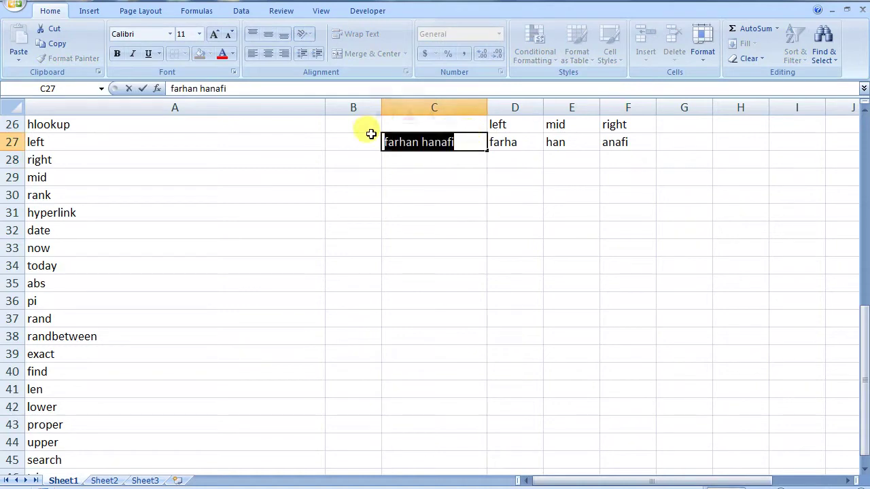
{"action": "type", "text": "1"}
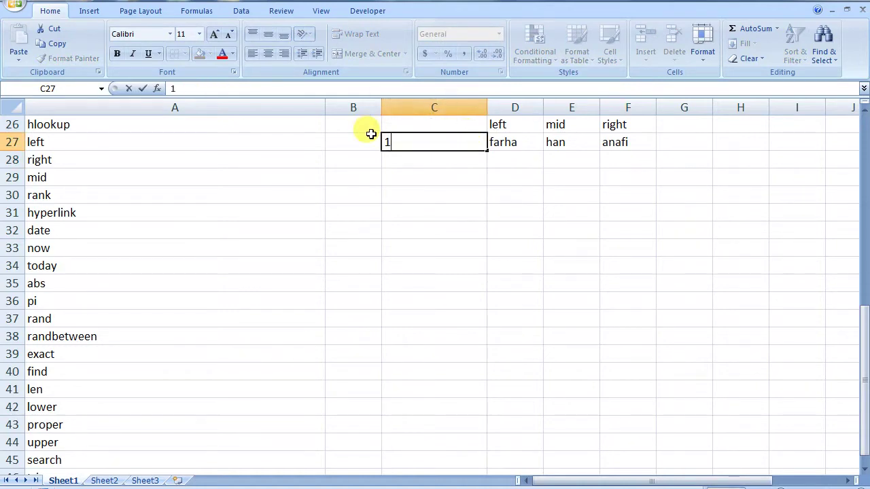
{"action": "type", "text": "234567890"}
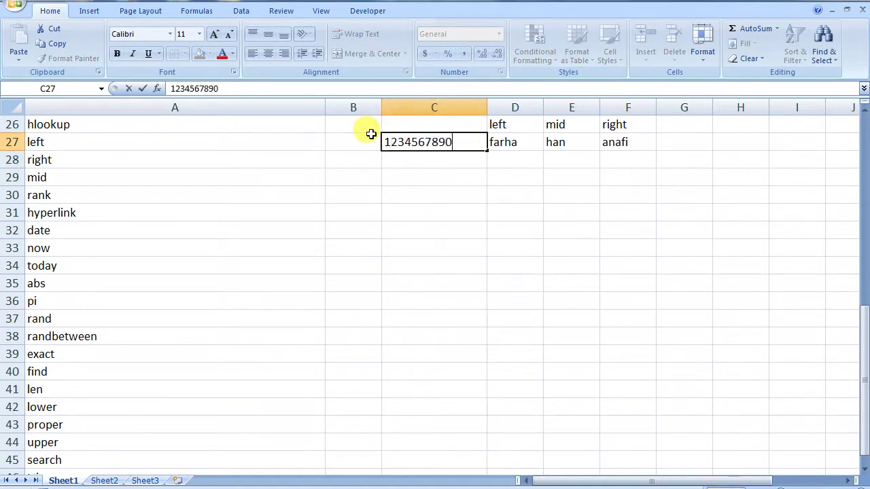
{"action": "key", "text": "Return"}
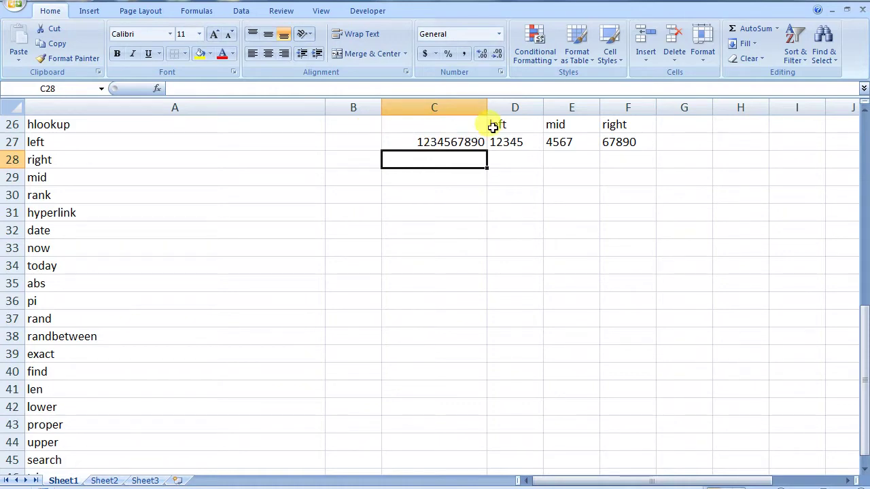
- Enter headers nama and nilai in C30:D30 and names a, b, c, d under nama
{"action": "left_click", "coordinate": [419, 191]}
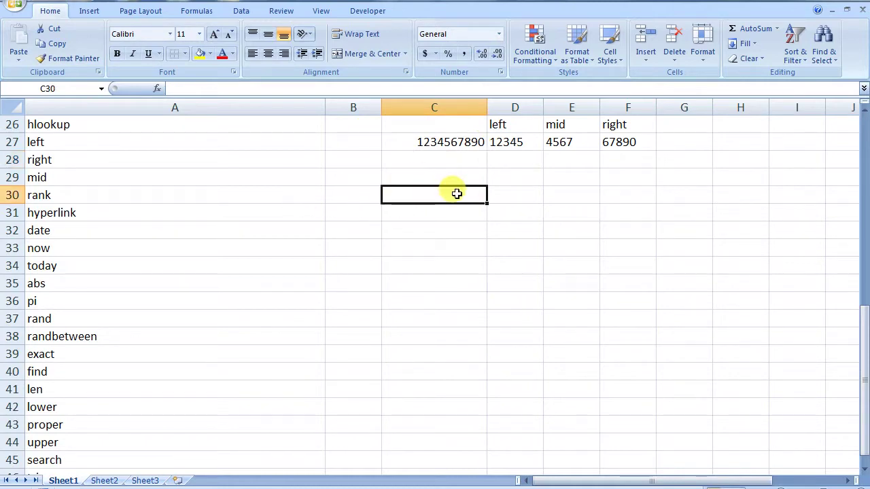
{"action": "type", "text": "nama"}
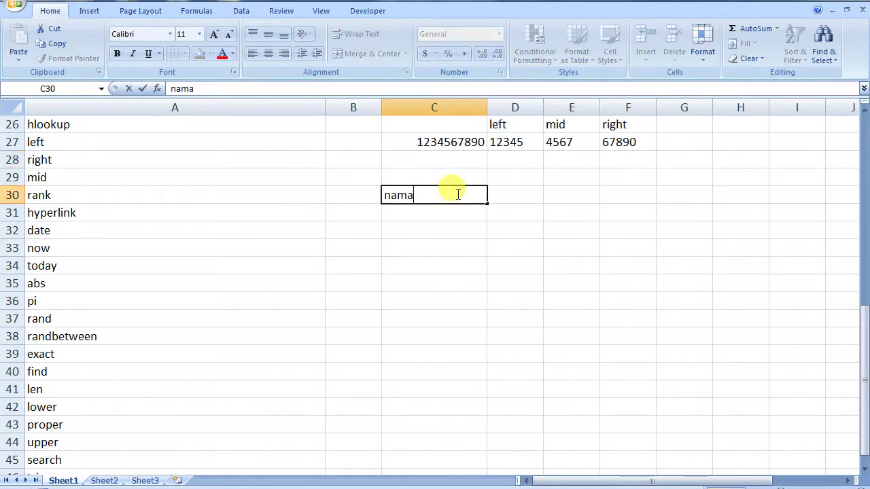
{"action": "key", "text": "Tab"}
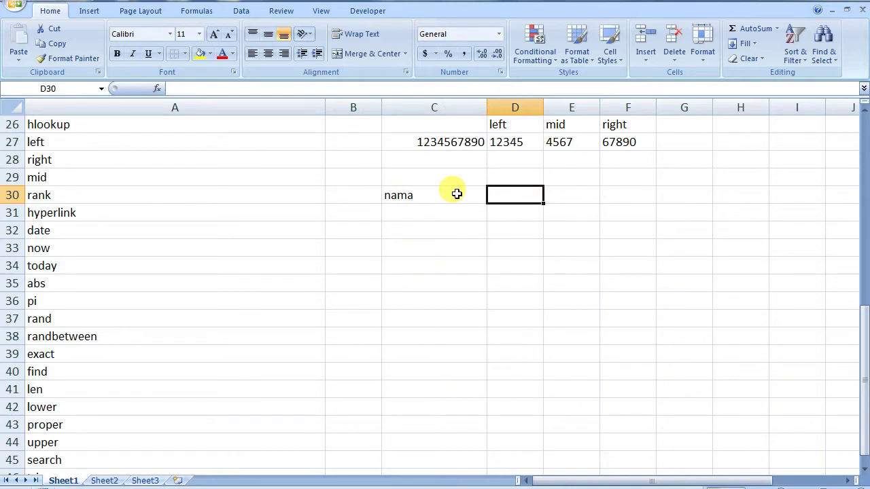
{"action": "type", "text": "nilai"}
{"action": "key", "text": "Return"}
{"action": "key", "text": "Left"}
{"action": "type", "text": "a"}
{"action": "key", "text": "Return"}
{"action": "type", "text": "b"}
{"action": "key", "text": "Return"}
{"action": "type", "text": "c"}
{"action": "key", "text": "Return"}
{"action": "type", "text": "d"}
{"action": "key", "text": "Right"}
- Enter the scores 100, 70, 60 and 90 under nilai
{"action": "key", "text": "Up"}
{"action": "key", "text": "Up"}
{"action": "key", "text": "Up"}
{"action": "type", "text": "100"}
{"action": "key", "text": "Return"}
{"action": "type", "text": "7"}
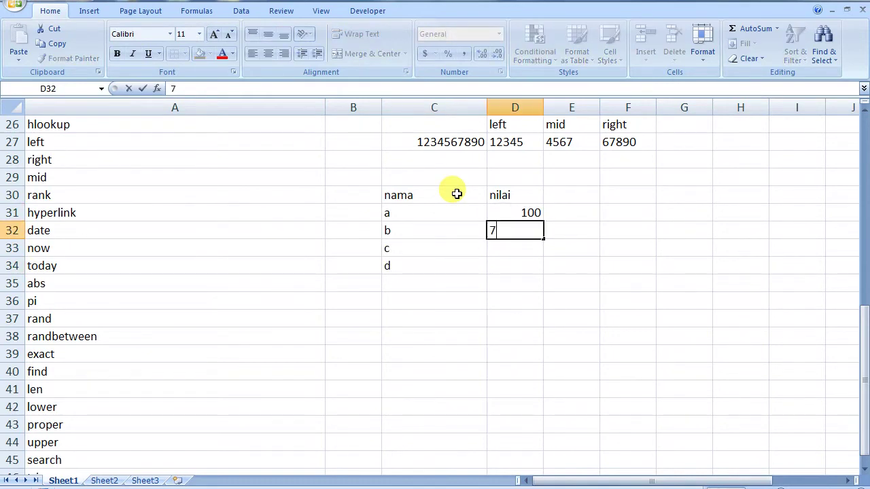
{"action": "type", "text": "0"}
{"action": "key", "text": "Return"}
{"action": "type", "text": "60"}
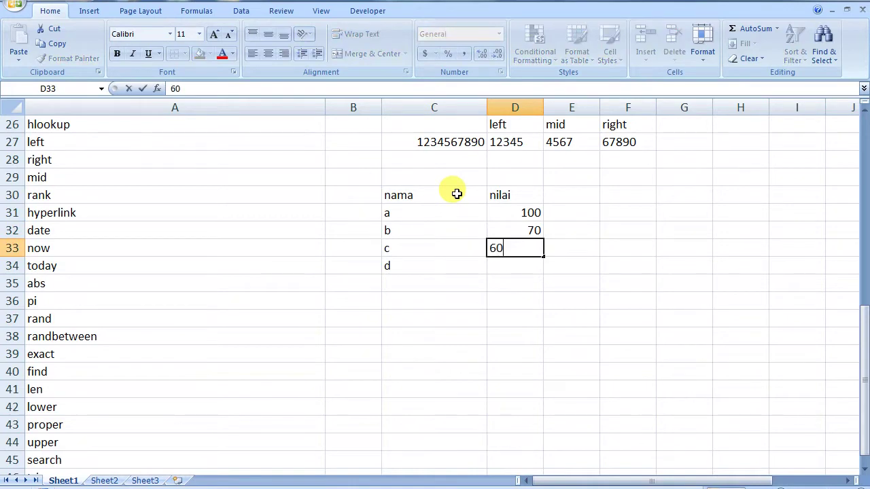
{"action": "key", "text": "Return"}
{"action": "type", "text": "90"}
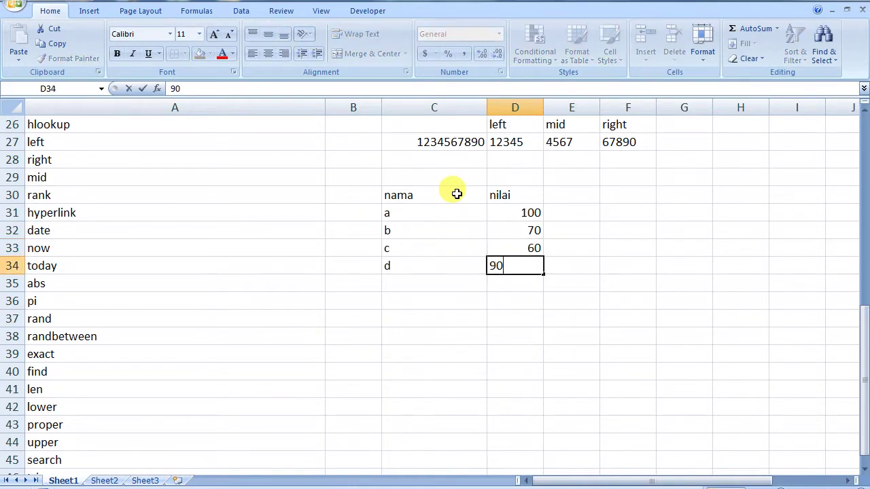
{"action": "key", "text": "Return"}
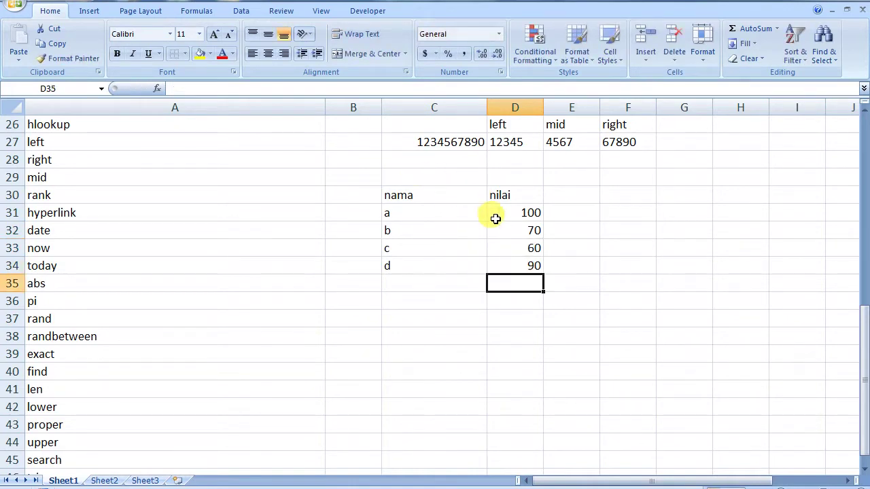
- Apply All Borders to the C30:D34 nama/nilai table
{"action": "left_click_drag", "start_coordinate": [423, 197], "coordinate": [511, 269]}
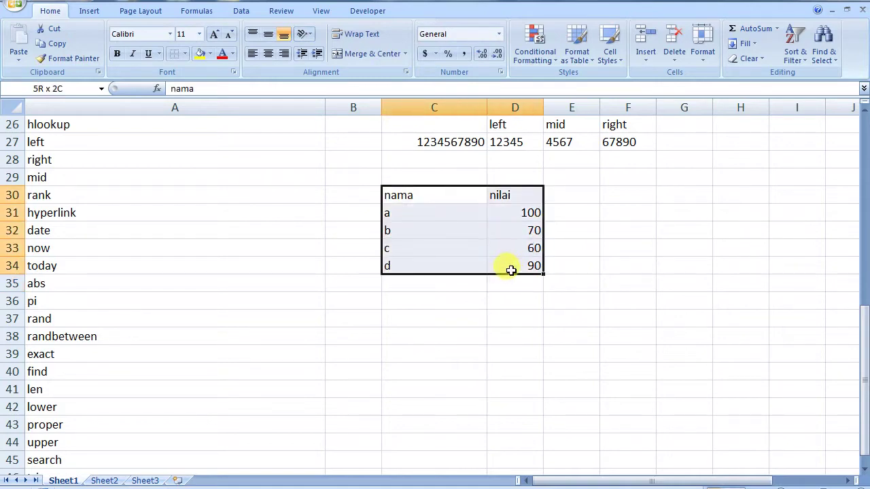
{"action": "left_click", "coordinate": [184, 54]}
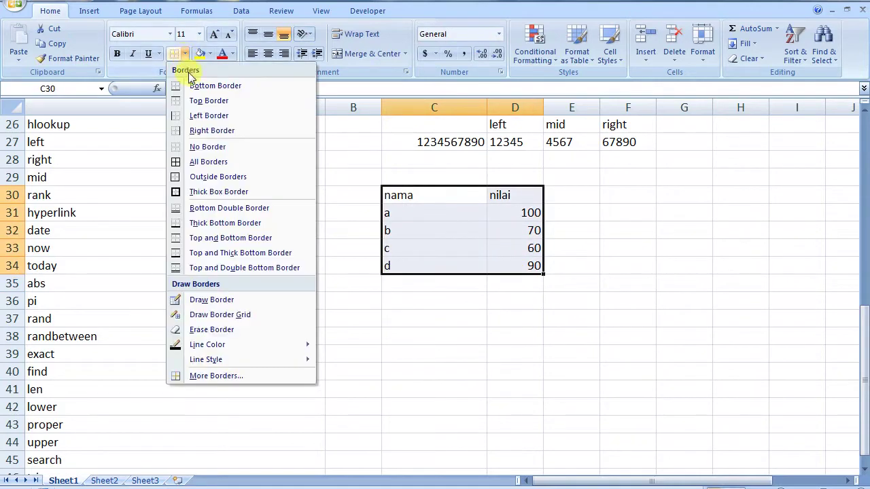
{"action": "left_click", "coordinate": [186, 162]}
{"action": "left_click", "coordinate": [520, 282]}
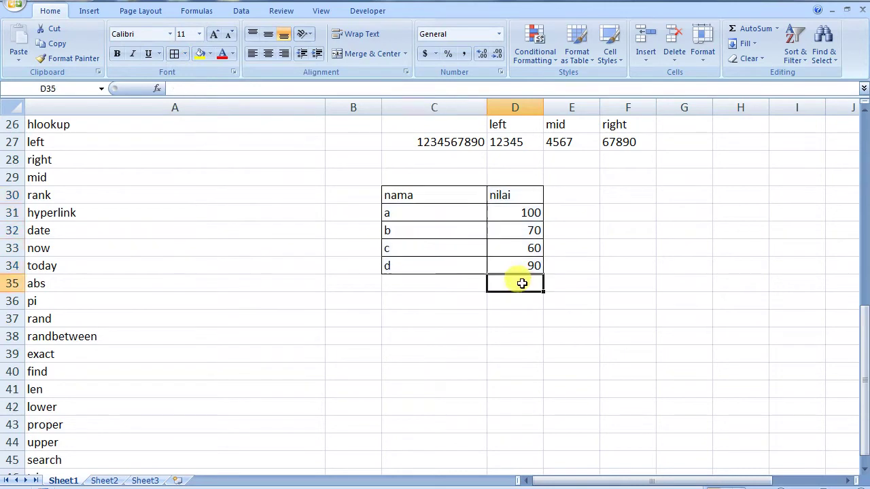
{"action": "left_click", "coordinate": [570, 194]}
- Add a 'rank' header in E30 and enter =RANK(D31,D31:D34,0) in E31, showing 1
{"action": "type", "text": "rank"}
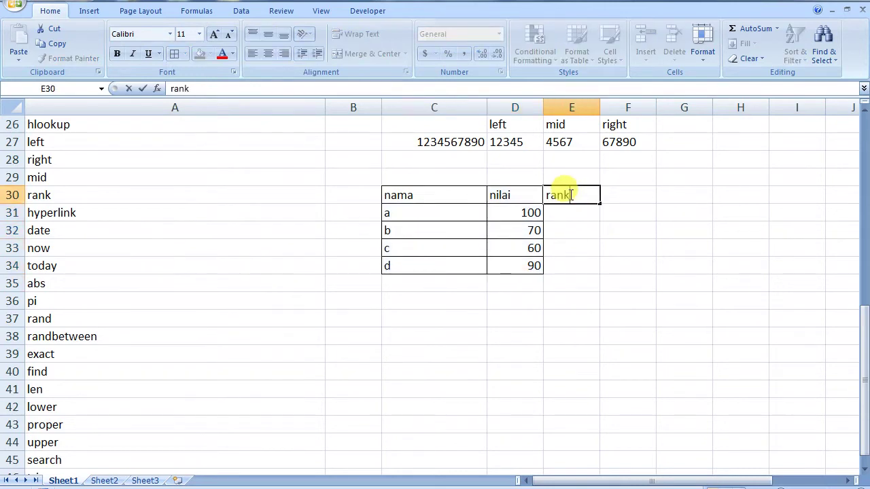
{"action": "left_click", "coordinate": [562, 213]}
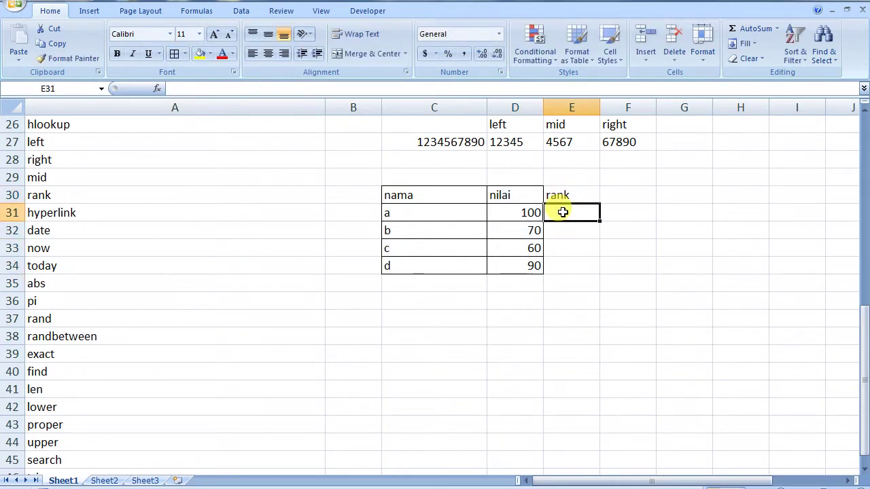
{"action": "type", "text": "="}
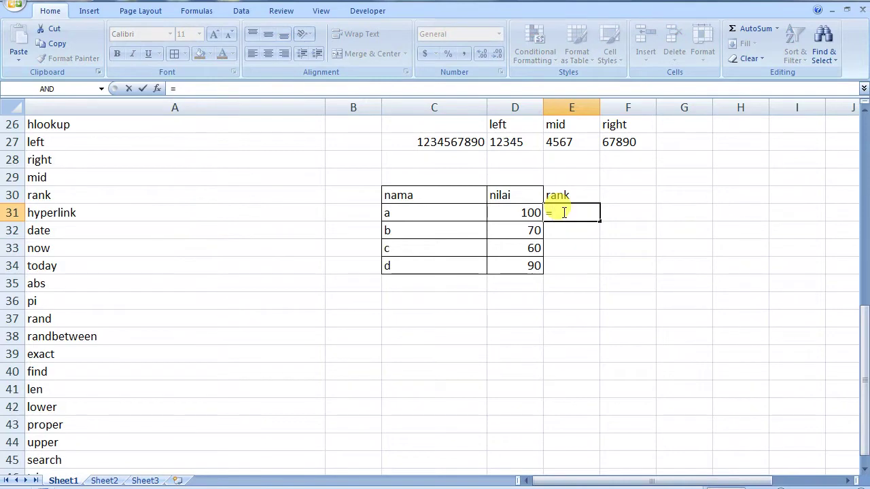
{"action": "type", "text": "rank"}
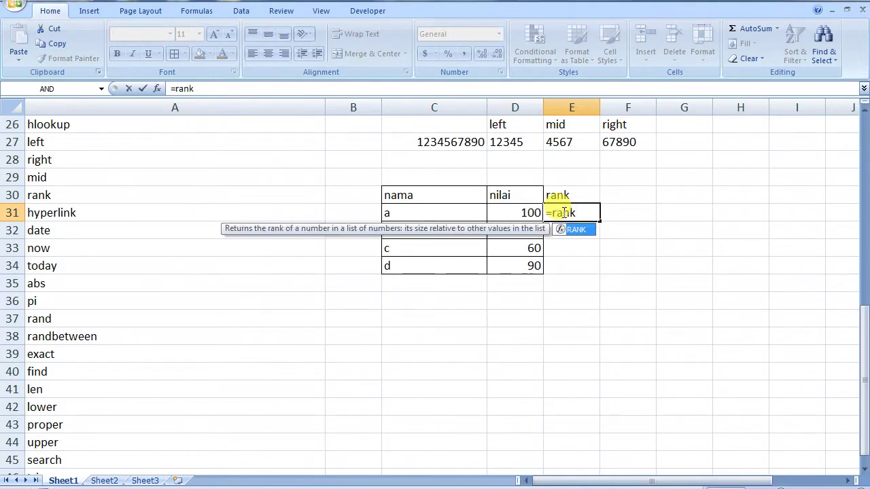
{"action": "type", "text": "("}
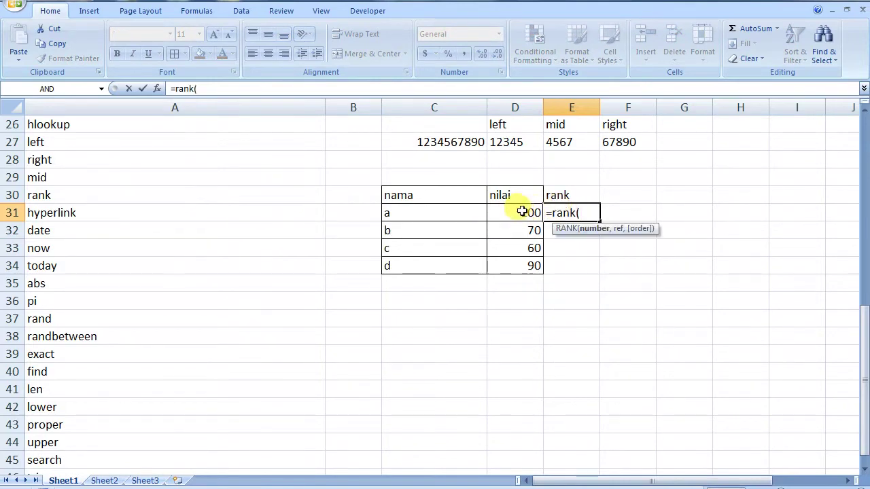
{"action": "left_click", "coordinate": [521, 212]}
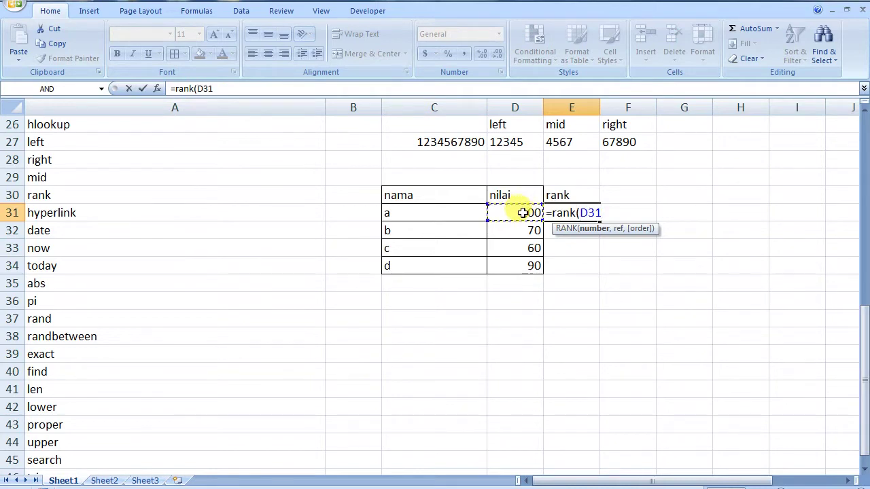
{"action": "type", "text": ","}
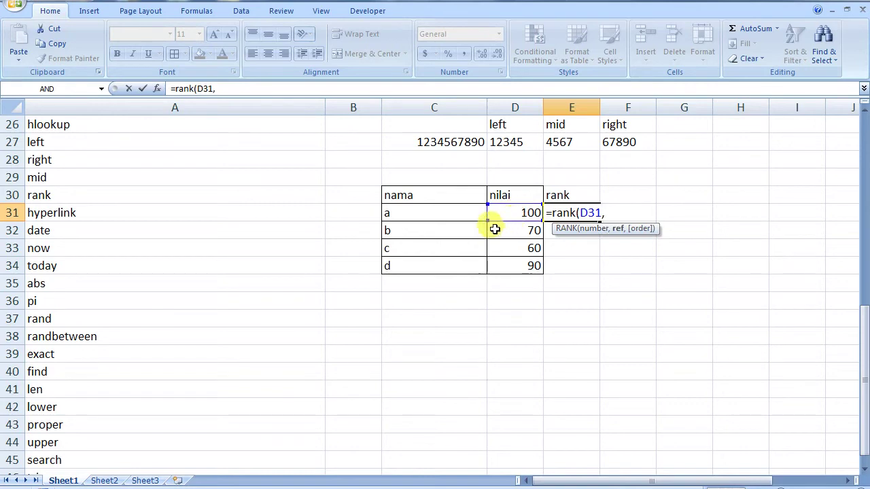
{"action": "left_click_drag", "start_coordinate": [514, 212], "coordinate": [509, 262]}
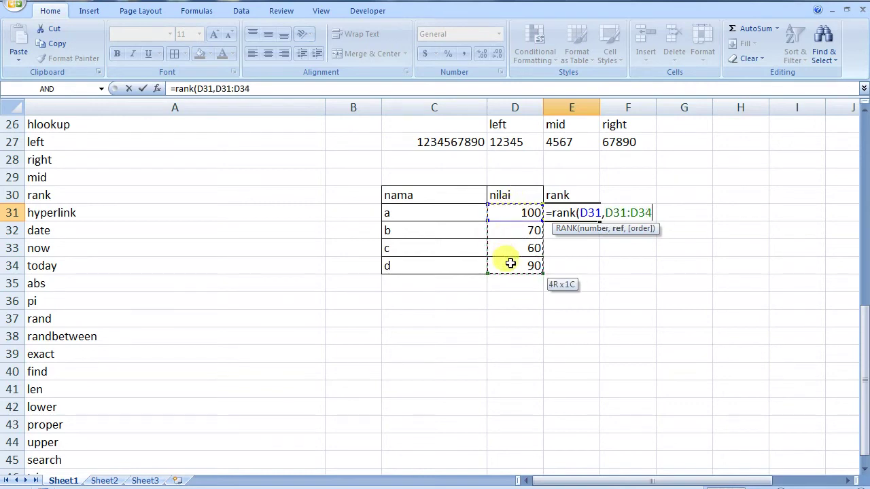
{"action": "type", "text": ","}
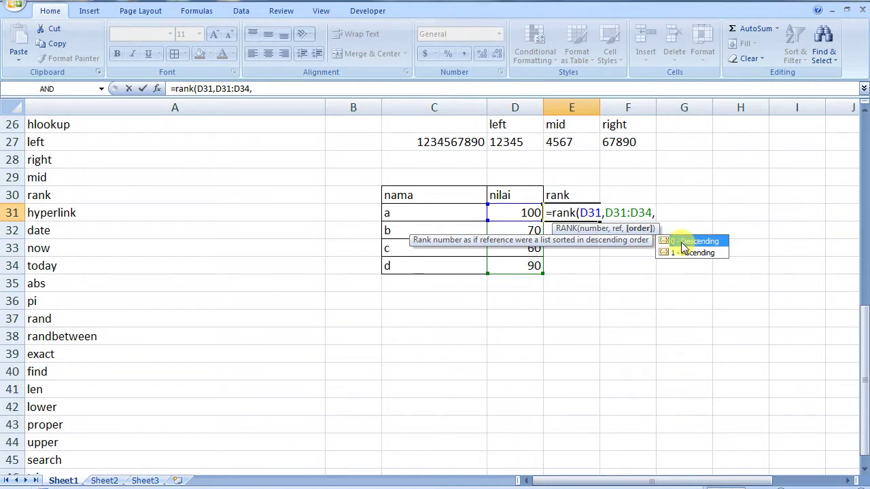
{"action": "double_click", "coordinate": [681, 242]}
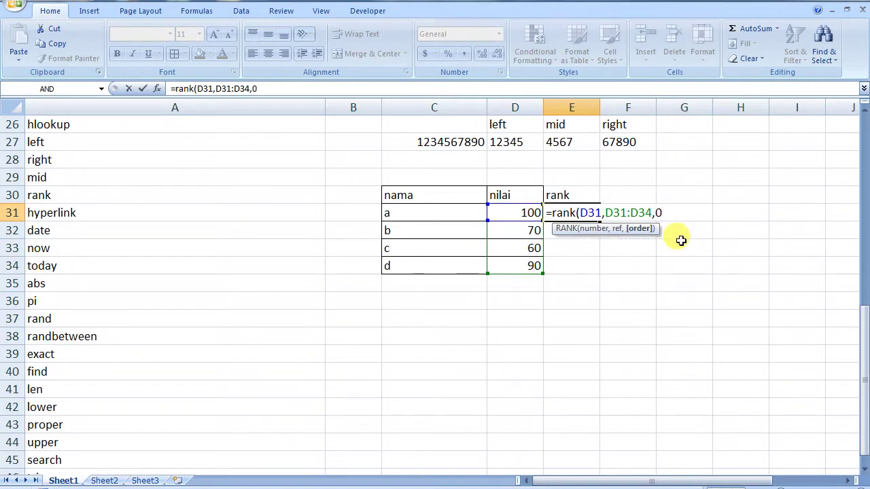
{"action": "type", "text": ")"}
{"action": "key", "text": "Return"}
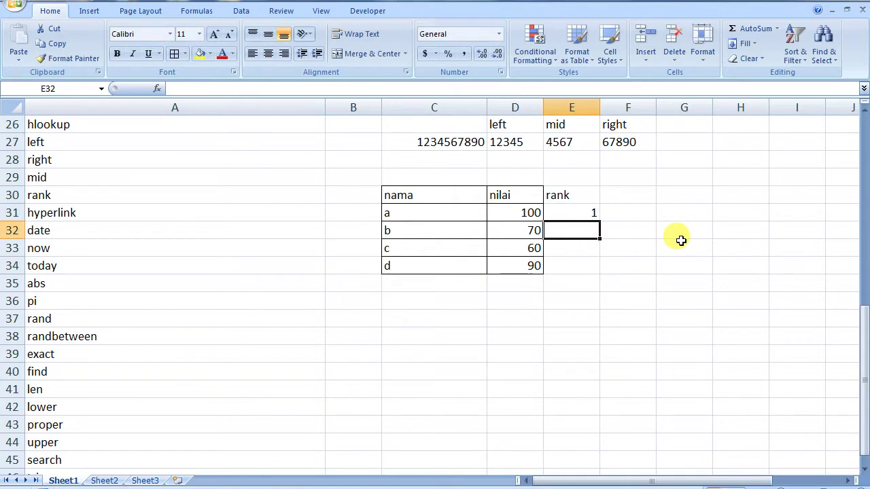
{"action": "left_click", "coordinate": [576, 213]}
- Fill the rank formula down to E34 and add borders to the rank column E30:E34
{"action": "left_click_drag", "start_coordinate": [600, 220], "coordinate": [598, 269]}
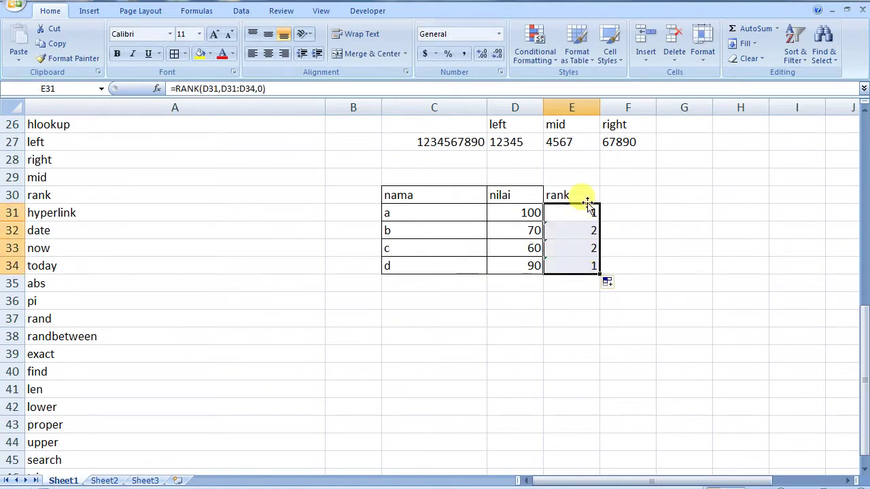
{"action": "left_click_drag", "start_coordinate": [575, 192], "coordinate": [576, 262]}
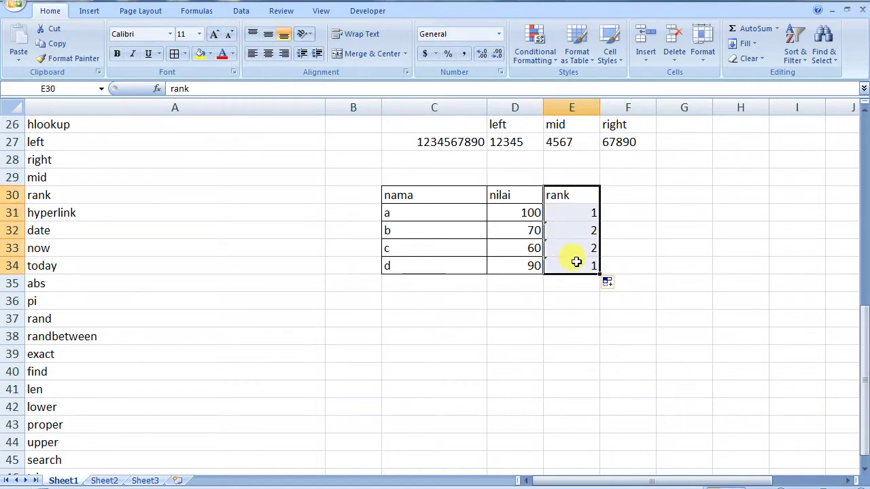
{"action": "left_click", "coordinate": [173, 54]}
{"action": "left_click", "coordinate": [618, 333]}
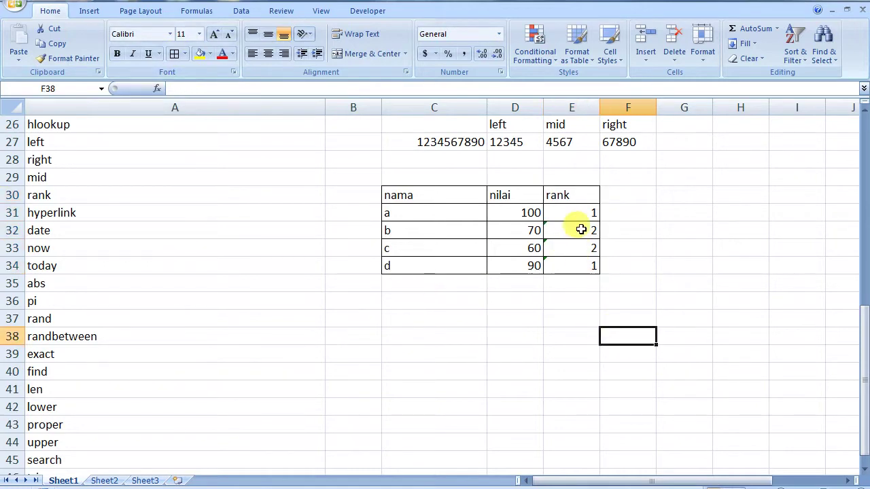
- Add $ signs to E31's rank range and refill the formula down to E34
{"action": "double_click", "coordinate": [571, 229]}
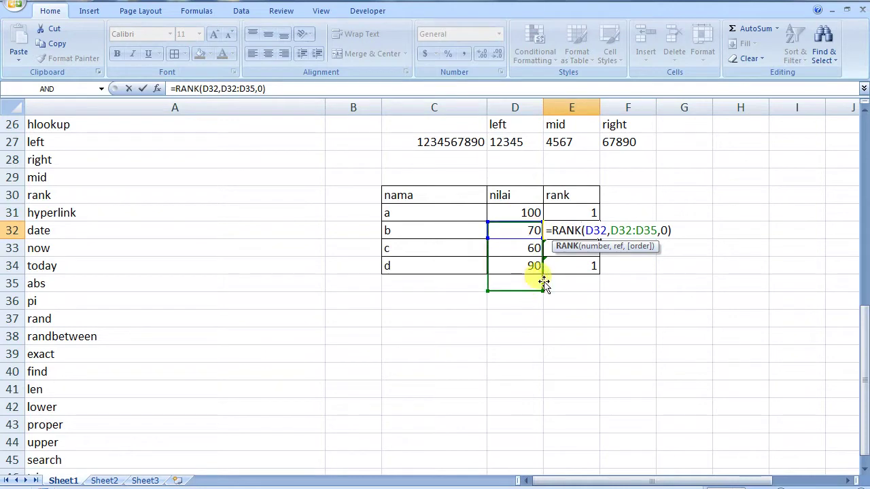
{"action": "left_click", "coordinate": [571, 213]}
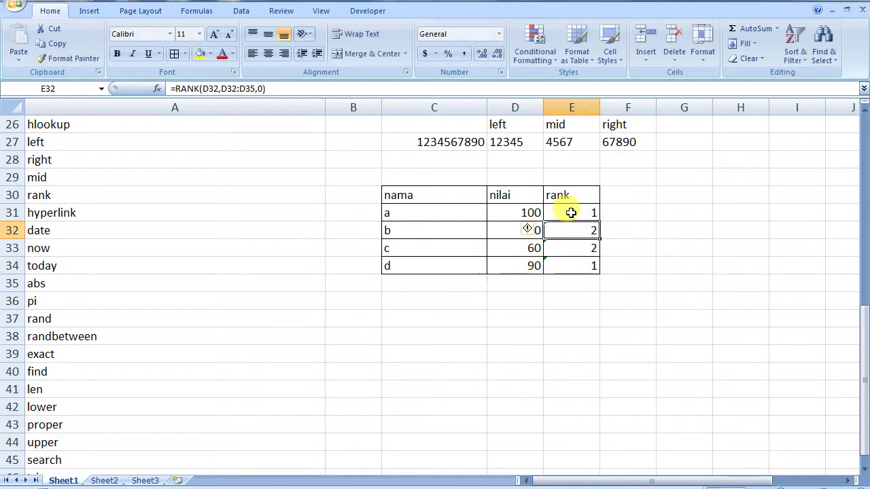
{"action": "double_click", "coordinate": [573, 214]}
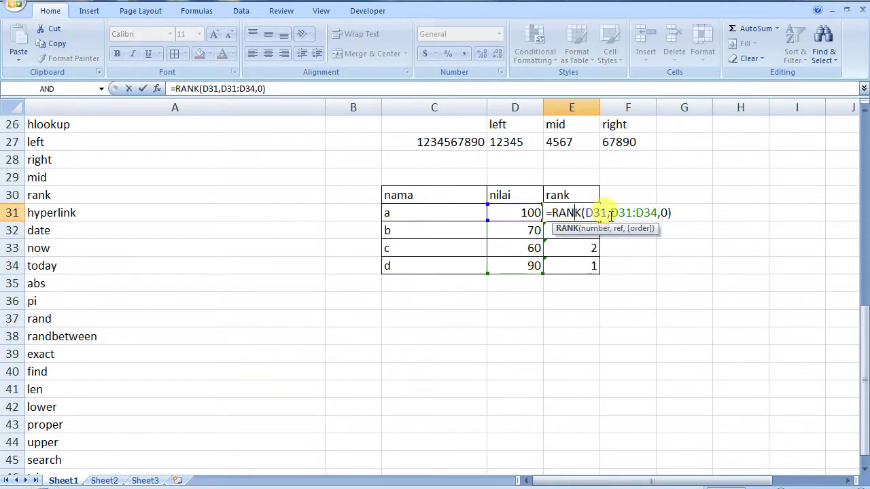
{"action": "type", "text": "$"}
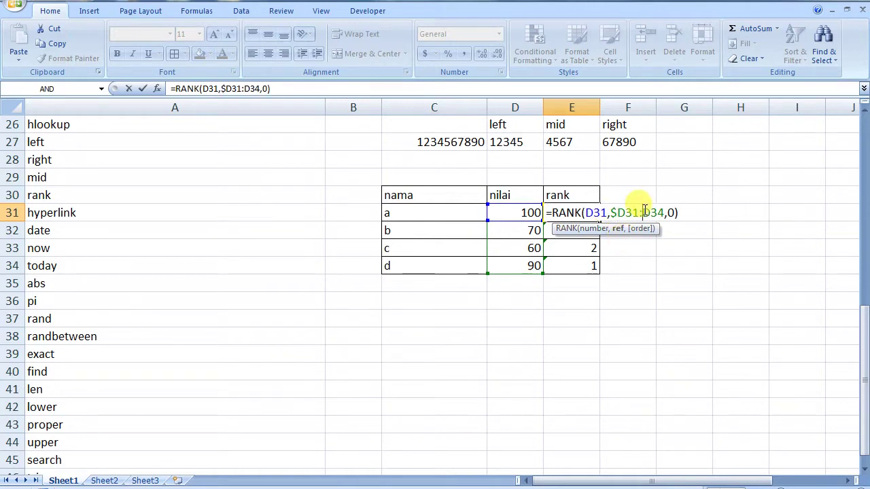
{"action": "type", "text": "$"}
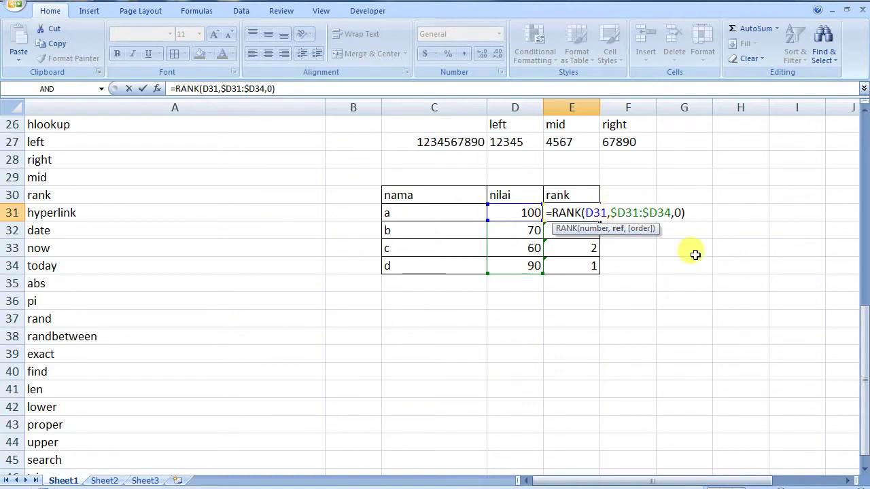
{"action": "key", "text": "Return"}
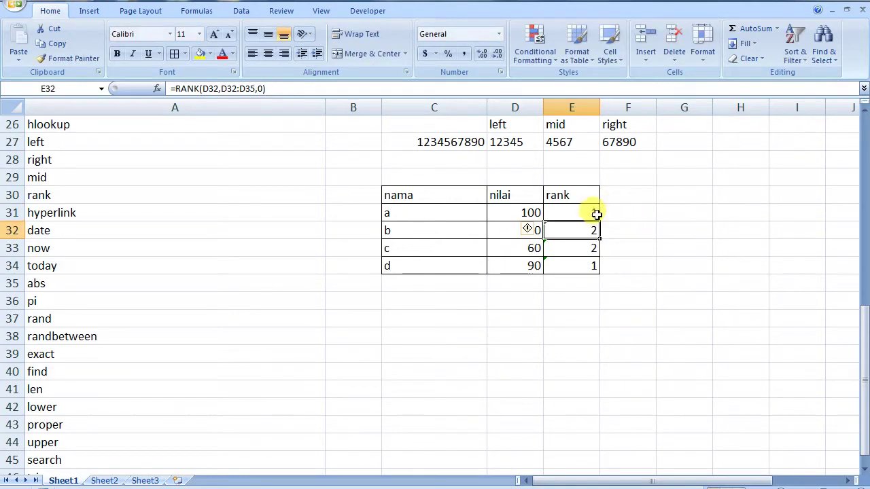
{"action": "left_click", "coordinate": [596, 215]}
{"action": "left_click_drag", "start_coordinate": [602, 222], "coordinate": [601, 273]}
- Fully anchor the range as $D$31:$D$34 and refill E31:E34, giving ranks 1, 3, 4, 2
{"action": "double_click", "coordinate": [583, 230]}
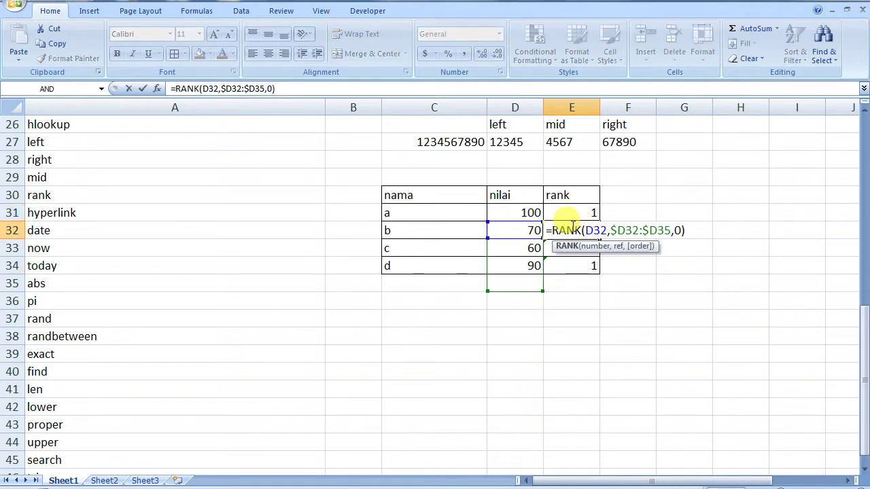
{"action": "double_click", "coordinate": [582, 212]}
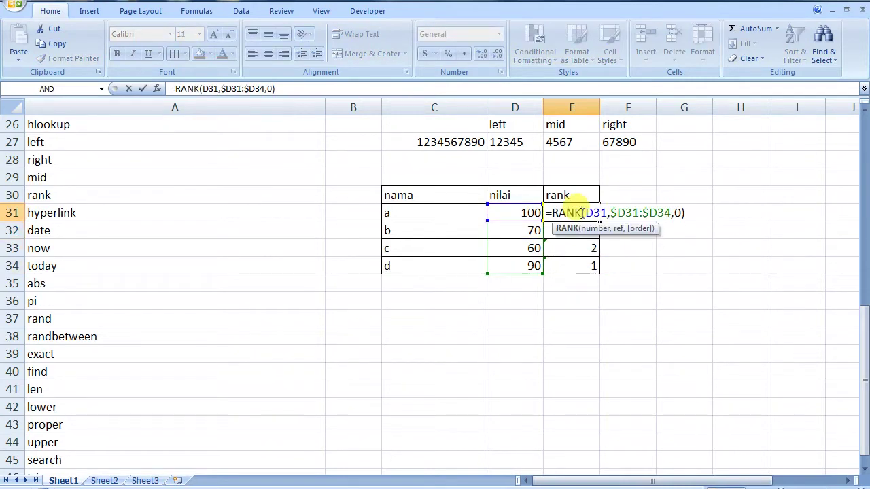
{"action": "left_click", "coordinate": [579, 236]}
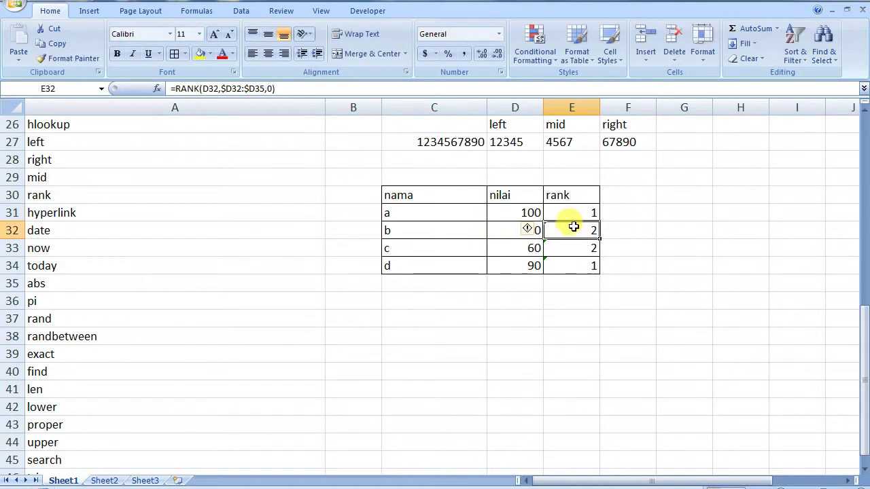
{"action": "double_click", "coordinate": [574, 228]}
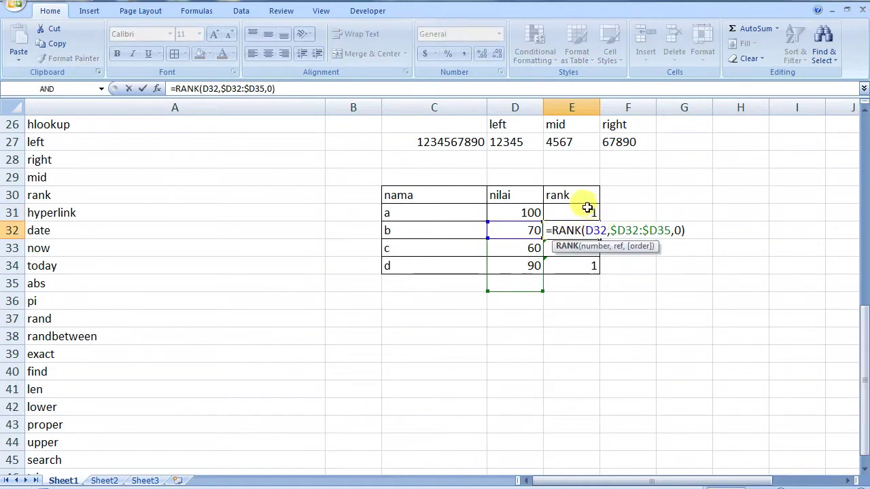
{"action": "left_click", "coordinate": [587, 211]}
{"action": "double_click", "coordinate": [588, 211]}
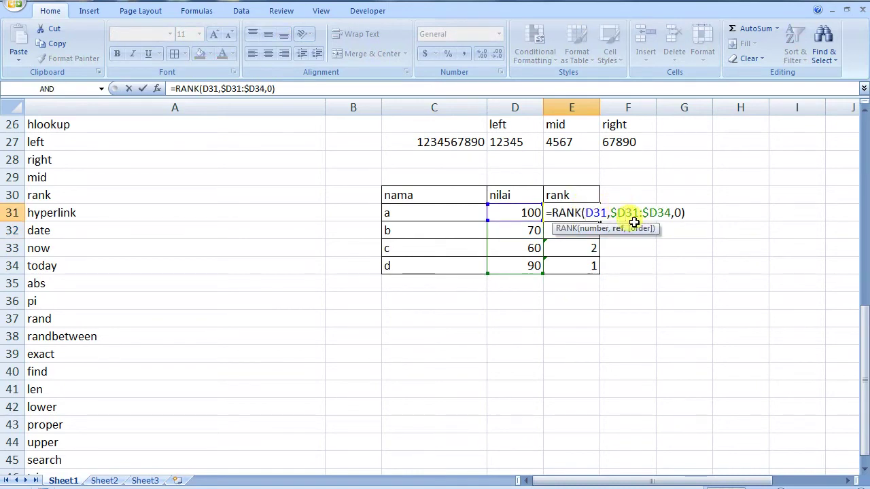
{"action": "type", "text": "$"}
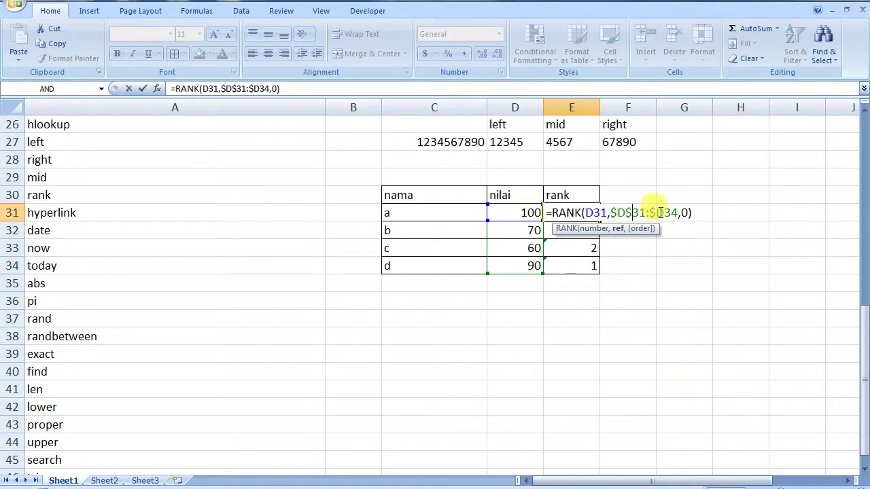
{"action": "left_click", "coordinate": [666, 213]}
{"action": "type", "text": "$"}
{"action": "key", "text": "Return"}
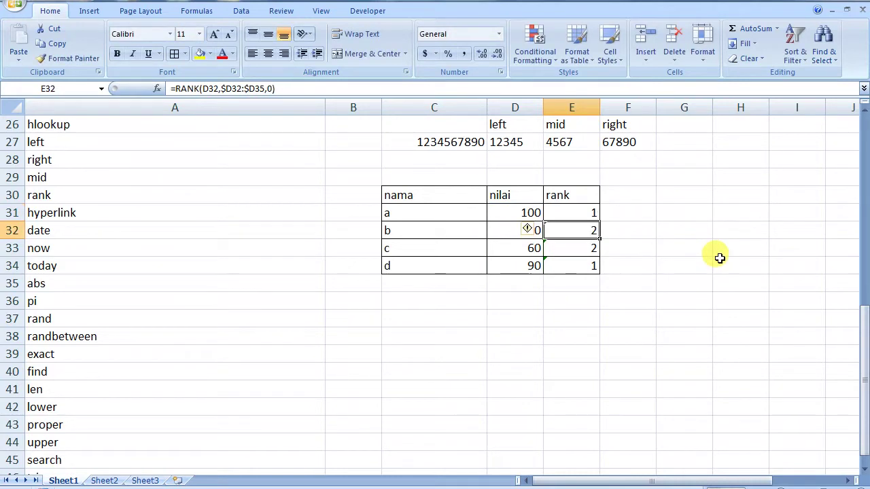
{"action": "left_click", "coordinate": [589, 213]}
{"action": "left_click_drag", "start_coordinate": [603, 221], "coordinate": [601, 274]}
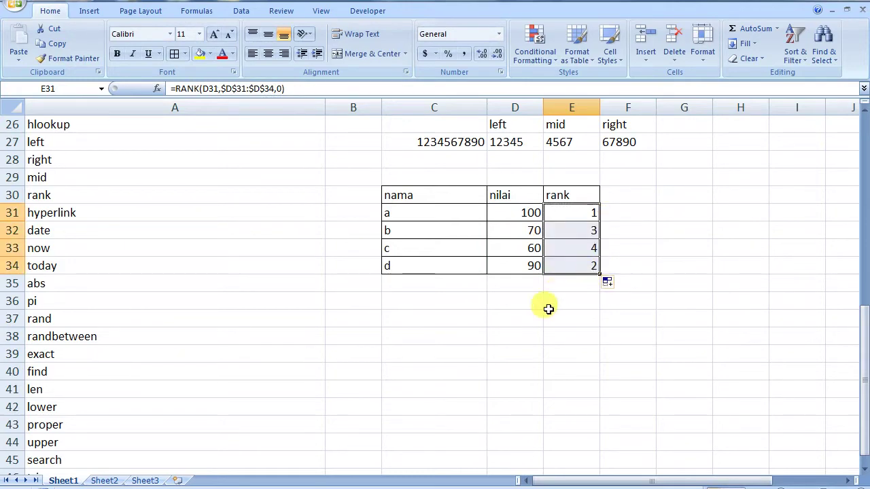
{"action": "left_click", "coordinate": [550, 304]}
{"action": "double_click", "coordinate": [584, 213]}
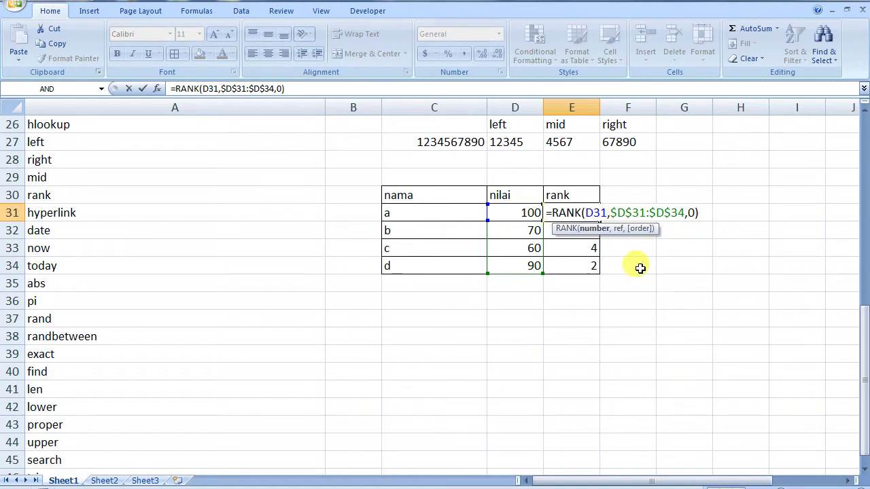
{"action": "key", "text": "Escape"}
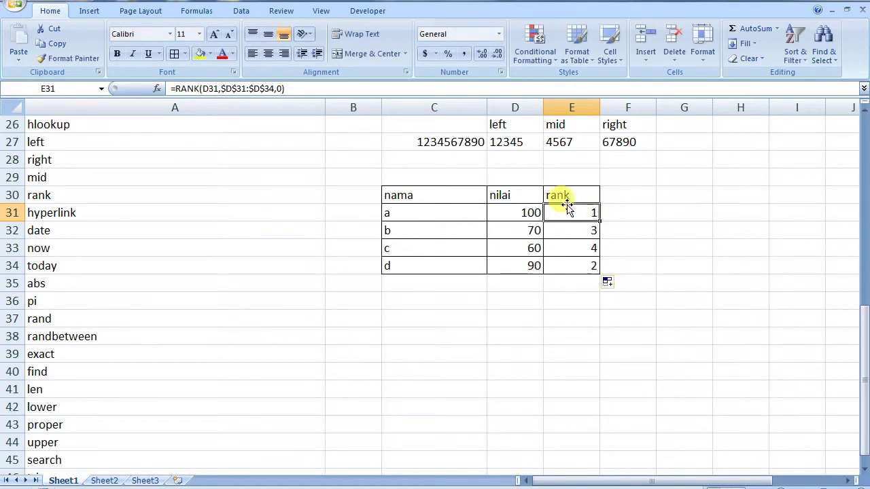
{"action": "double_click", "coordinate": [567, 210]}
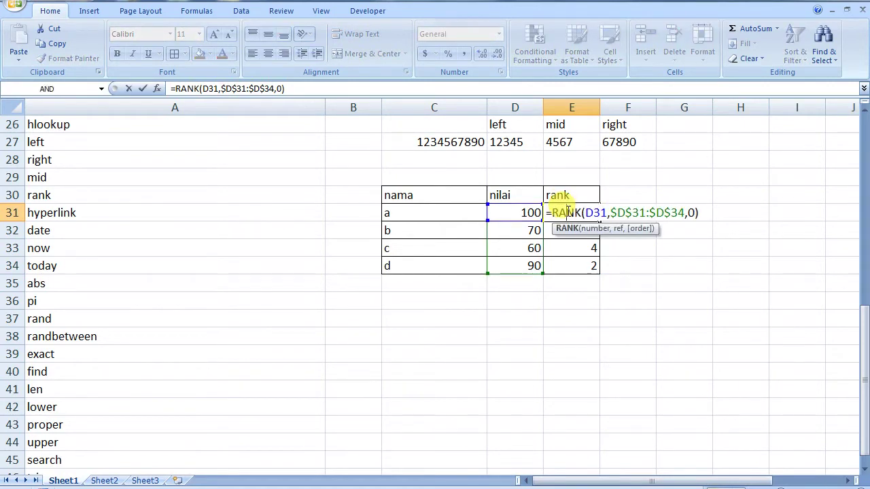
{"action": "key", "text": "Escape"}
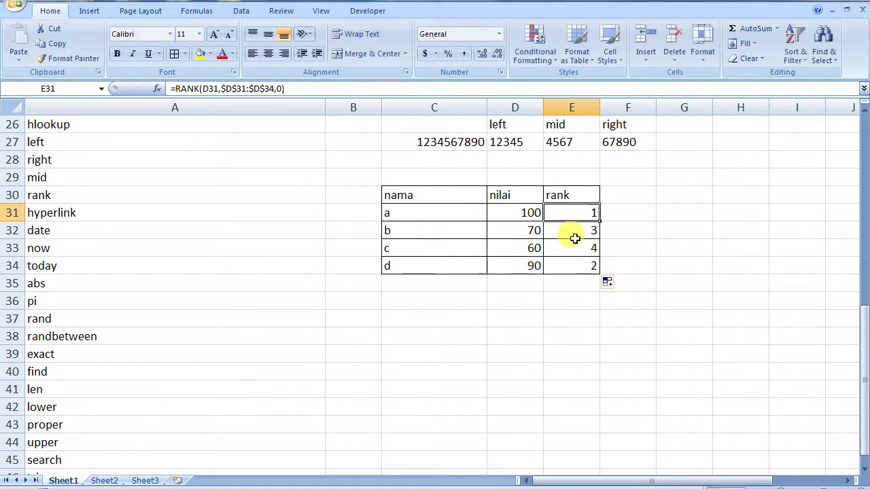
{"action": "double_click", "coordinate": [571, 246]}
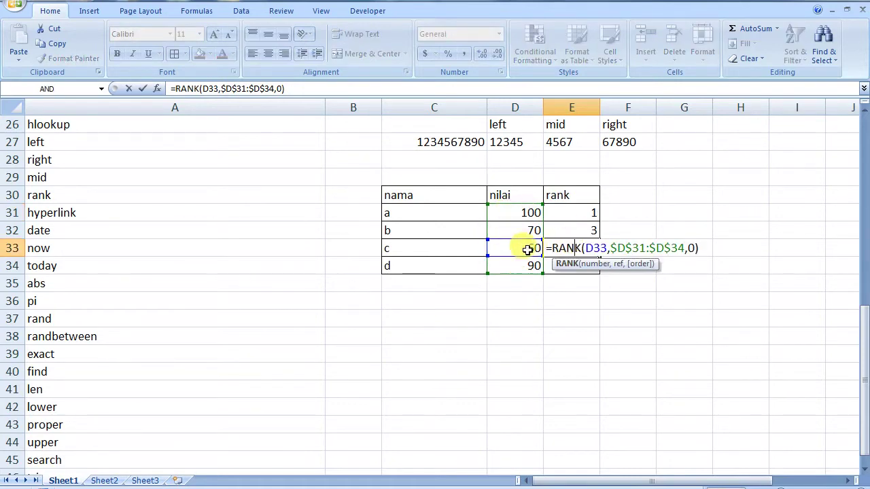
{"action": "key", "text": "Escape"}
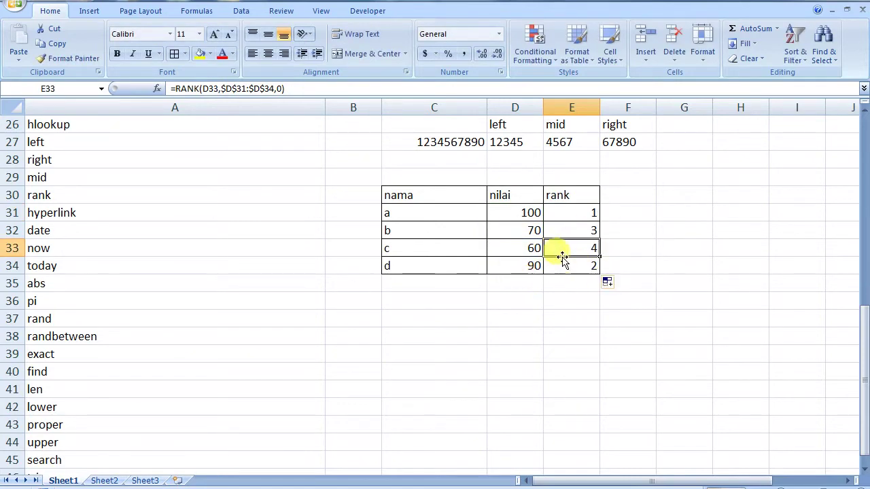
{"action": "left_click", "coordinate": [569, 266]}
{"action": "double_click", "coordinate": [571, 266]}
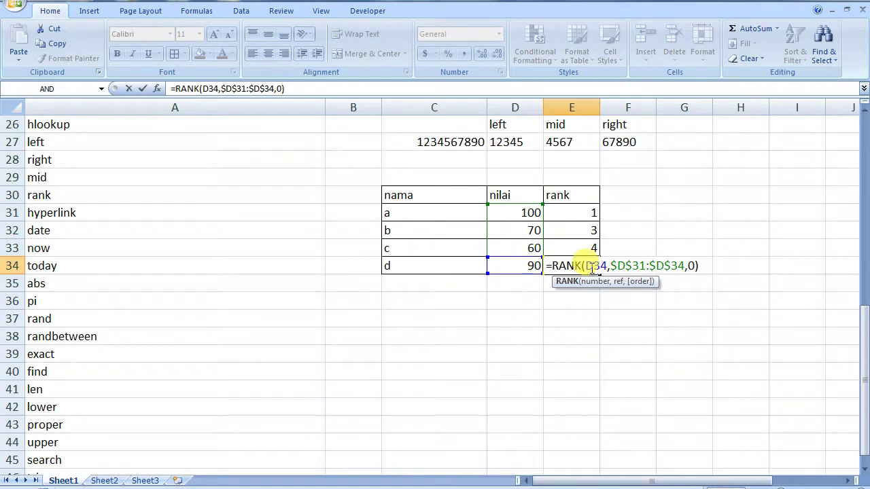
{"action": "key", "text": "Escape"}
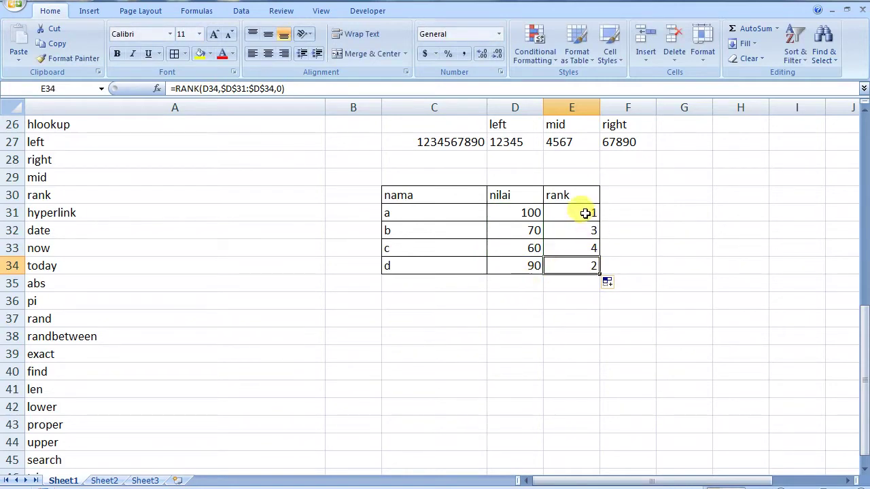
{"action": "left_click", "coordinate": [585, 213]}
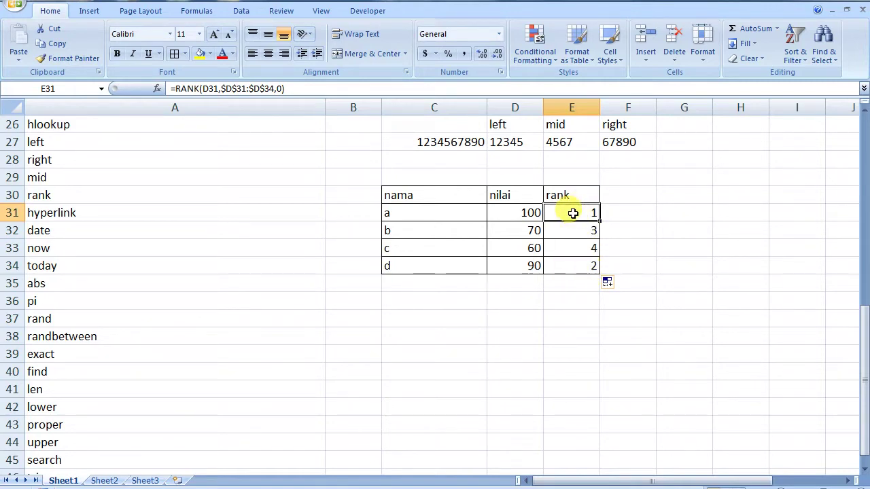
{"action": "left_click", "coordinate": [573, 267]}
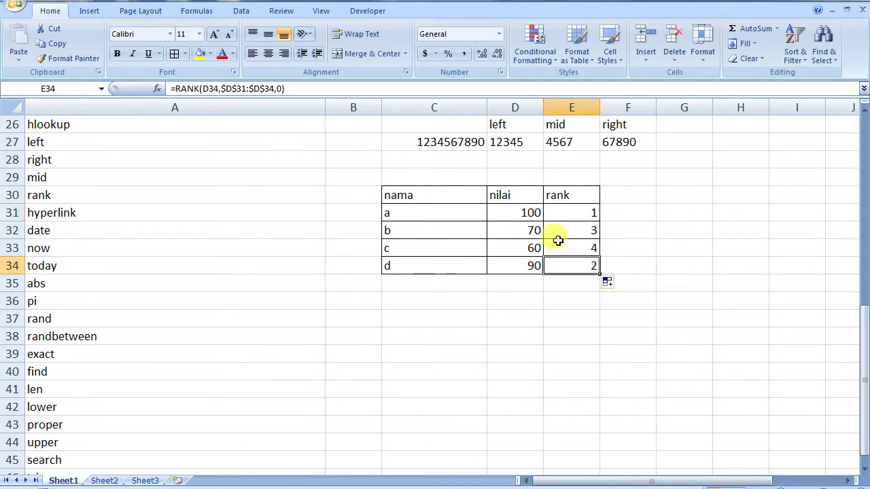
{"action": "left_click", "coordinate": [433, 308]}
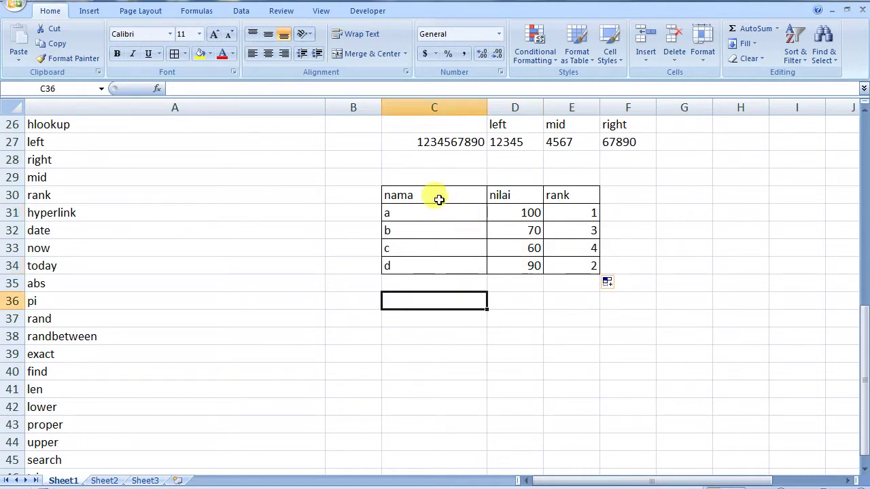
{"action": "left_click", "coordinate": [392, 191]}
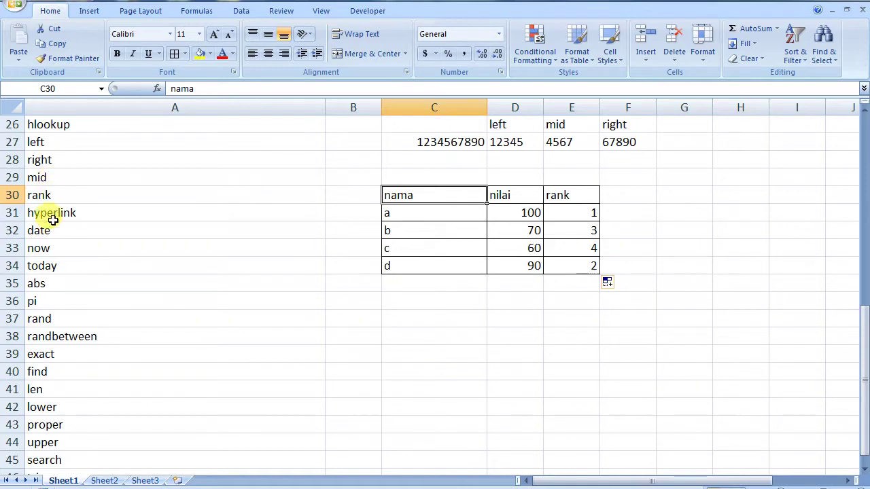
- Delete the contents of the C26:F34 example block and set its borders to No Border
{"action": "mouse_move", "coordinate": [398, 128]}
{"action": "left_mouse_down"}
{"action": "mouse_move", "coordinate": [456, 170]}
{"action": "mouse_move", "coordinate": [654, 181]}
{"action": "left_mouse_up"}
{"action": "left_click", "coordinate": [661, 194]}
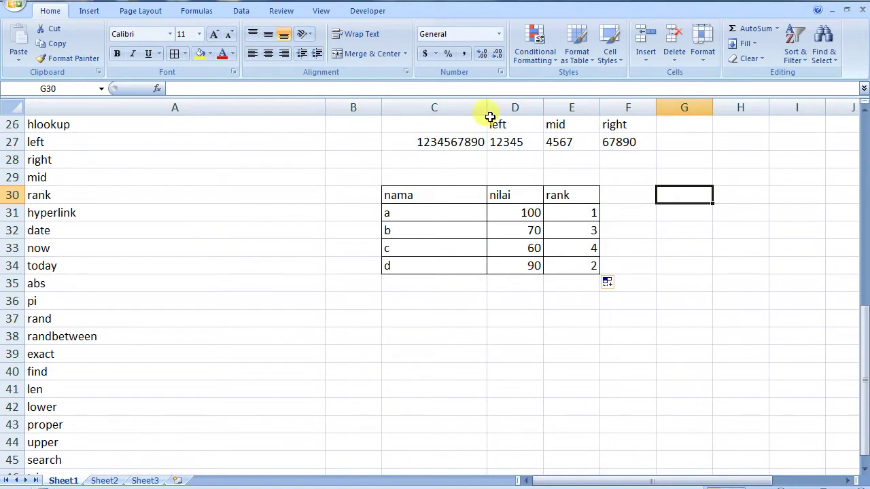
{"action": "left_click_drag", "start_coordinate": [444, 129], "coordinate": [614, 265]}
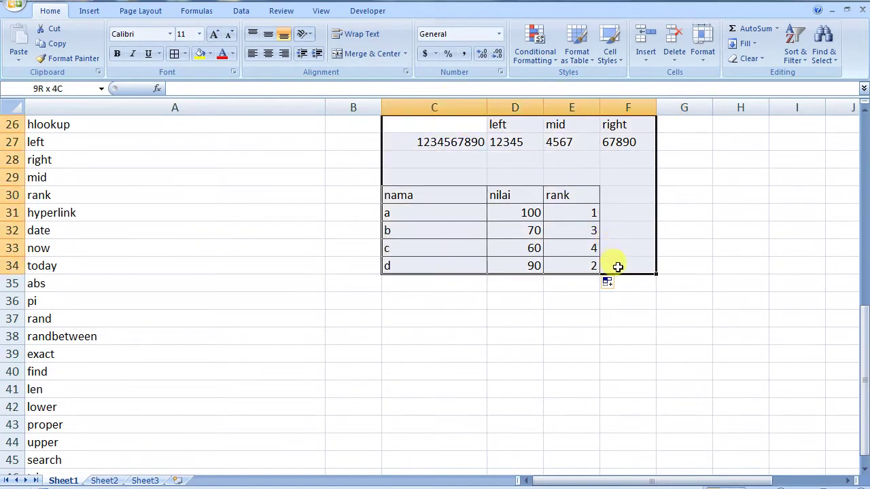
{"action": "key", "text": "Delete"}
{"action": "left_click", "coordinate": [185, 53]}
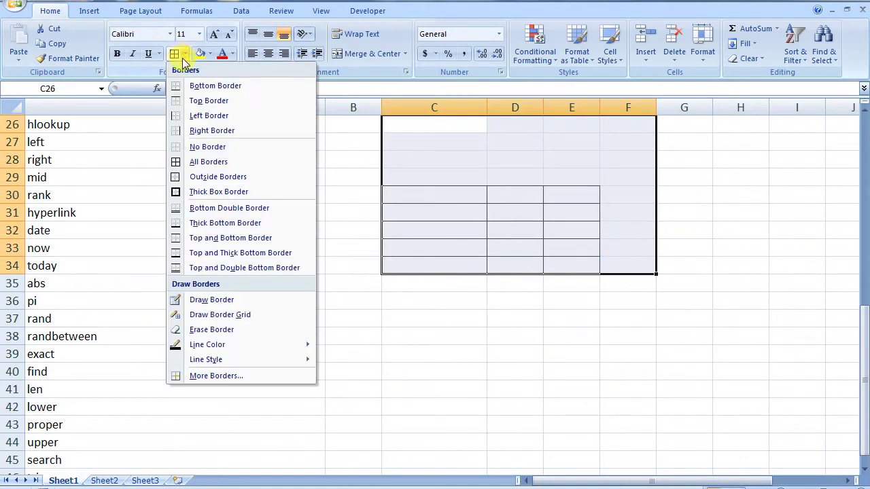
{"action": "left_click", "coordinate": [183, 146]}
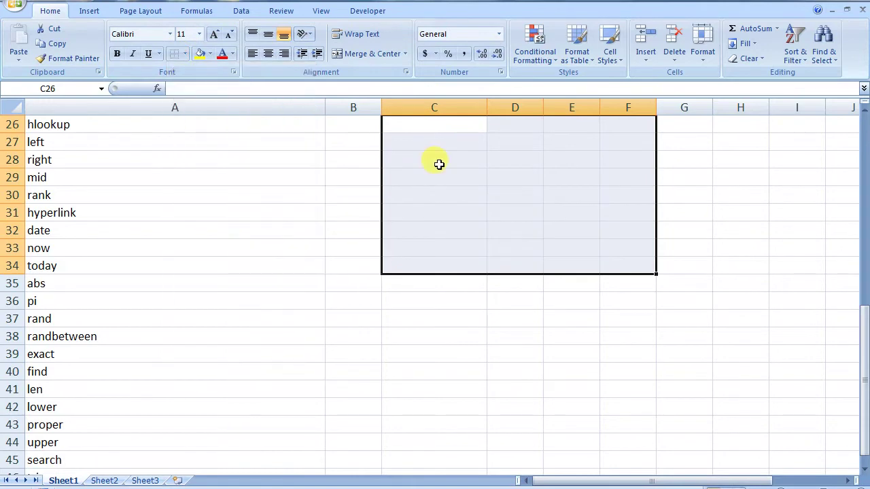
{"action": "left_click", "coordinate": [439, 164]}
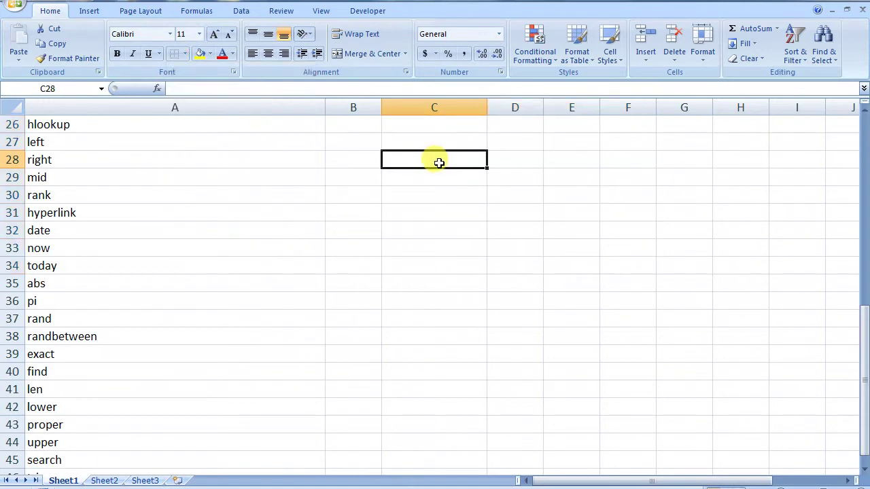
{"action": "type", "text": "=h"}
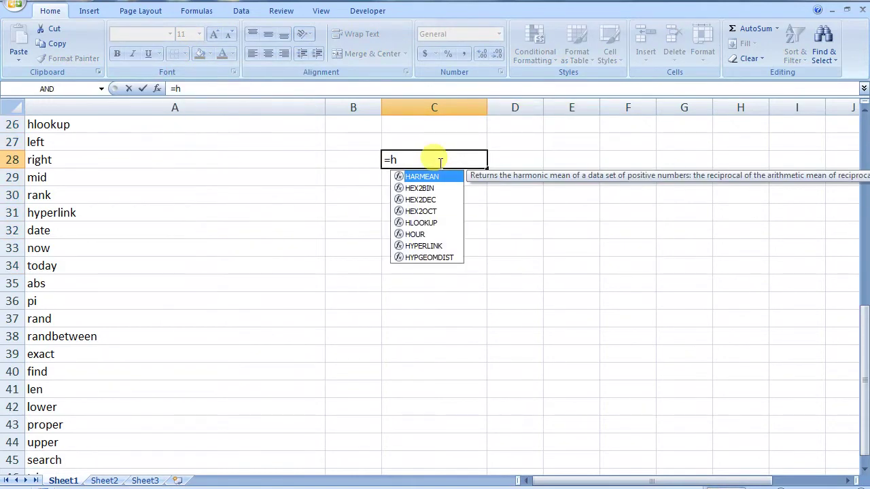
{"action": "double_click", "coordinate": [413, 245]}
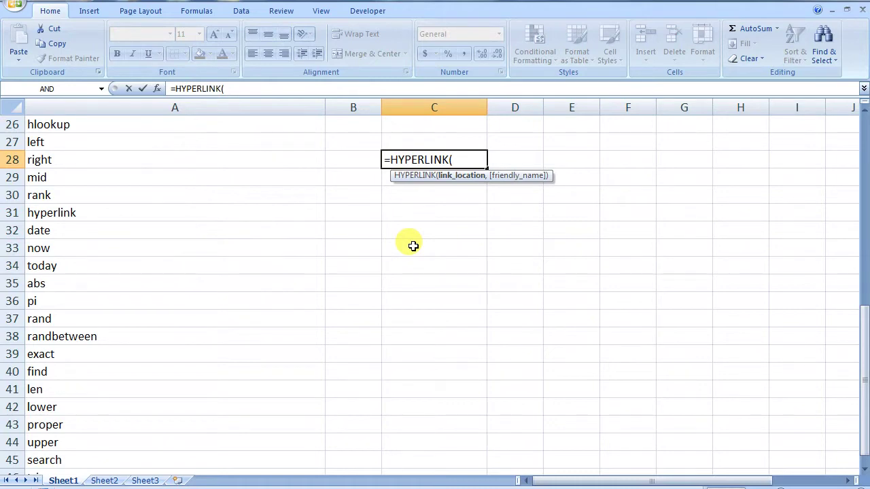
{"action": "type", "text": "h"}
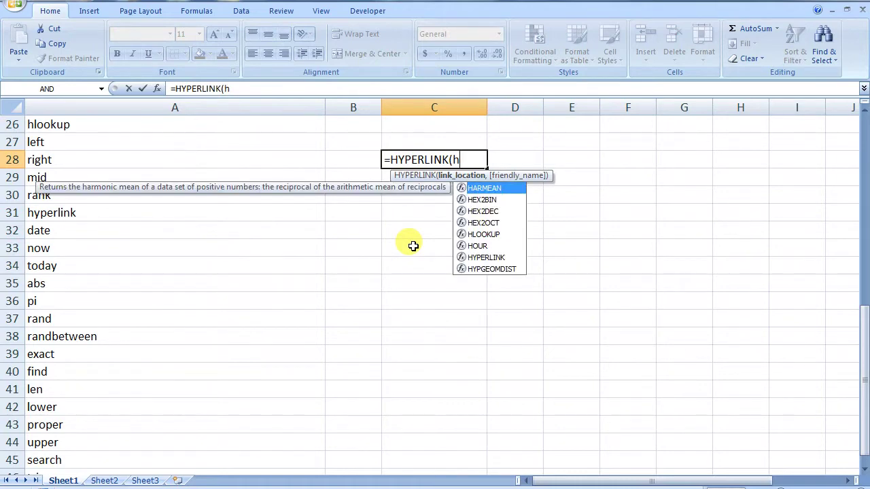
{"action": "type", "text": "ttp"}
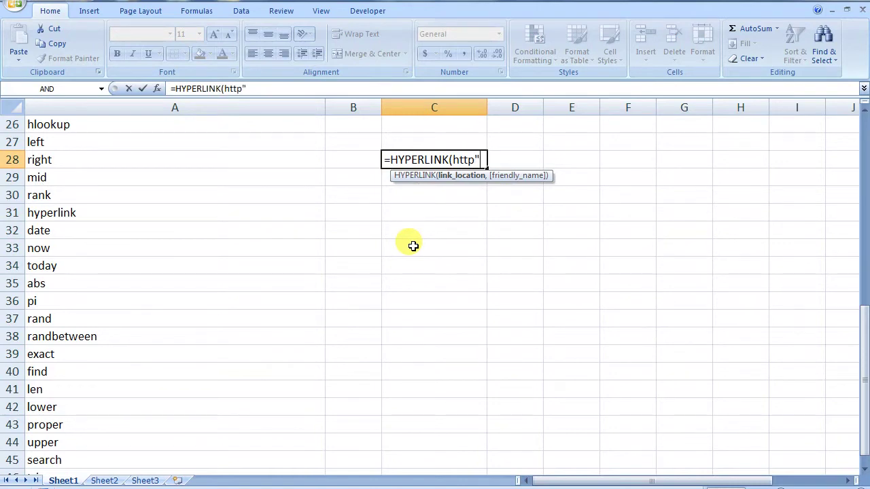
{"action": "type", "text": "://google.com"}
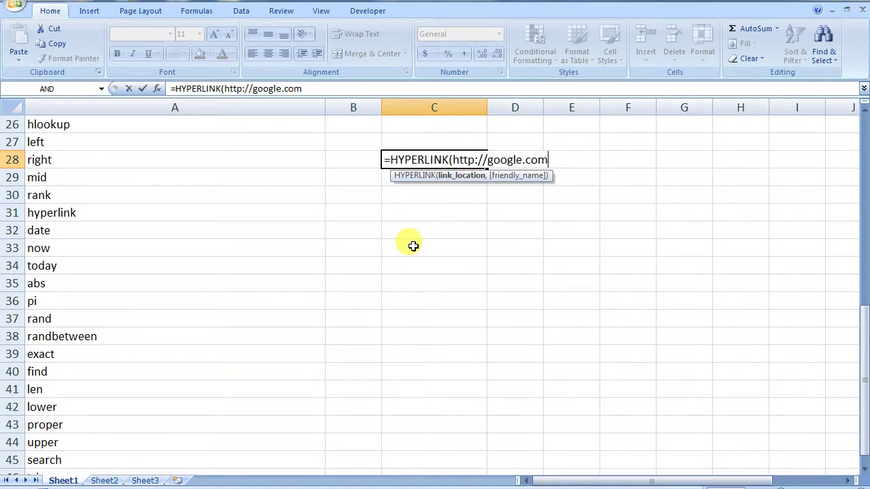
{"action": "type", "text": ","}
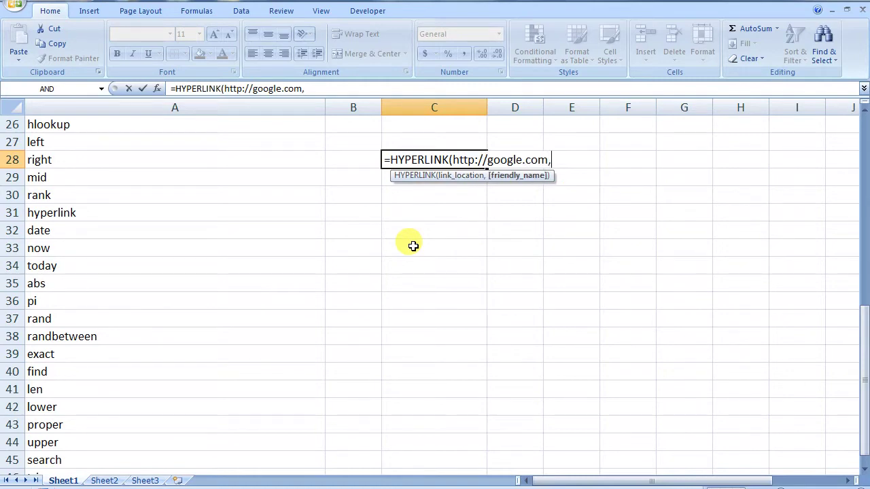
{"action": "type", "text": "KLIK GOOGLE"}
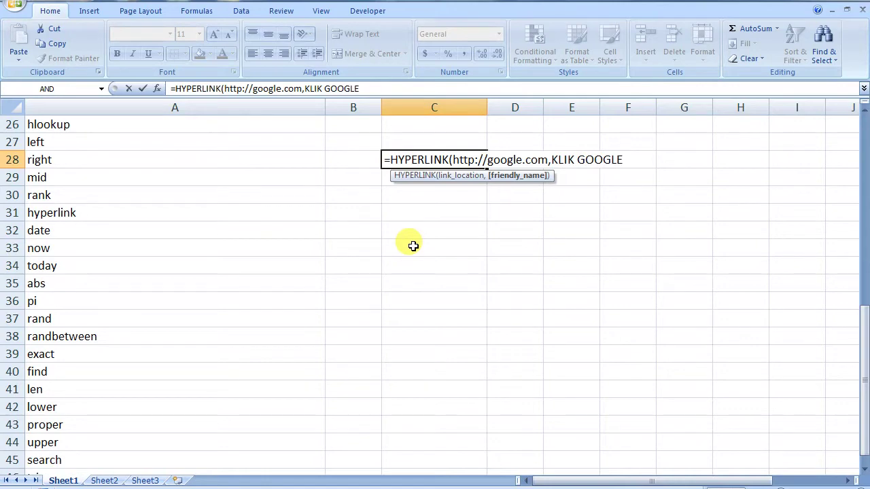
{"action": "key", "text": "Return"}
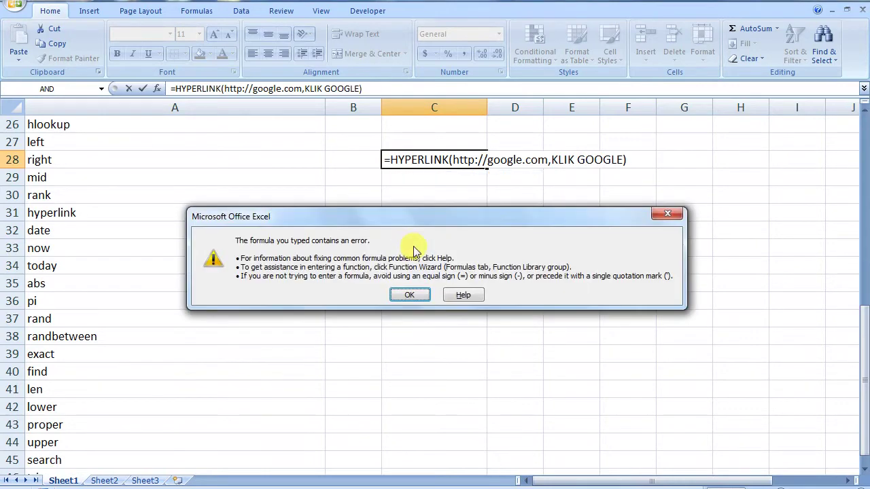
{"action": "left_click", "coordinate": [410, 296]}
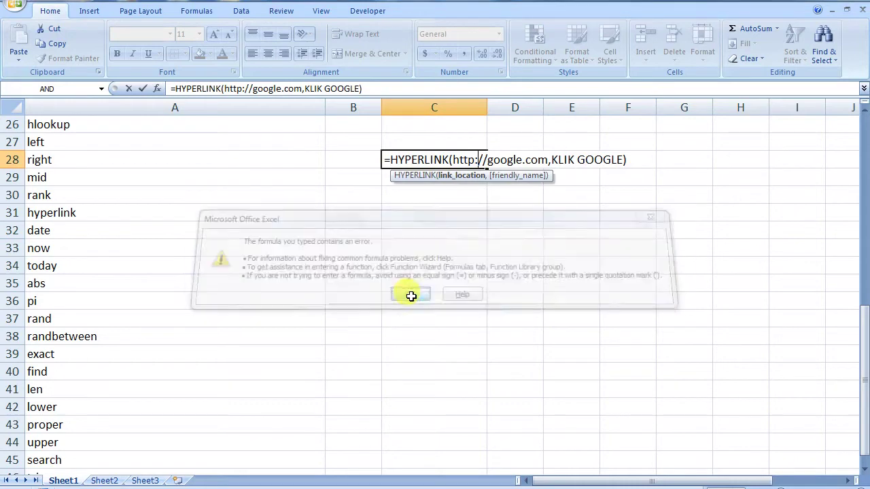
{"action": "left_click", "coordinate": [454, 160]}
{"action": "type", "text": "\""}
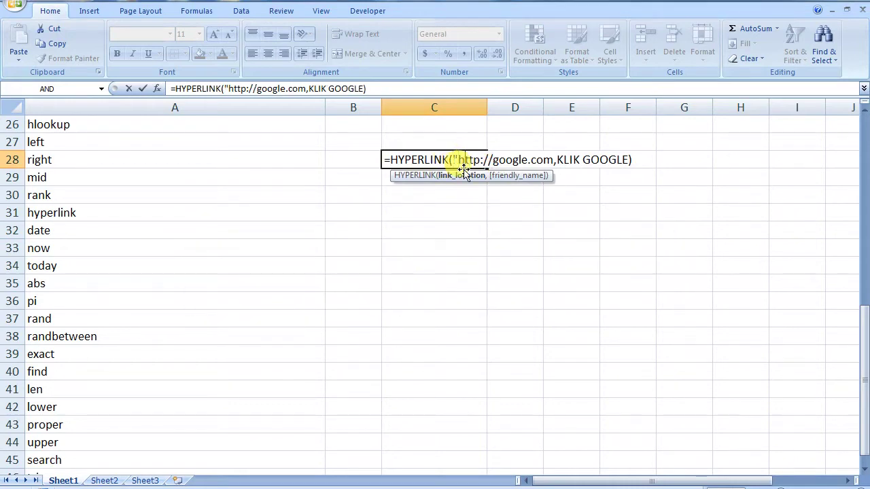
{"action": "type", "text": "\""}
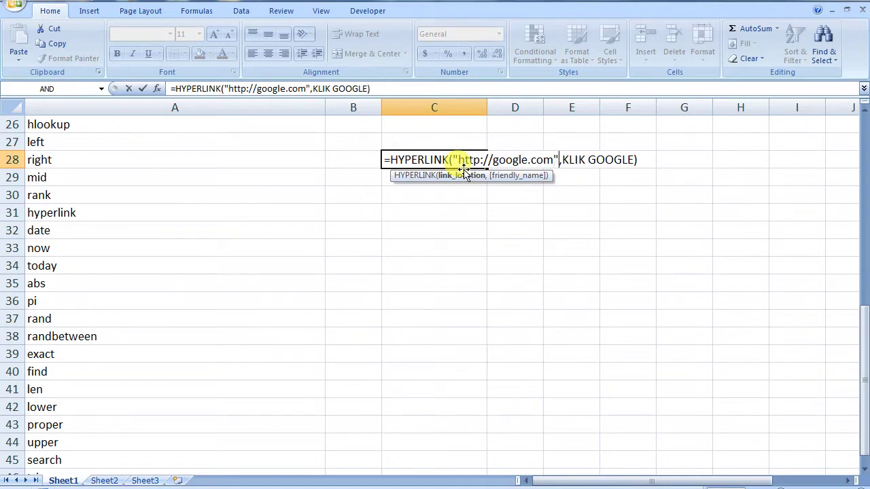
{"action": "key", "text": "Return"}
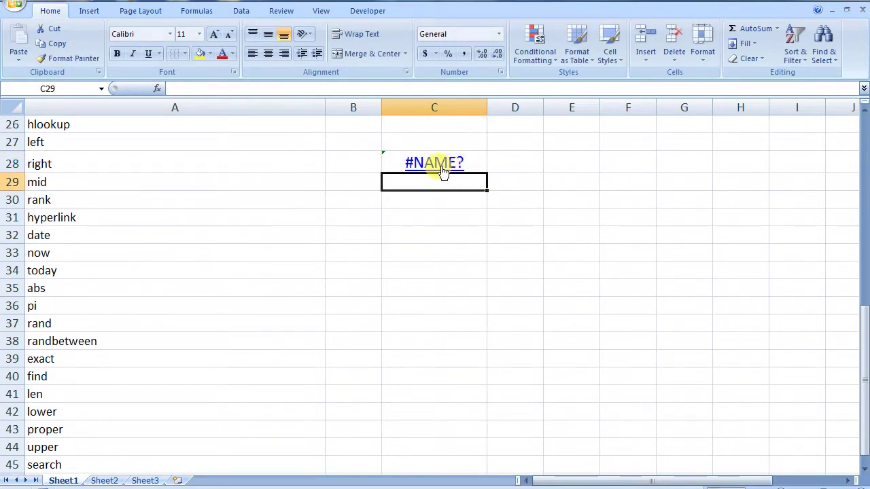
{"action": "left_click", "coordinate": [443, 171]}
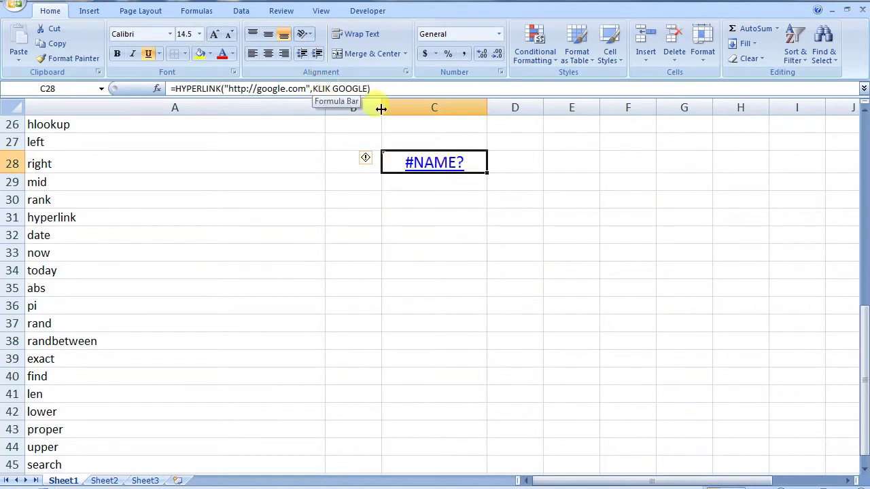
{"action": "double_click", "coordinate": [388, 163]}
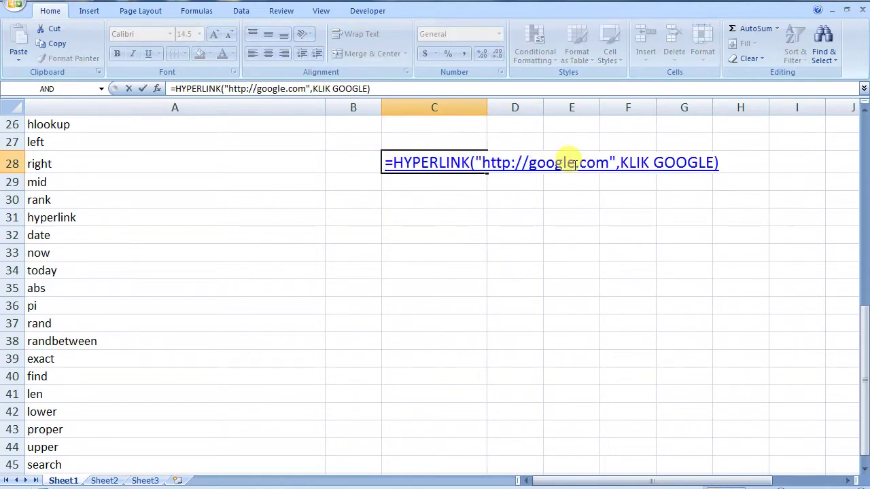
{"action": "left_click", "coordinate": [616, 163]}
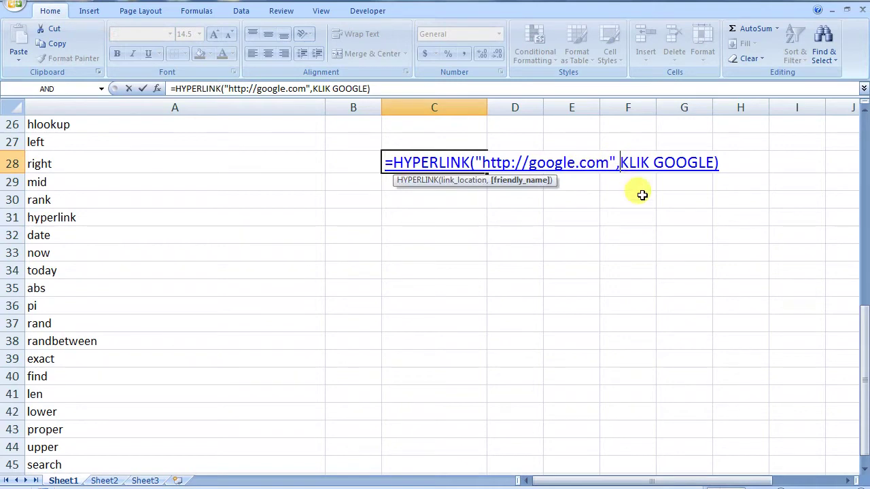
{"action": "type", "text": "\""}
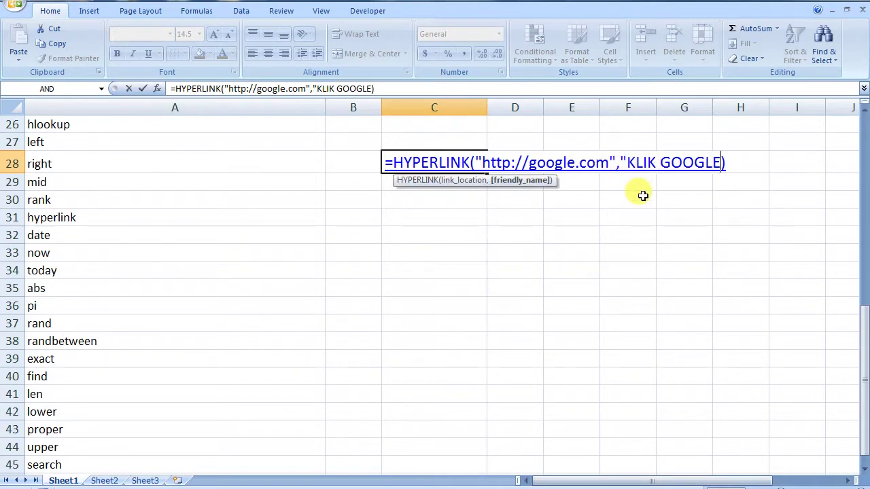
{"action": "type", "text": "\""}
{"action": "key", "text": "Return"}
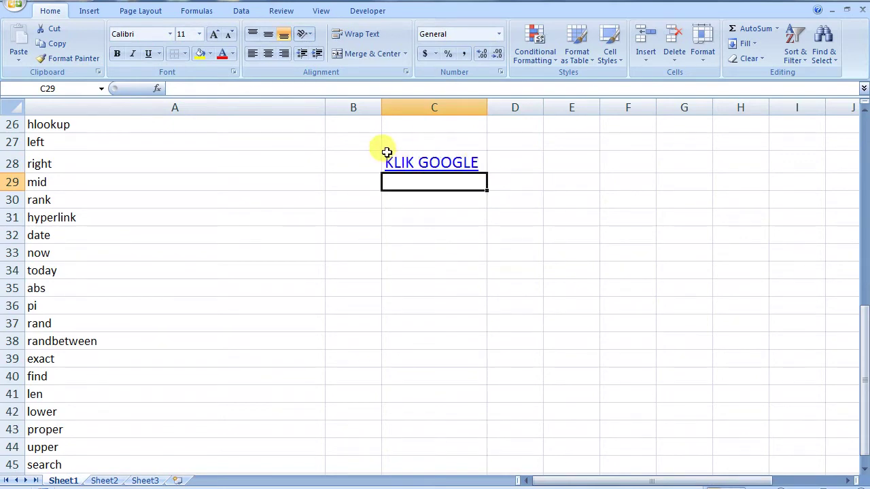
- Test the KLIK GOOGLE link and dismiss the server connection error
{"action": "double_click", "coordinate": [387, 153]}
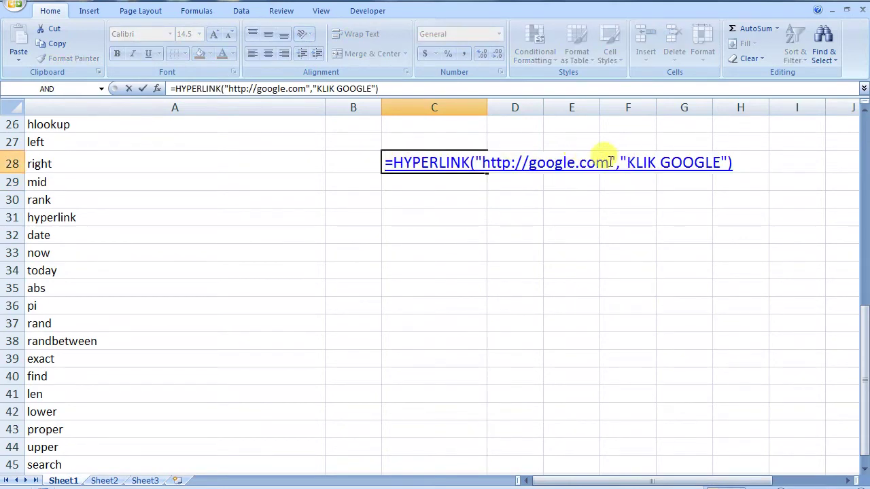
{"action": "key", "text": "Escape"}
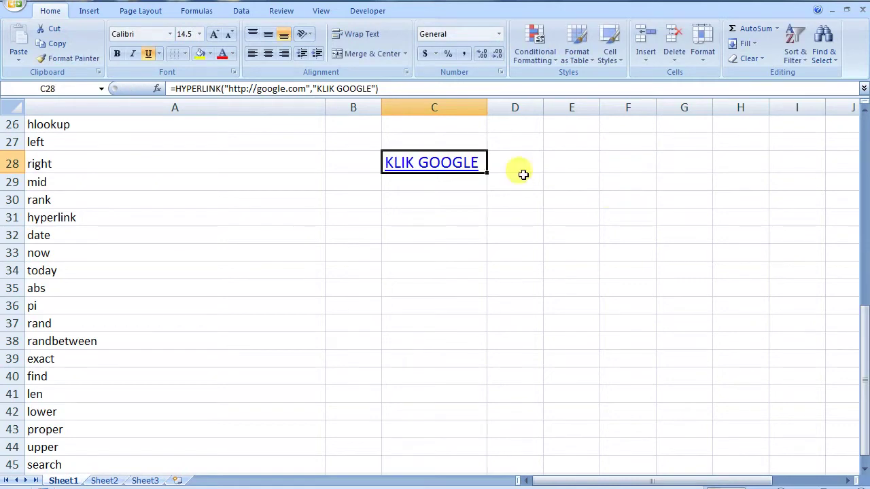
{"action": "left_click", "coordinate": [439, 166]}
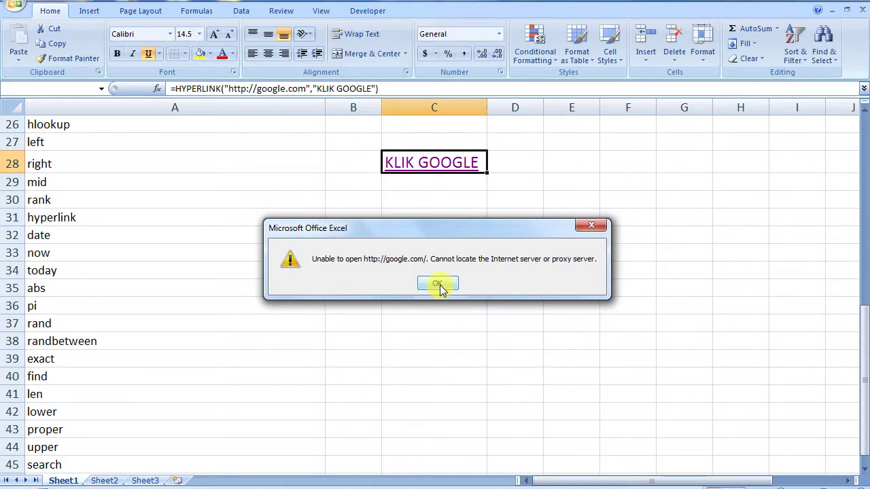
{"action": "left_click", "coordinate": [439, 285]}
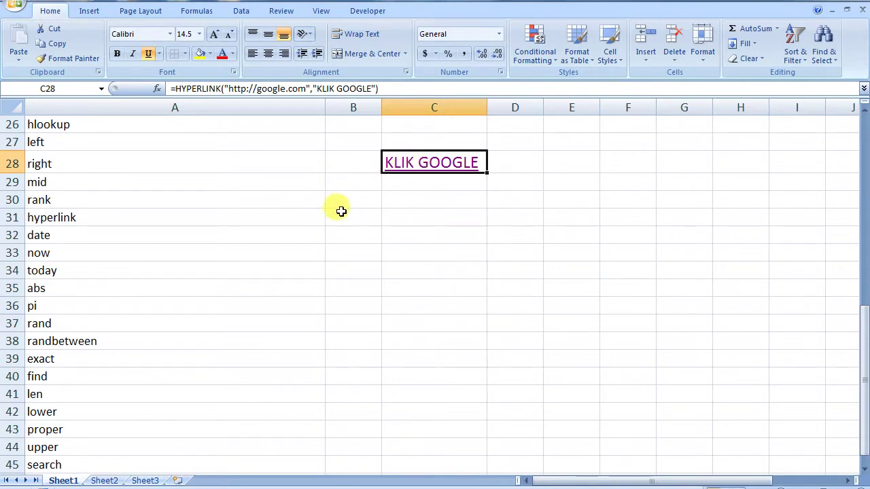
{"action": "left_click", "coordinate": [406, 237]}
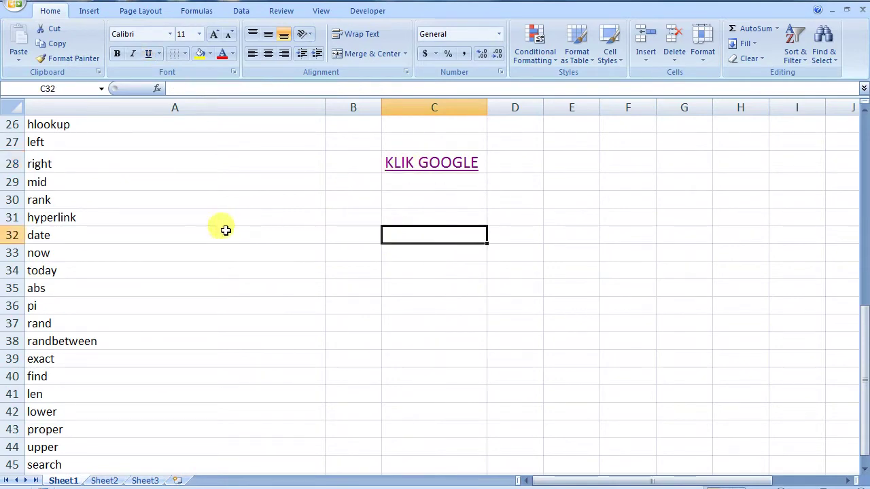
- Narrow column A and enter =DATE(1990,2,12) in C32, showing 2/12/1990
{"action": "left_click_drag", "start_coordinate": [325, 110], "coordinate": [178, 122]}
{"action": "left_click_drag", "start_coordinate": [866, 303], "coordinate": [862, 355]}
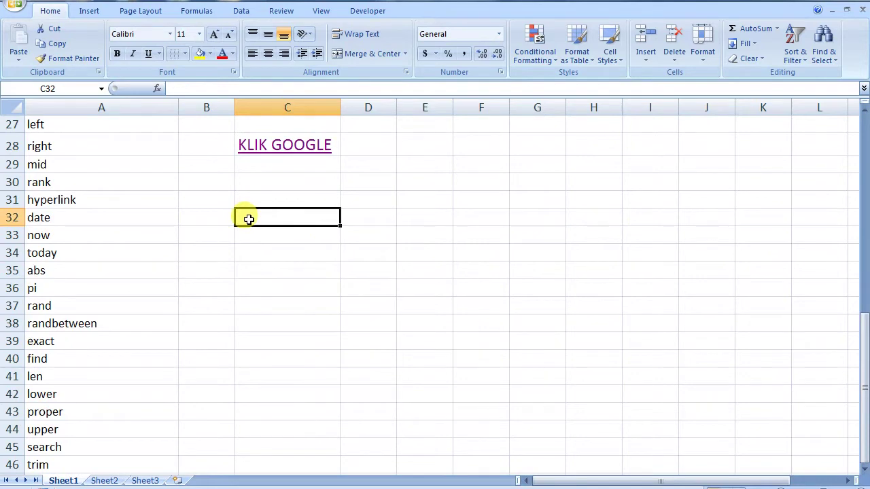
{"action": "type", "text": "="}
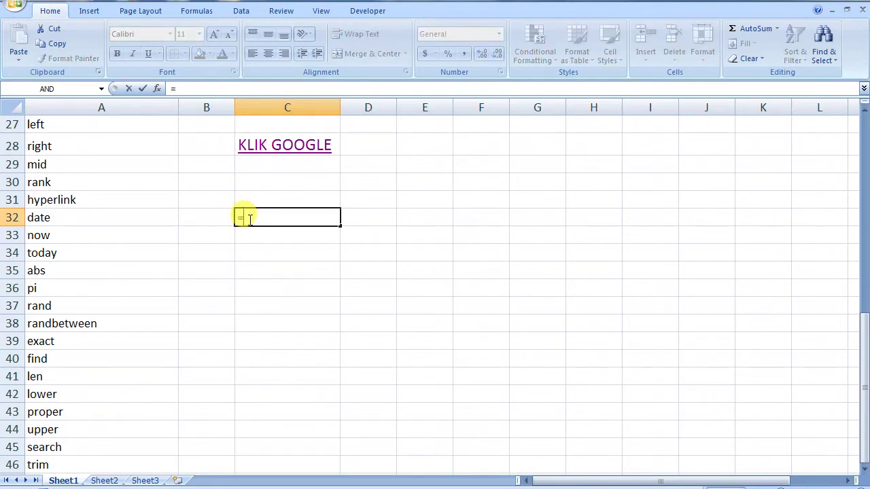
{"action": "key", "text": "Escape"}
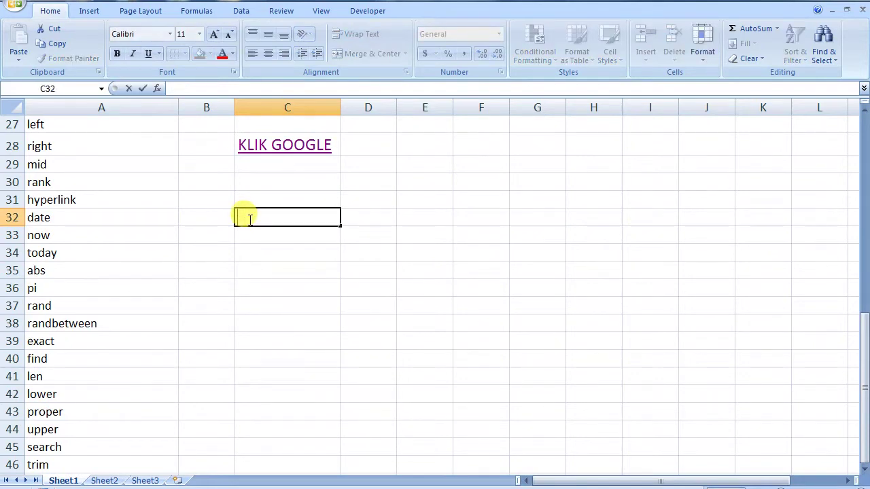
{"action": "type", "text": "=DATe("}
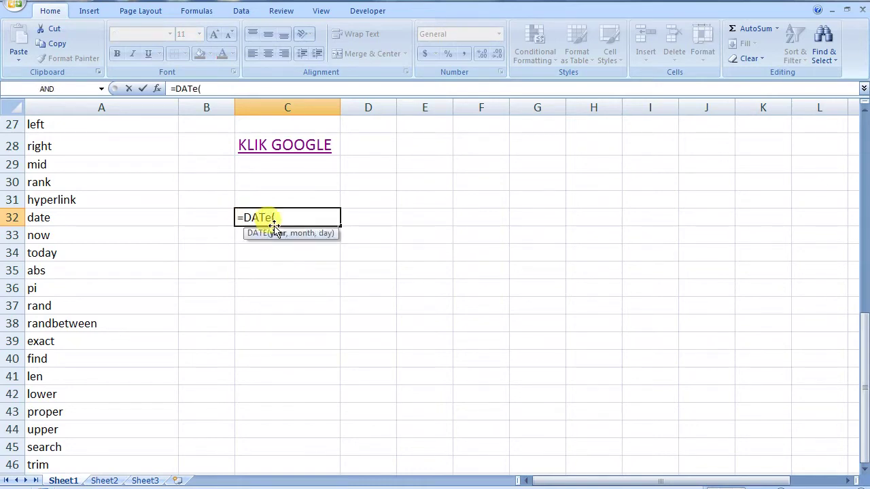
{"action": "key", "text": "BackSpace"}
{"action": "key", "text": "BackSpace"}
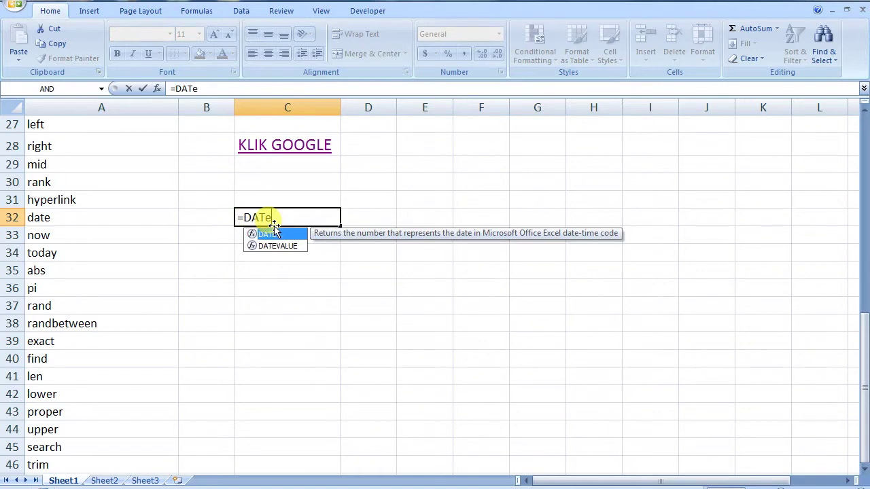
{"action": "type", "text": "E("}
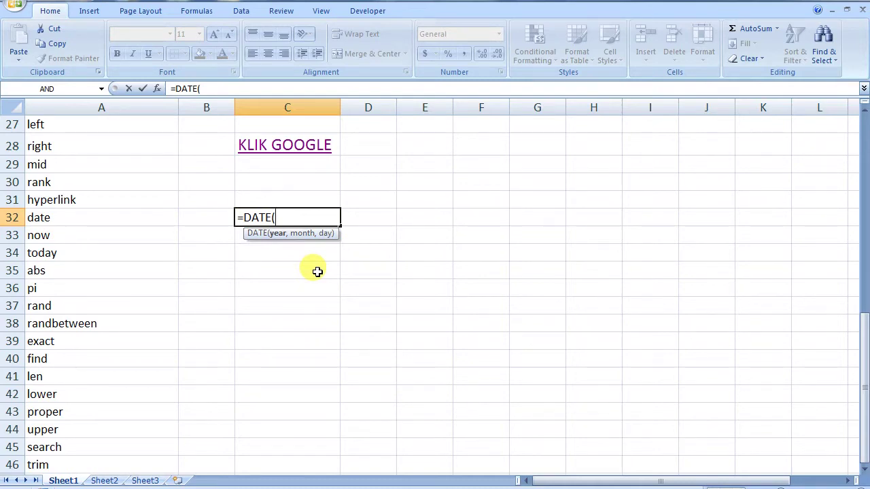
{"action": "type", "text": "1990,"}
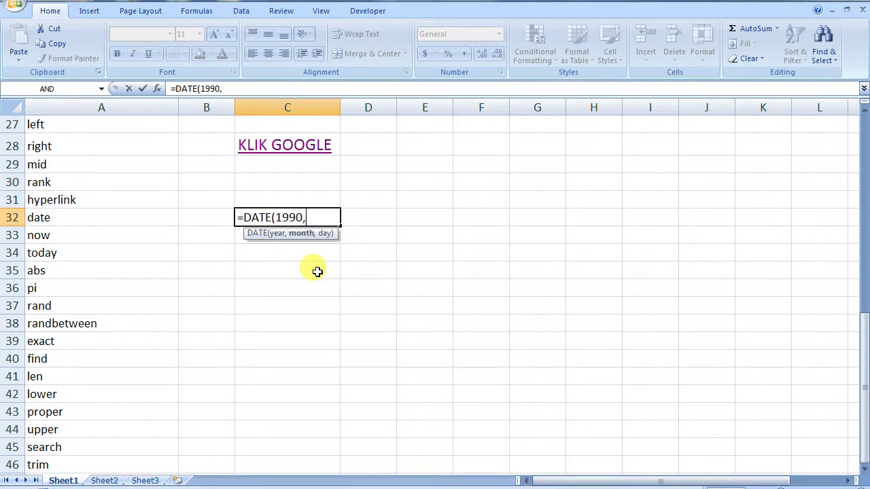
{"action": "type", "text": "2,12)"}
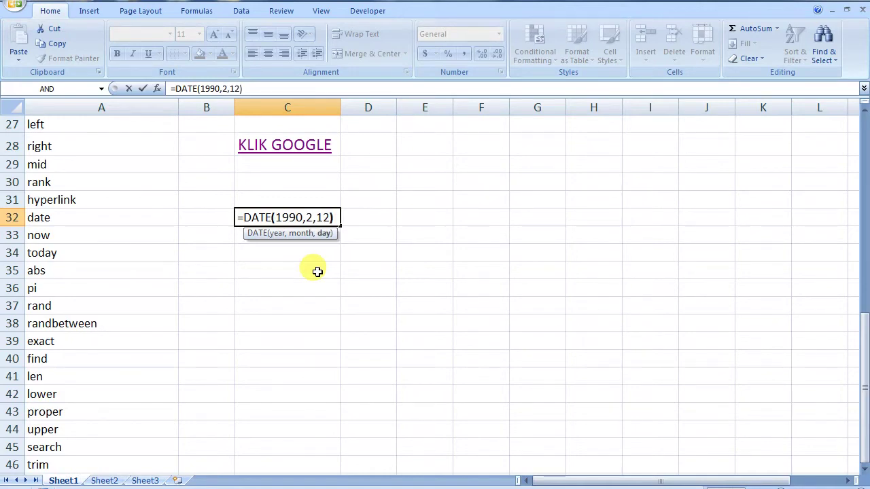
{"action": "key", "text": "Return"}
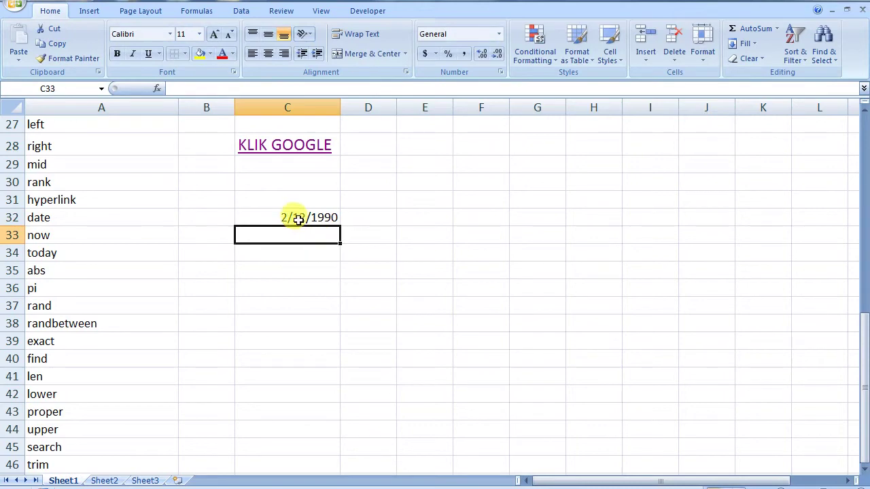
{"action": "left_click", "coordinate": [298, 219]}
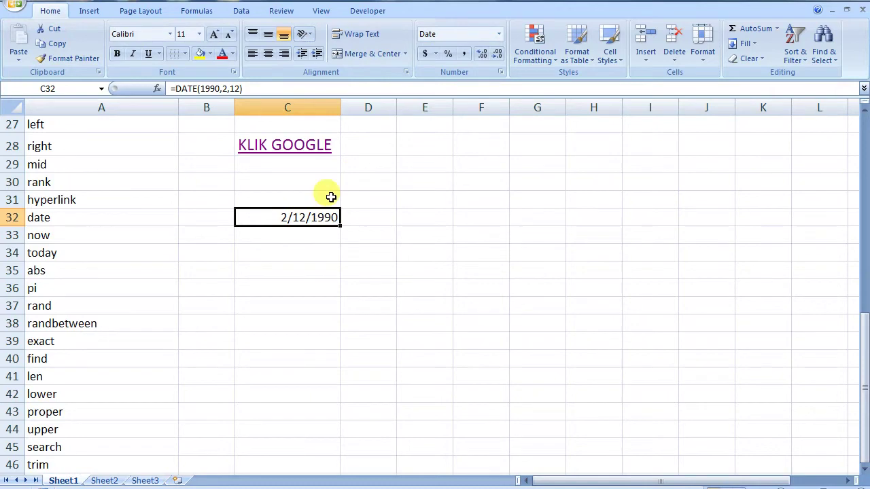
- Format C32 as Long Date (Monday, February 12, 1990) and widen column C to fit
{"action": "left_click", "coordinate": [498, 34]}
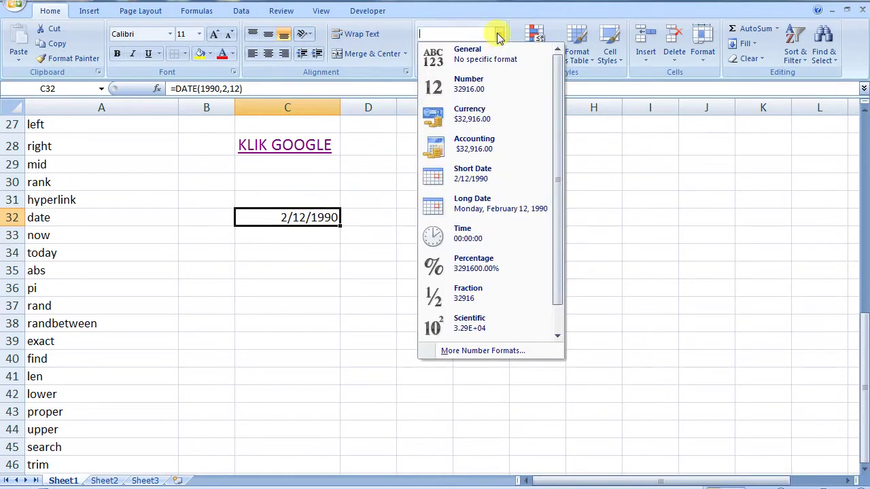
{"action": "left_click", "coordinate": [478, 202]}
{"action": "left_click_drag", "start_coordinate": [341, 108], "coordinate": [429, 109]}
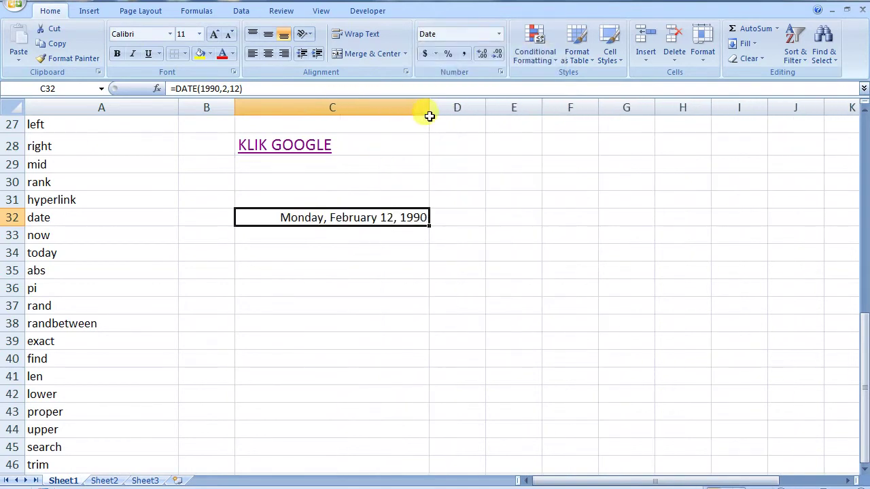
{"action": "left_click", "coordinate": [498, 34]}
{"action": "left_click", "coordinate": [475, 176]}
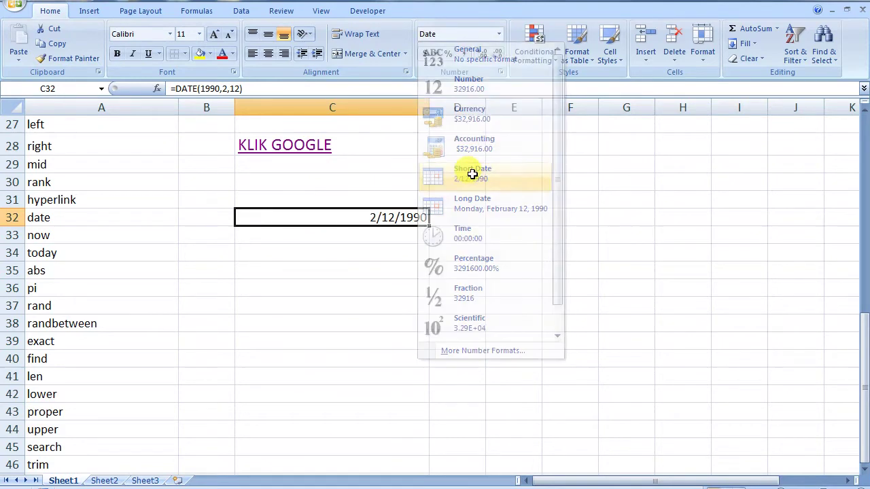
{"action": "left_click", "coordinate": [498, 34]}
{"action": "left_click", "coordinate": [484, 204]}
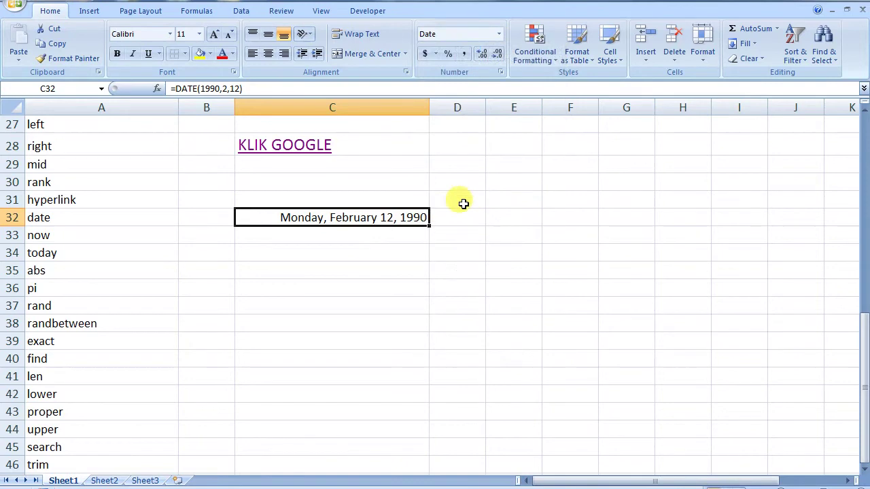
{"action": "left_click", "coordinate": [377, 233]}
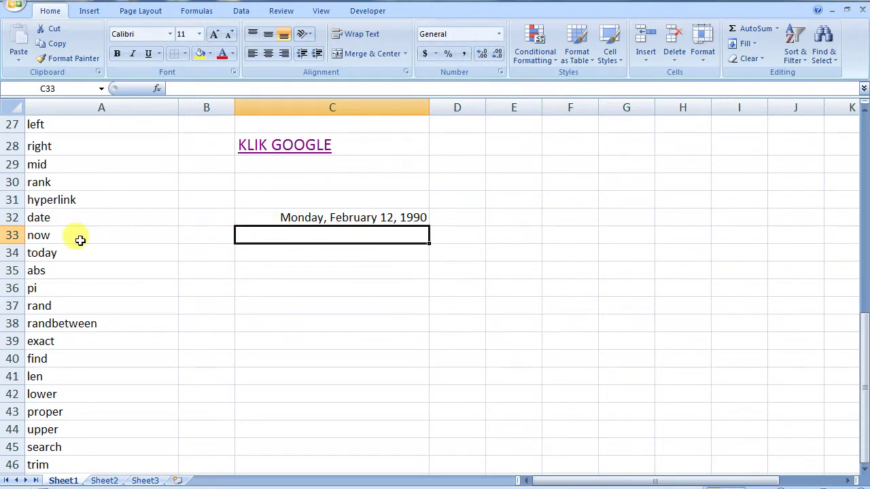
- Enter =NOW() in C33 and =TODAY() in C34, showing today's date 1/13/2021
{"action": "type", "text": "=N"}
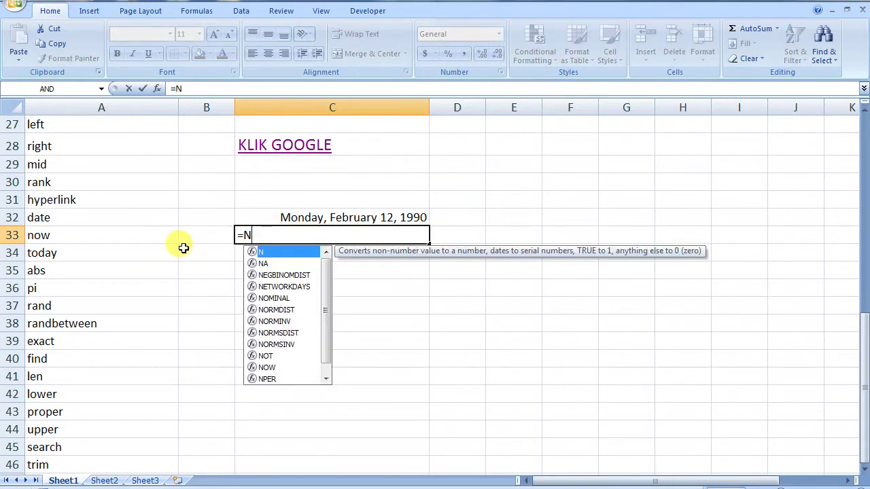
{"action": "type", "text": "OW()"}
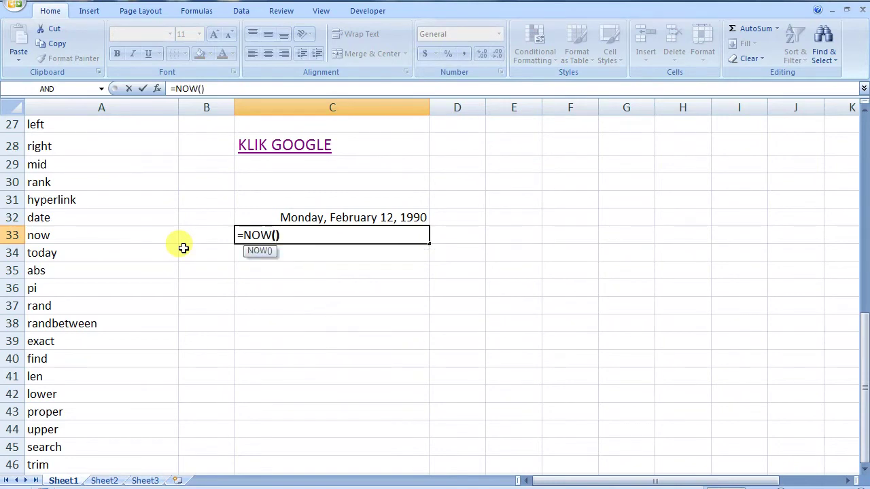
{"action": "key", "text": "Return"}
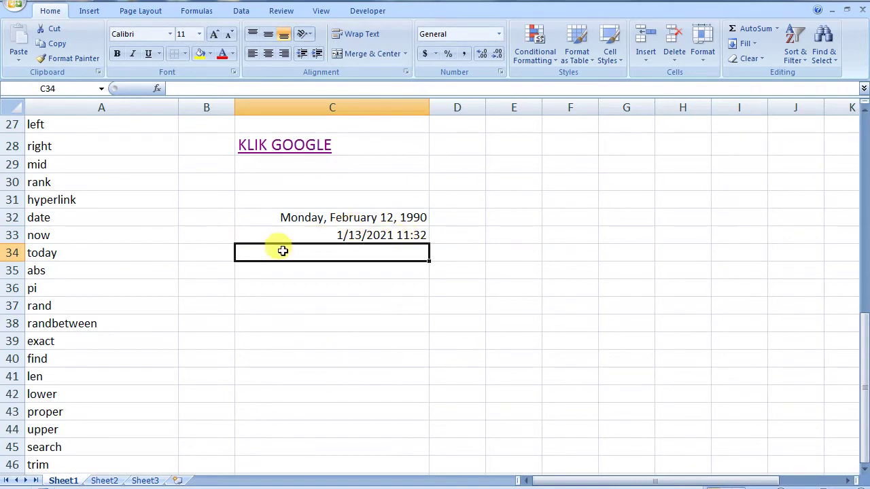
{"action": "type", "text": "=T"}
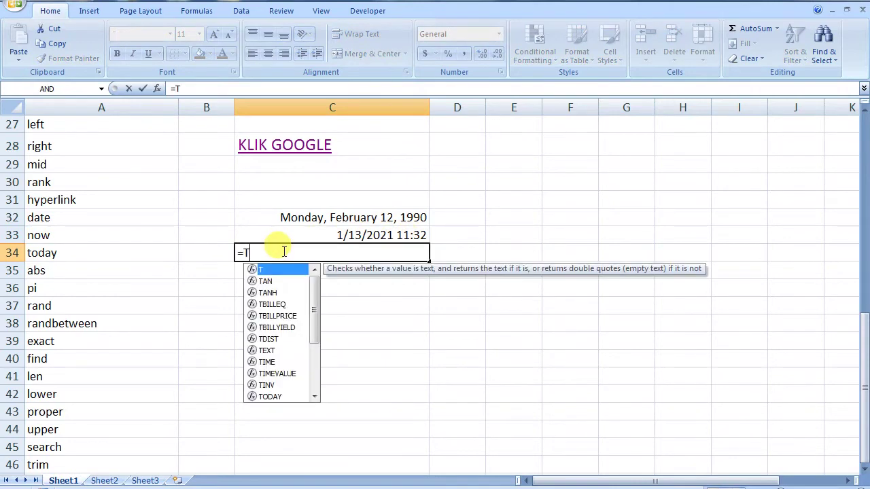
{"action": "type", "text": "ODAY("}
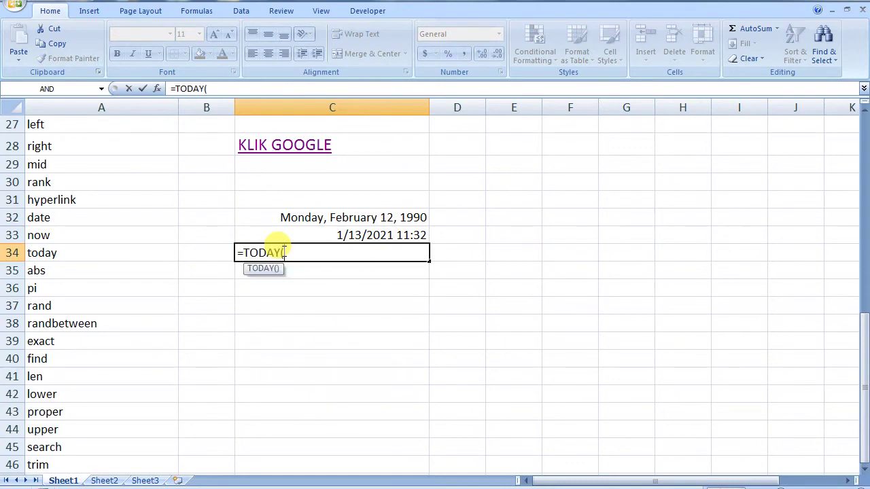
{"action": "type", "text": ")"}
{"action": "key", "text": "Return"}
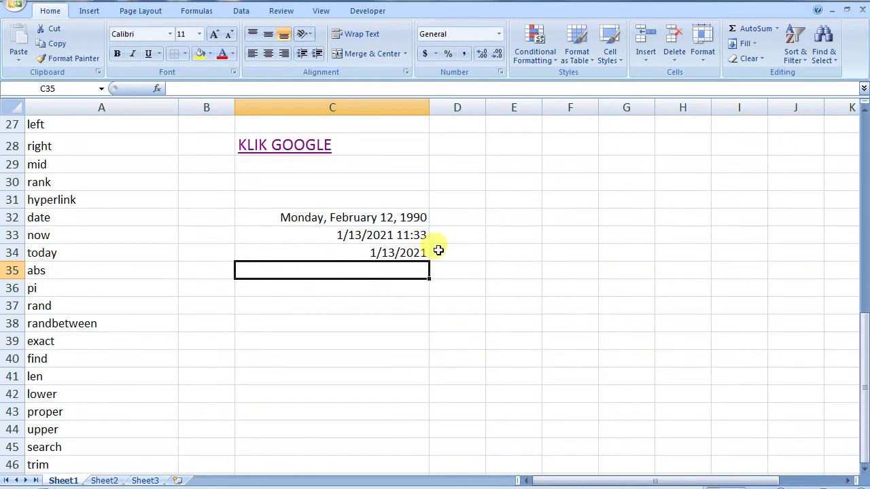
- Enter the sample numbers 80, -5, 70 and -100 in E31:E34
{"action": "left_click", "coordinate": [348, 287]}
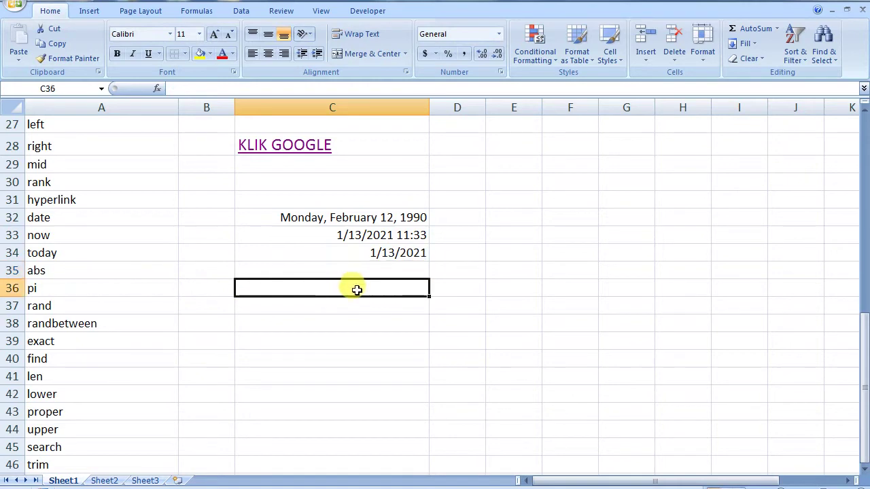
{"action": "left_click", "coordinate": [520, 195]}
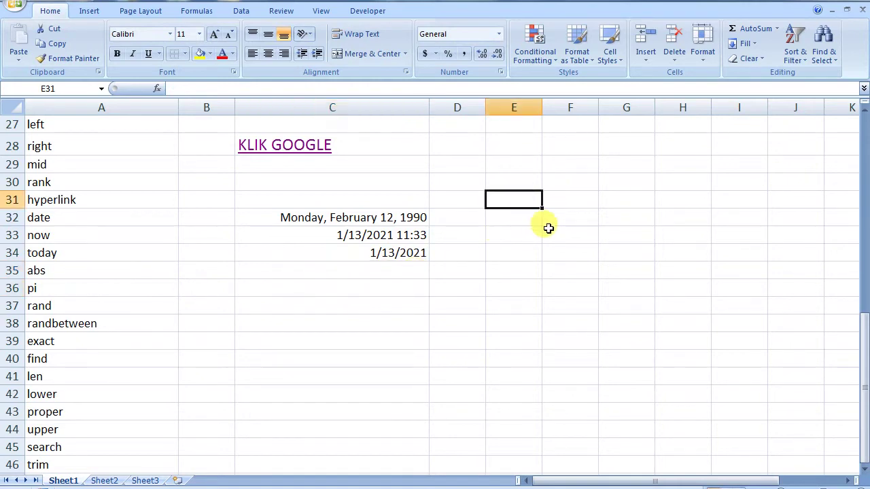
{"action": "type", "text": "80"}
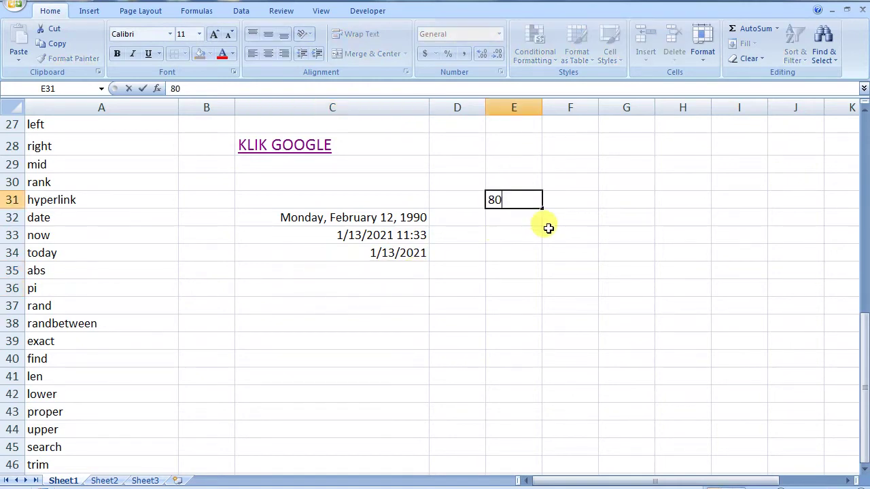
{"action": "key", "text": "Return"}
{"action": "type", "text": "-5"}
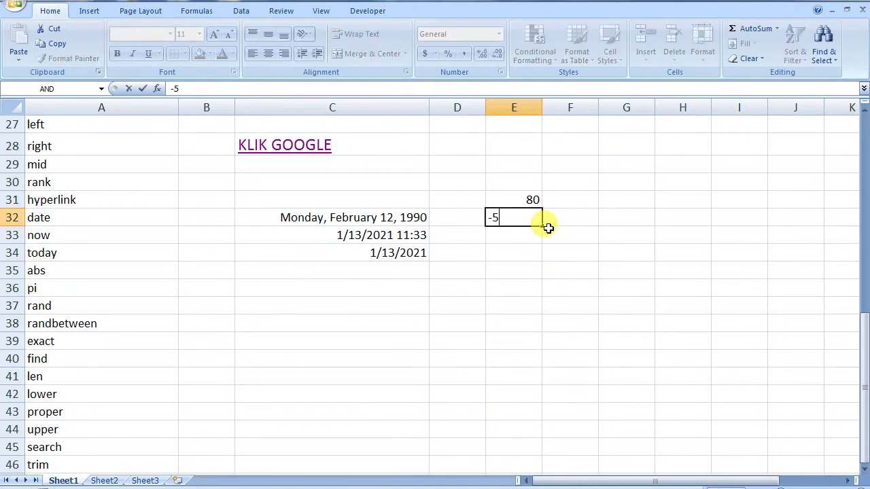
{"action": "key", "text": "Return"}
{"action": "type", "text": "70"}
{"action": "key", "text": "Return"}
{"action": "type", "text": "-100"}
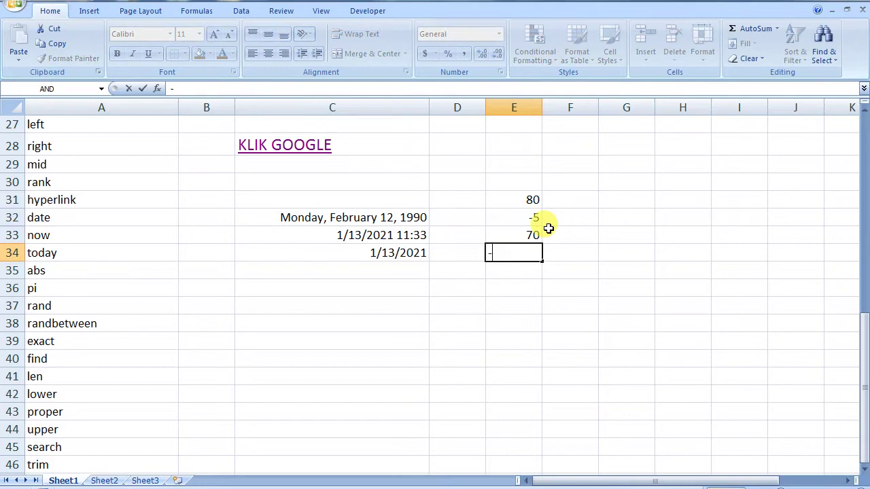
{"action": "left_click", "coordinate": [538, 292]}
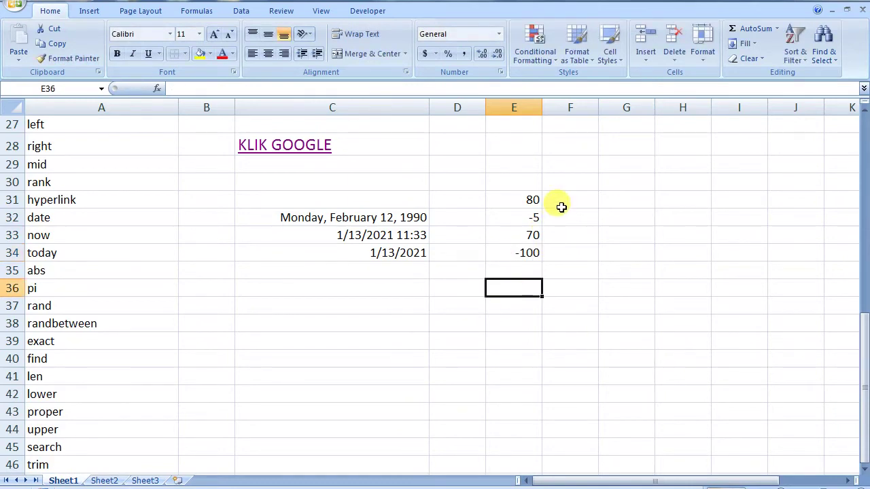
- Enter =ABS(E31) in F31 and fill it down to F34, giving 80, 5, 70, 100
{"action": "left_click", "coordinate": [521, 184]}
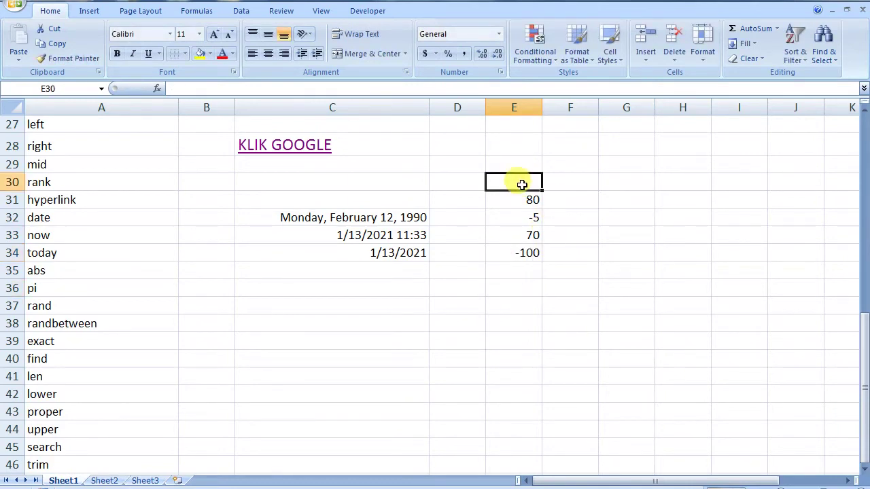
{"action": "left_click", "coordinate": [530, 198]}
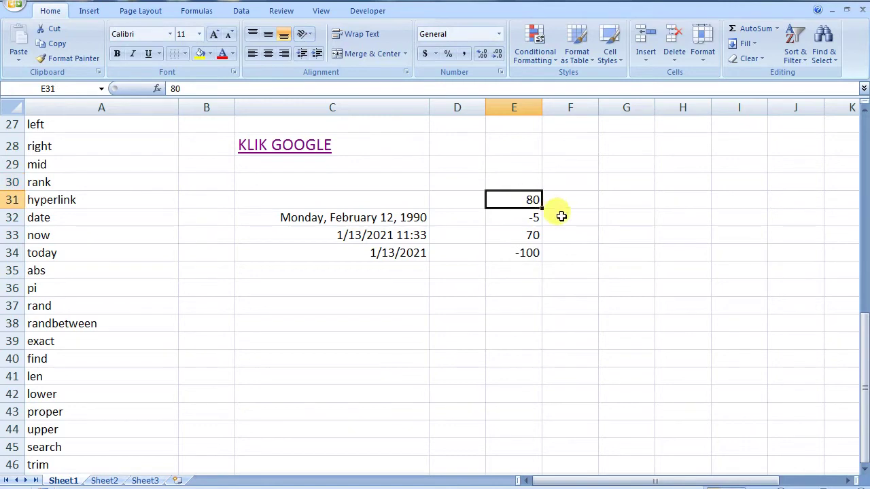
{"action": "left_click", "coordinate": [577, 202]}
{"action": "type", "text": "="}
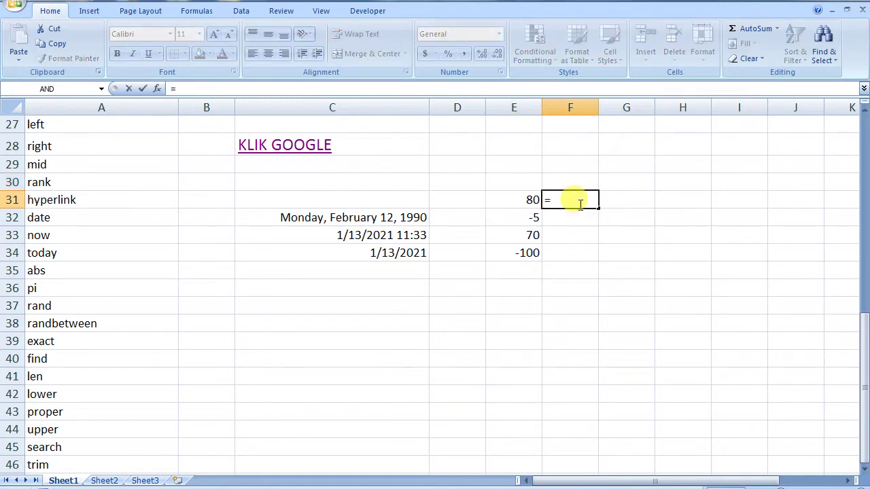
{"action": "type", "text": "ABS("}
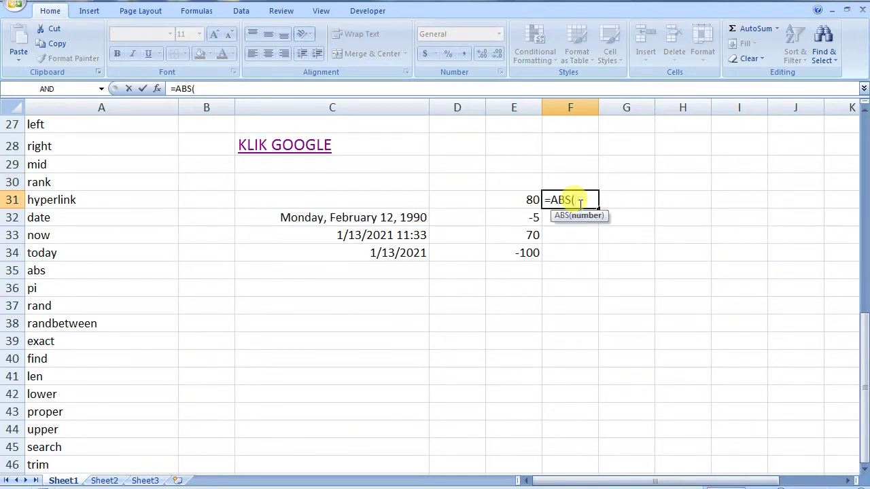
{"action": "left_click", "coordinate": [525, 198]}
{"action": "type", "text": ")"}
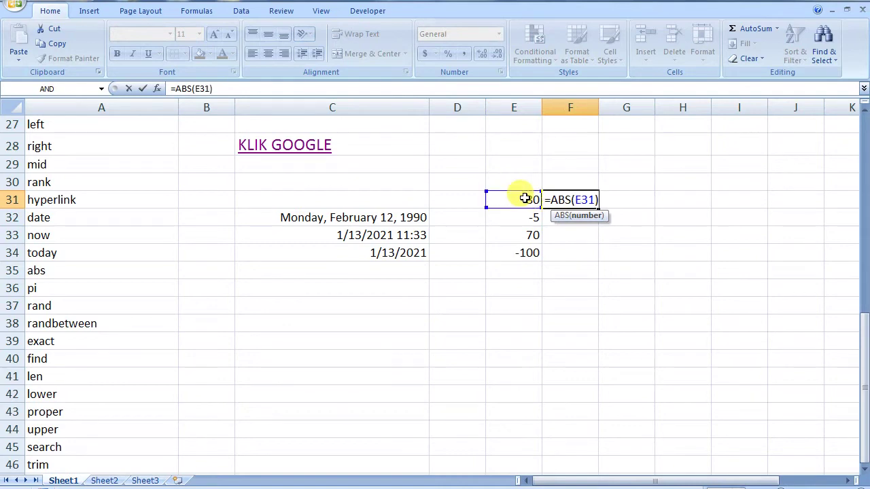
{"action": "key", "text": "Return"}
{"action": "left_click", "coordinate": [575, 197]}
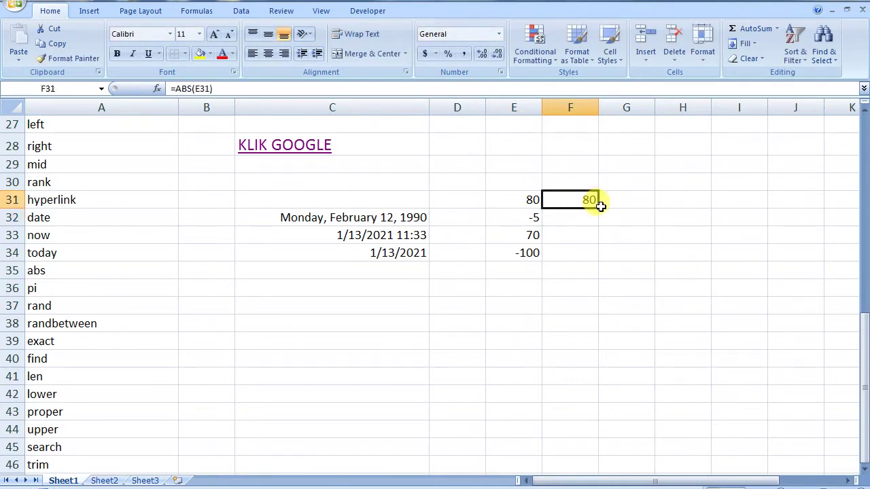
{"action": "left_click_drag", "start_coordinate": [598, 208], "coordinate": [596, 259]}
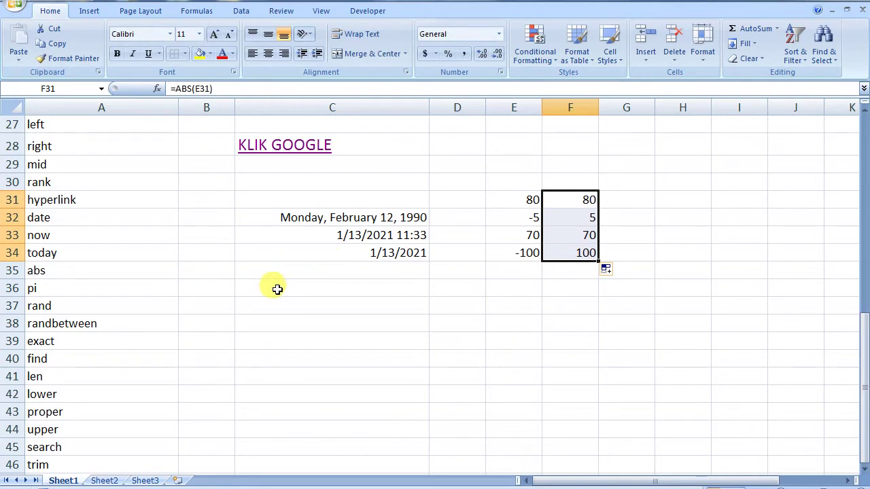
{"action": "left_click", "coordinate": [289, 288]}
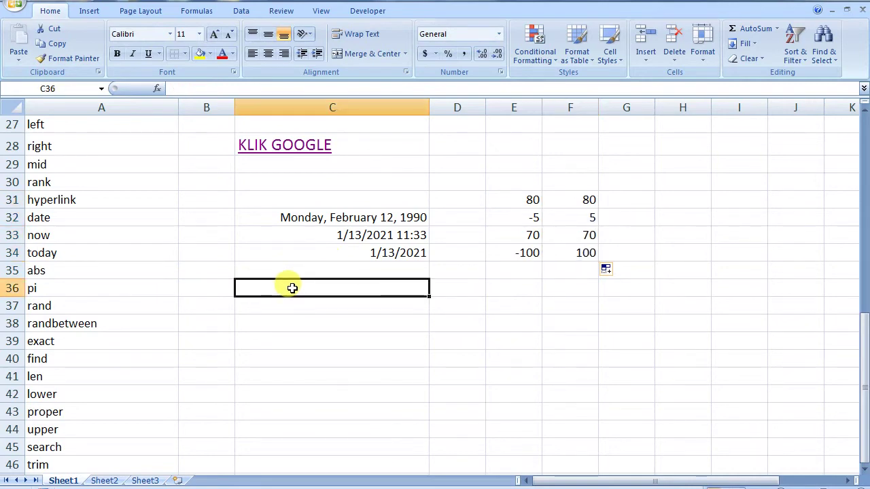
- Enter =PI() in C36, fixing the #NAME? error, to display 3.141592654
{"action": "type", "text": "="}
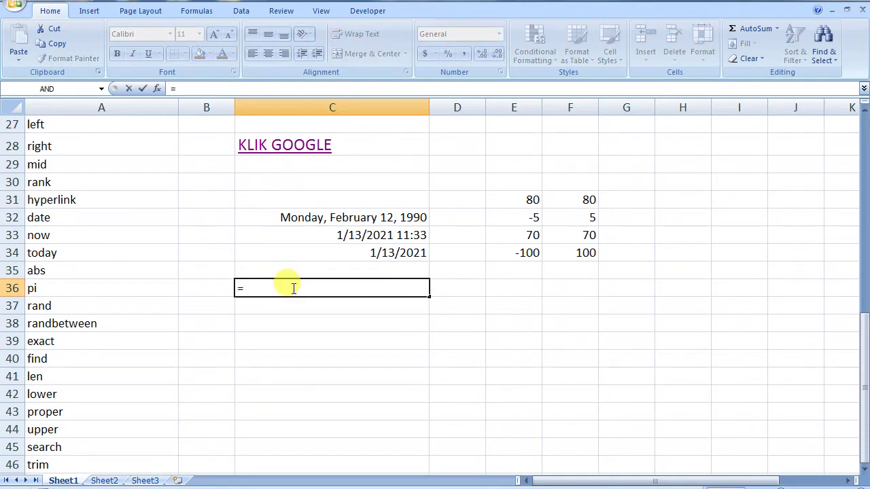
{"action": "type", "text": "pi"}
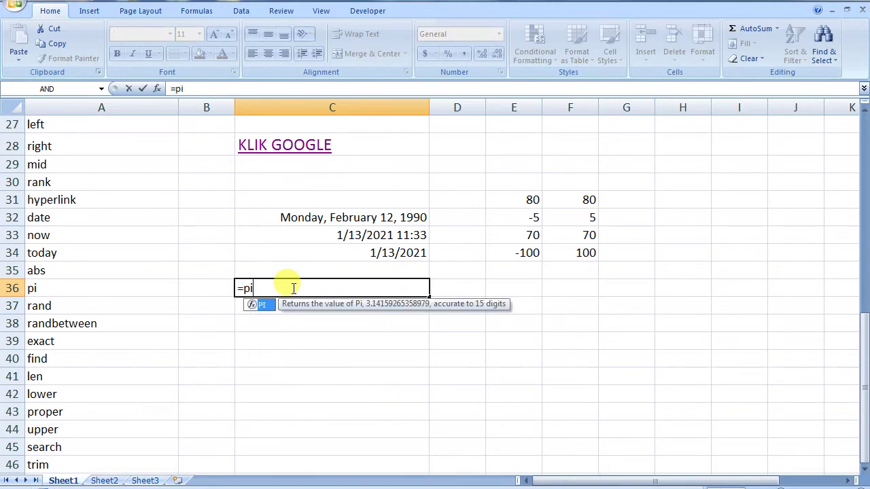
{"action": "key", "text": "Return"}
{"action": "double_click", "coordinate": [292, 288]}
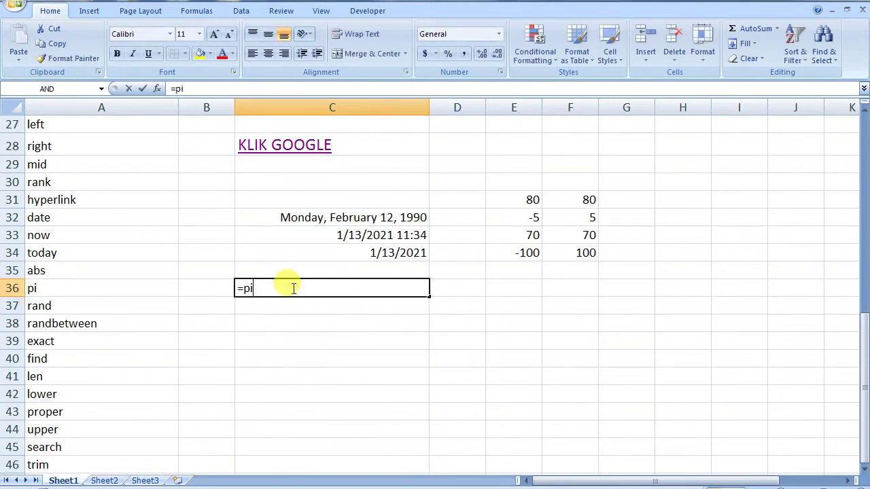
{"action": "type", "text": "()"}
{"action": "key", "text": "Return"}
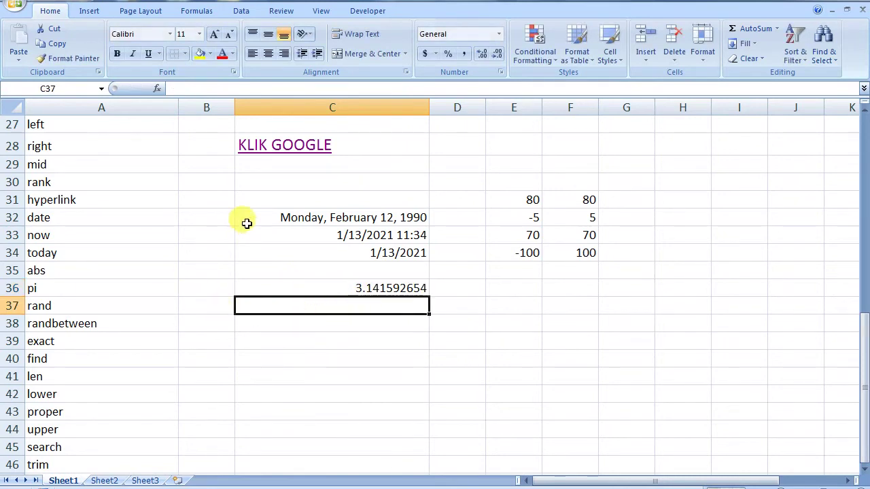
- Delete the contents of C31:F36 and narrow column C
{"action": "left_click_drag", "start_coordinate": [256, 195], "coordinate": [564, 291]}
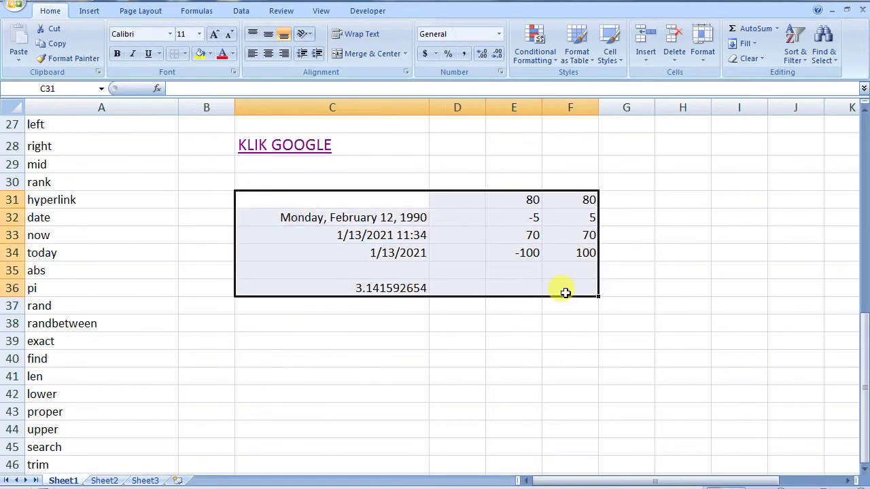
{"action": "key", "text": "Delete"}
{"action": "left_click_drag", "start_coordinate": [429, 107], "coordinate": [343, 106]}
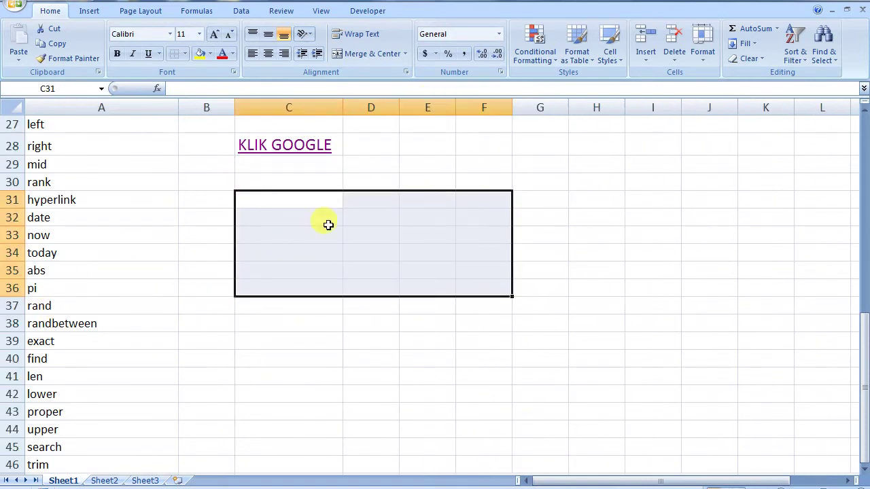
{"action": "left_click", "coordinate": [374, 202]}
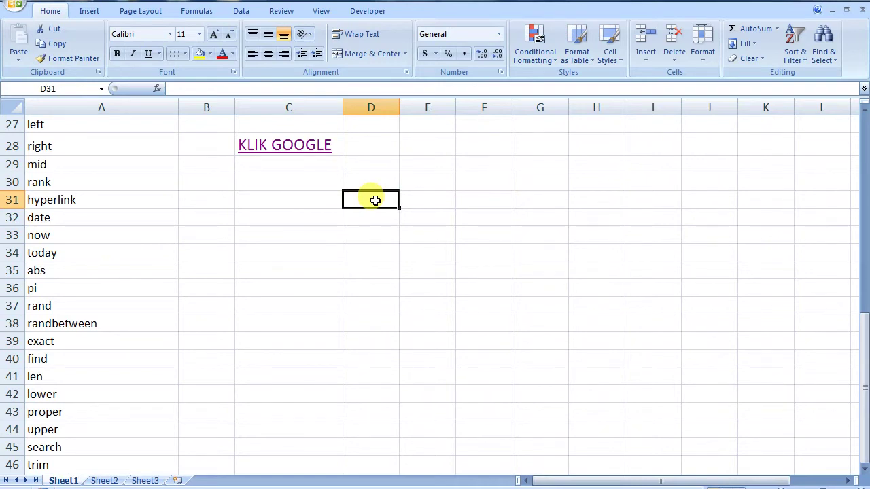
{"action": "type", "text": "=RA"}
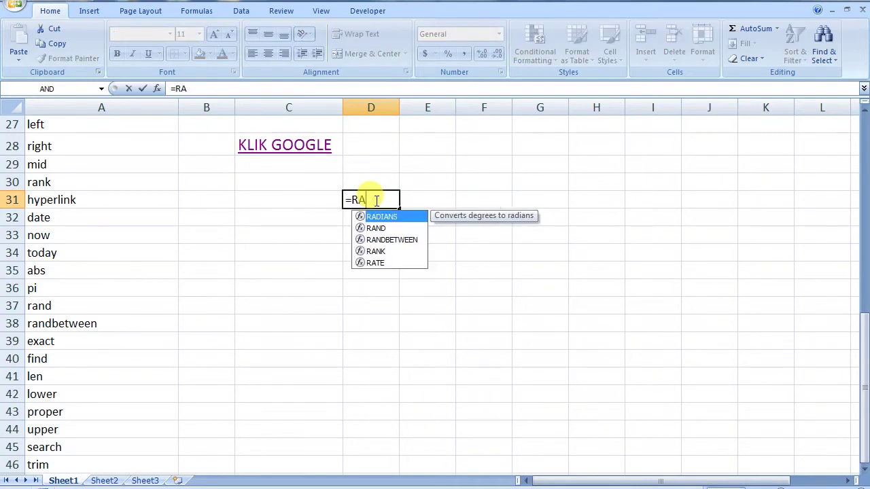
{"action": "type", "text": "ND("}
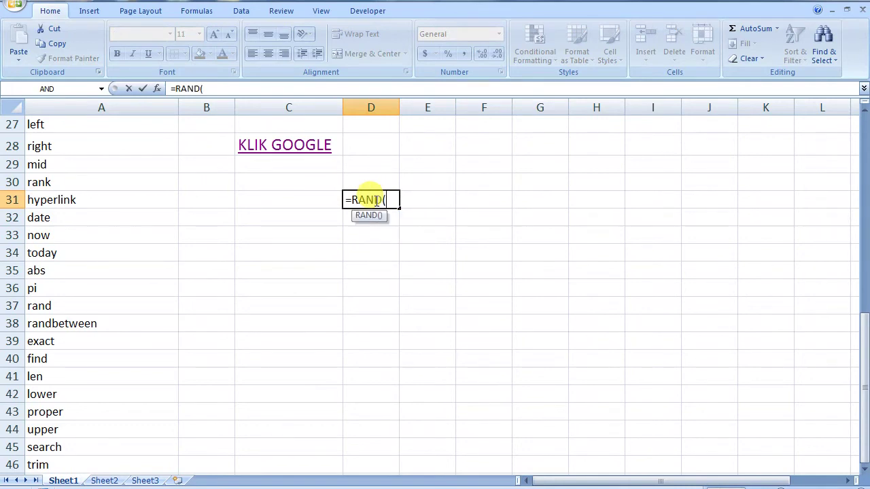
{"action": "type", "text": ")"}
{"action": "key", "text": "Return"}
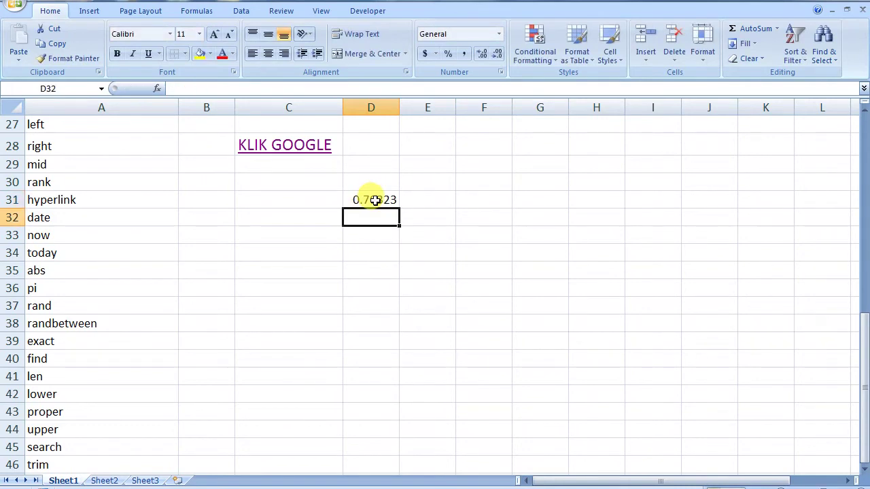
{"action": "double_click", "coordinate": [375, 200]}
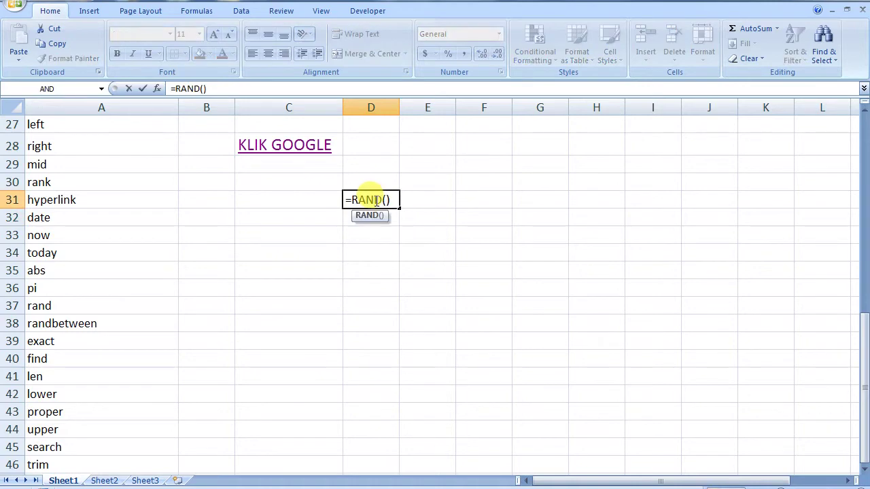
{"action": "key", "text": "Return"}
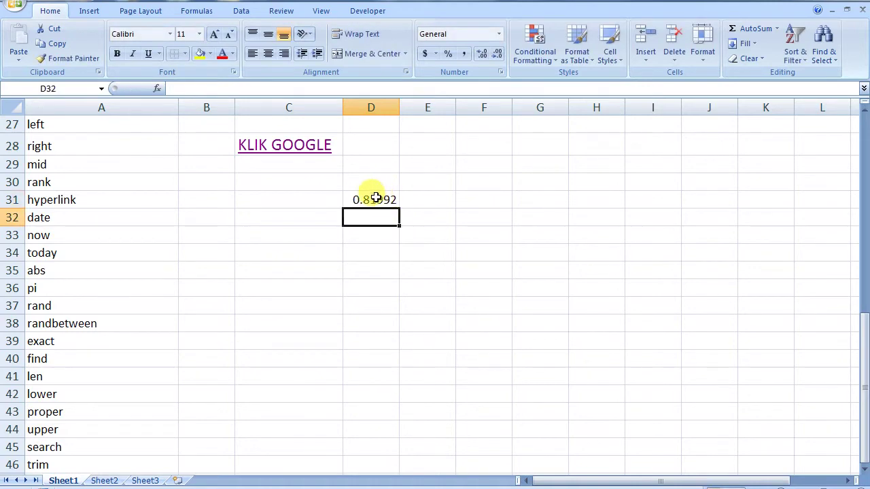
{"action": "double_click", "coordinate": [376, 199]}
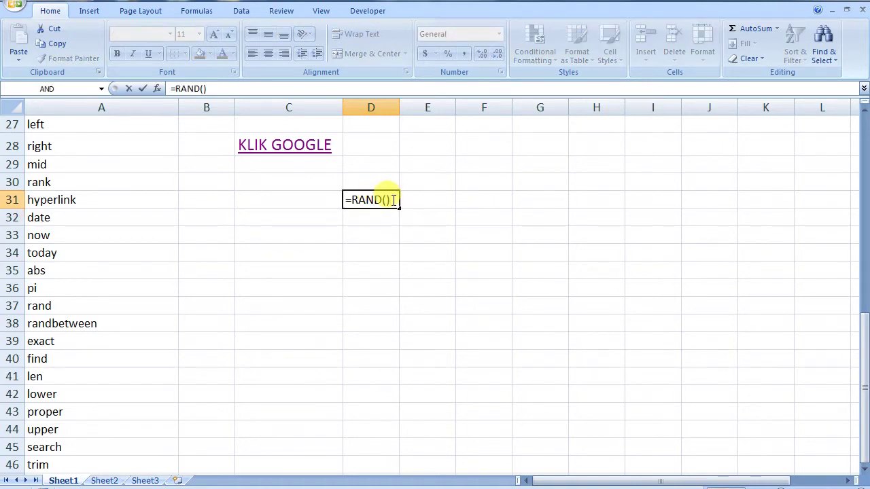
{"action": "key", "text": "Return"}
{"action": "left_click", "coordinate": [367, 200]}
{"action": "double_click", "coordinate": [397, 200]}
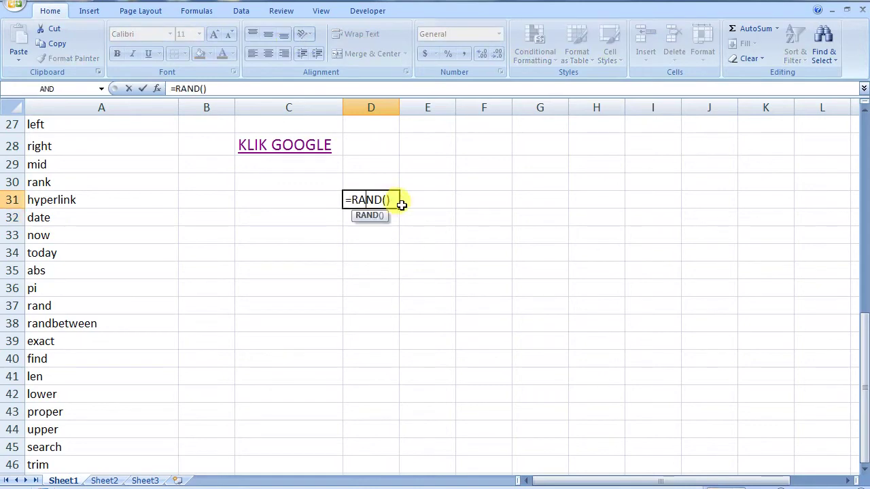
{"action": "key", "text": "Return"}
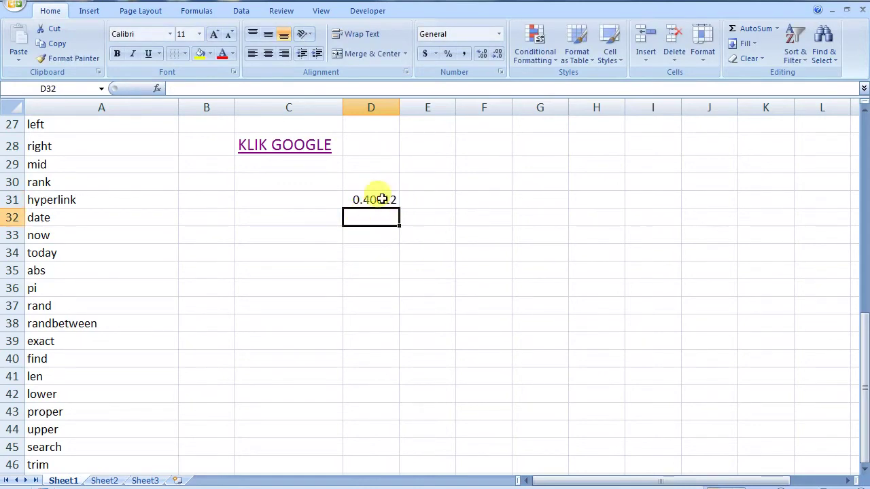
{"action": "left_click", "coordinate": [378, 197]}
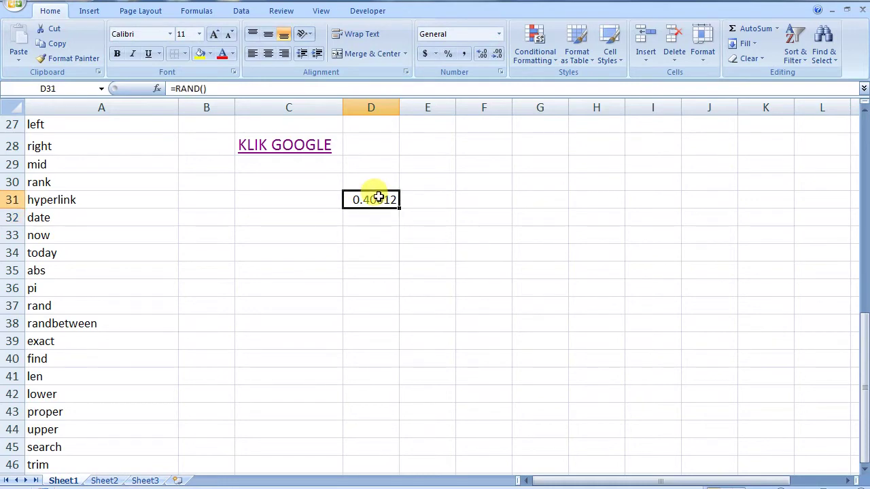
{"action": "key", "text": "Delete"}
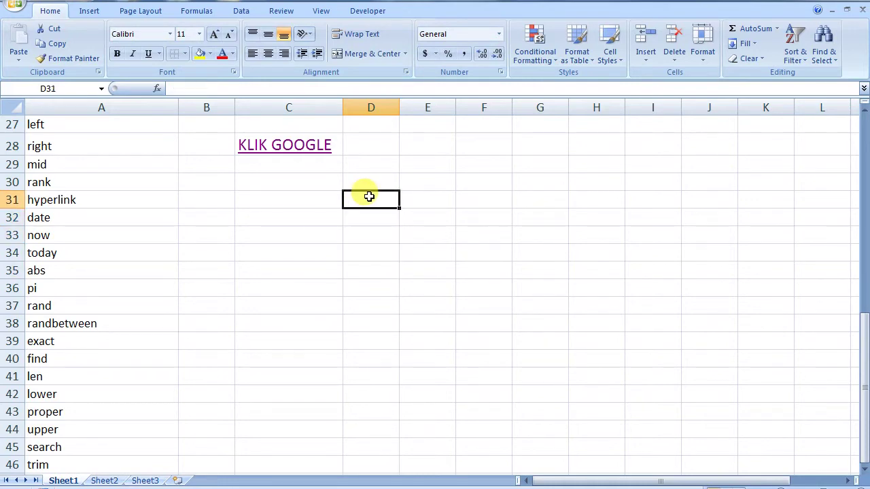
- Enter =RANDBETWEEN(1,10) in D31 to produce a random whole number
{"action": "type", "text": "=RAND"}
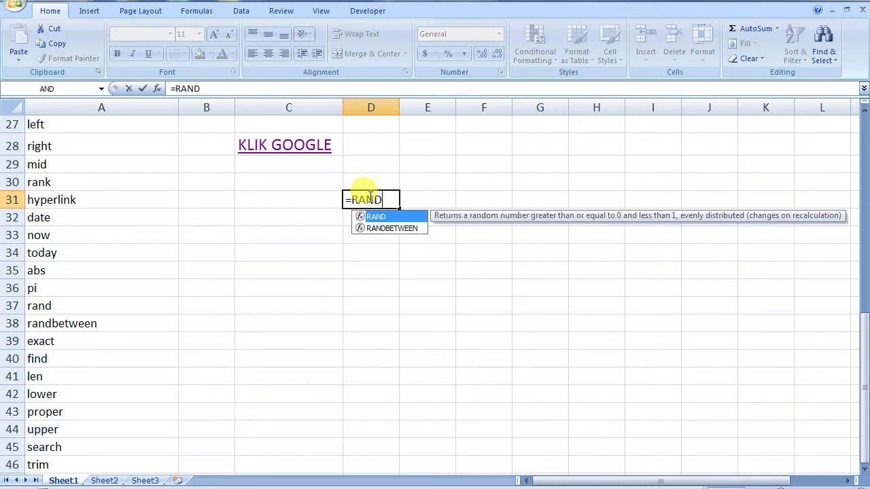
{"action": "double_click", "coordinate": [385, 229]}
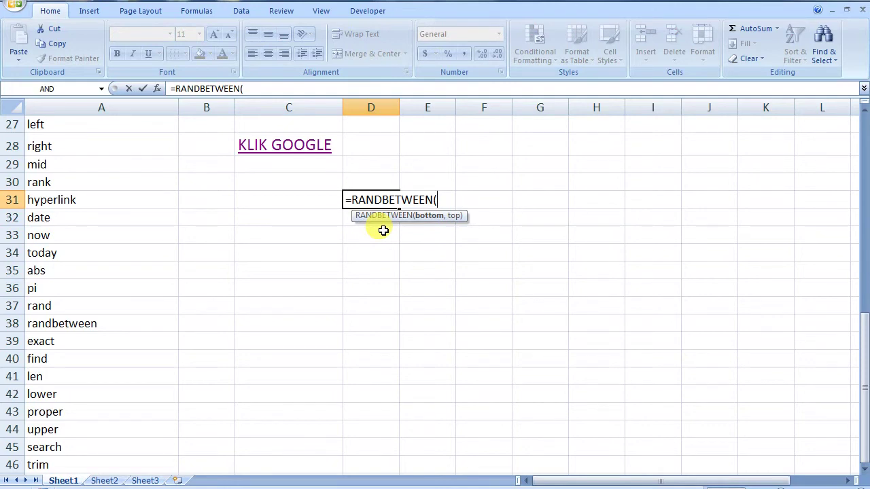
{"action": "type", "text": "1"}
{"action": "type", "text": ",10"}
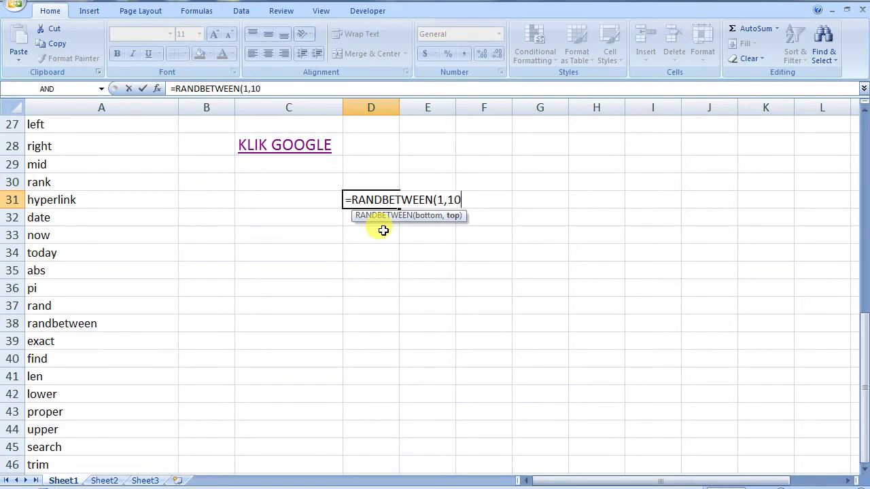
{"action": "type", "text": ")"}
{"action": "key", "text": "Return"}
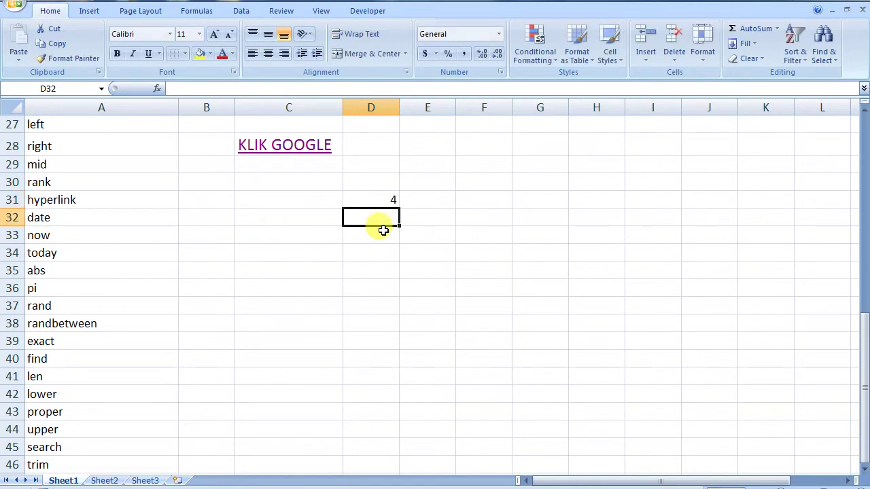
- Recalculate D31 three times for new random values, then clear the cell
{"action": "double_click", "coordinate": [375, 197]}
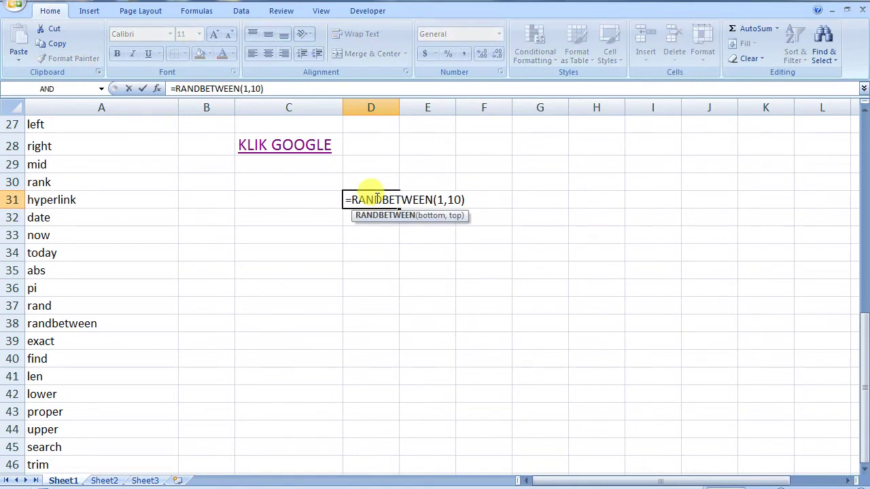
{"action": "key", "text": "Return"}
{"action": "double_click", "coordinate": [376, 197]}
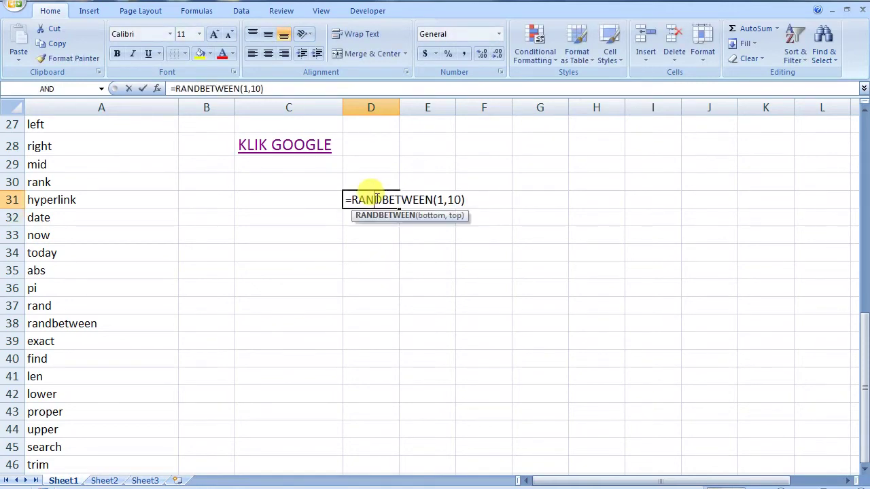
{"action": "key", "text": "Return"}
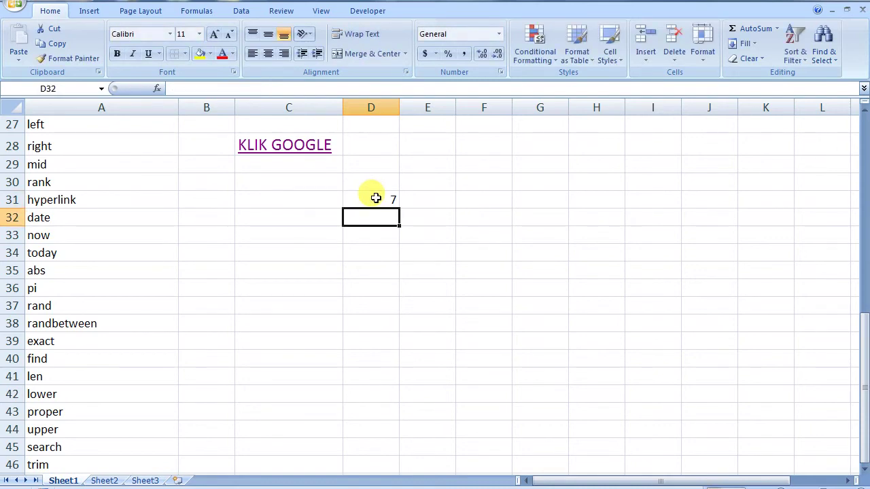
{"action": "double_click", "coordinate": [376, 197]}
{"action": "key", "text": "Return"}
{"action": "left_click", "coordinate": [381, 196]}
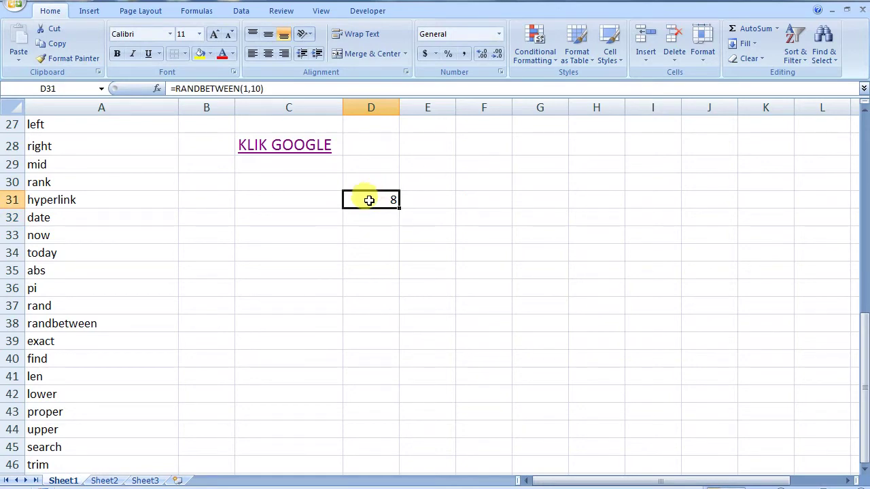
{"action": "key", "text": "Delete"}
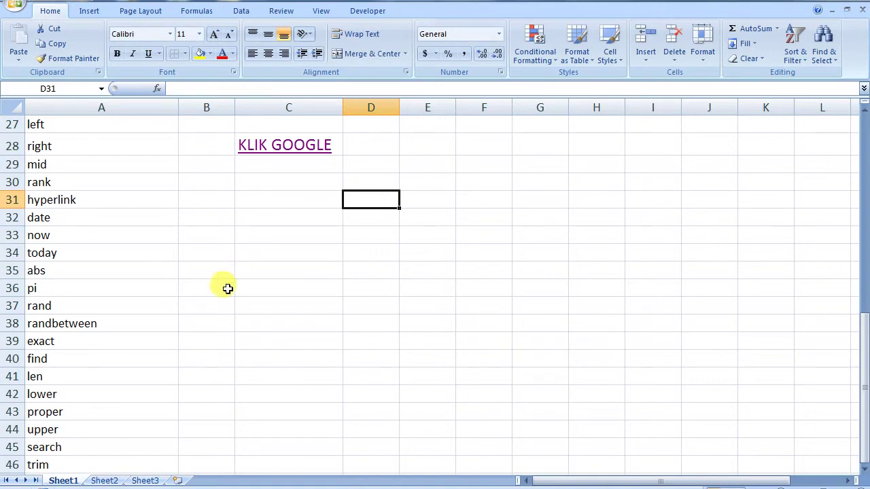
- Abandon a started EXACT formula in D39 and type 'hari' into D38
{"action": "left_click", "coordinate": [87, 341]}
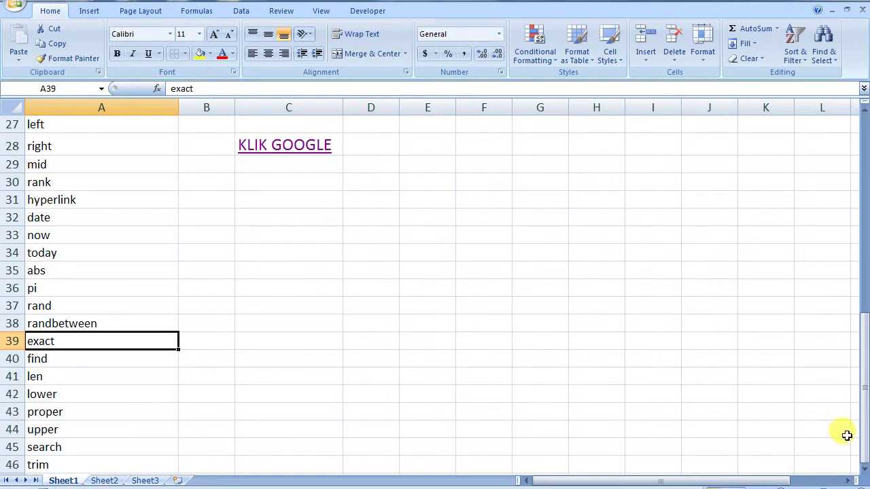
{"action": "left_click", "coordinate": [865, 476]}
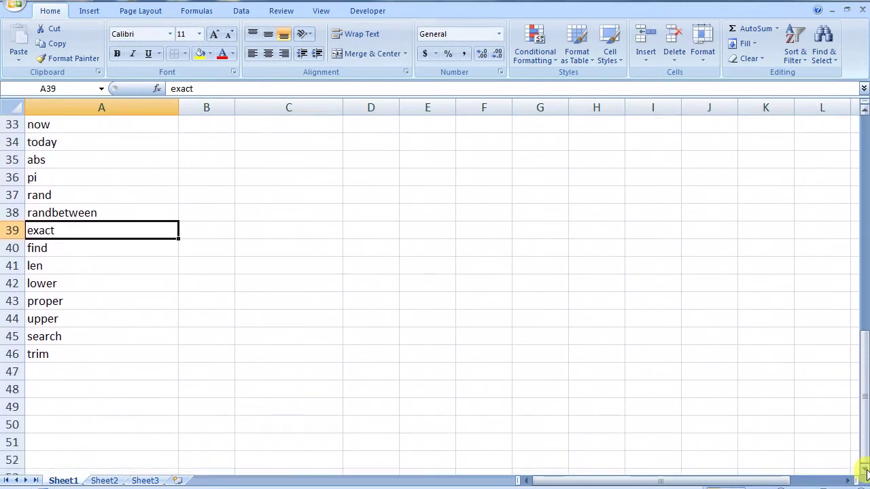
{"action": "left_click", "coordinate": [358, 214]}
{"action": "type", "text": "="}
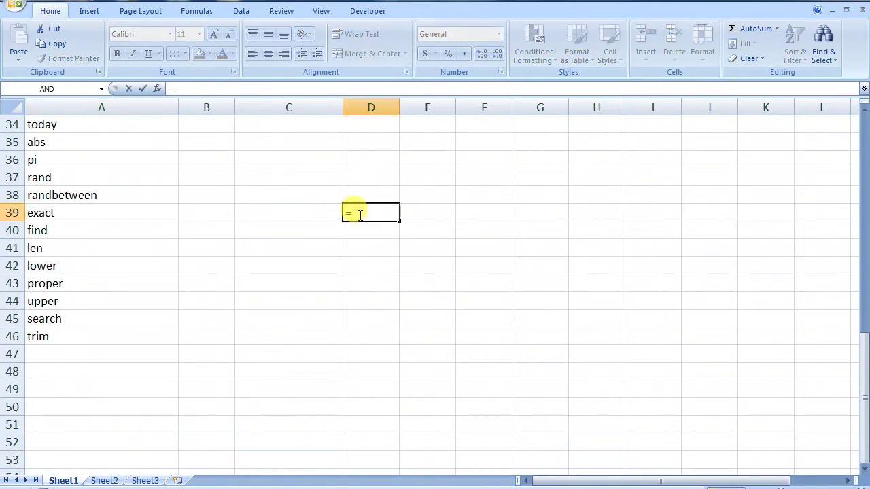
{"action": "type", "text": "EX"}
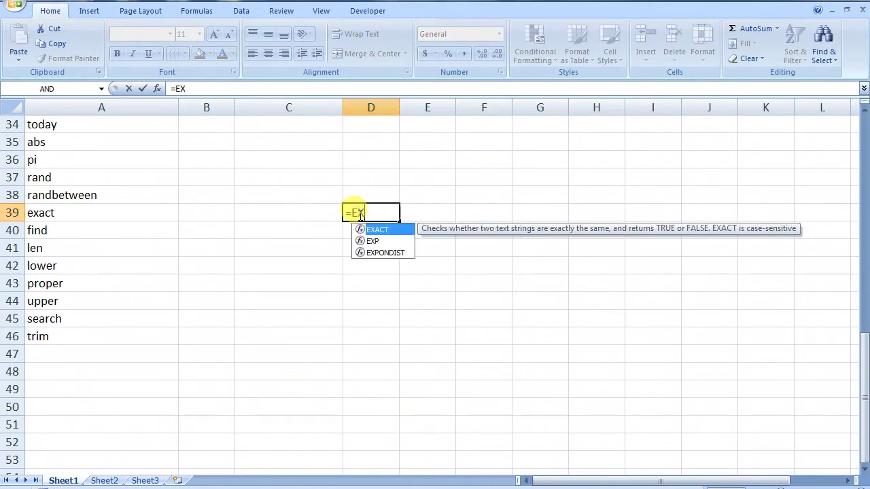
{"action": "double_click", "coordinate": [377, 230]}
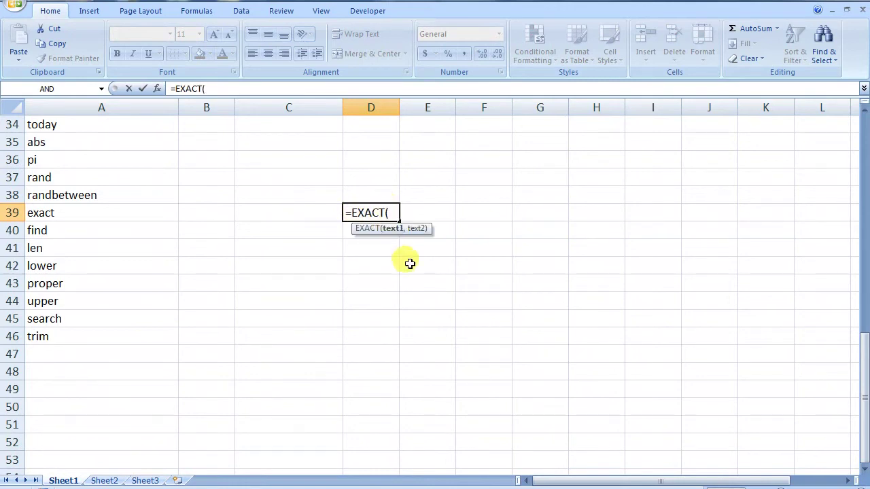
{"action": "left_click", "coordinate": [387, 246]}
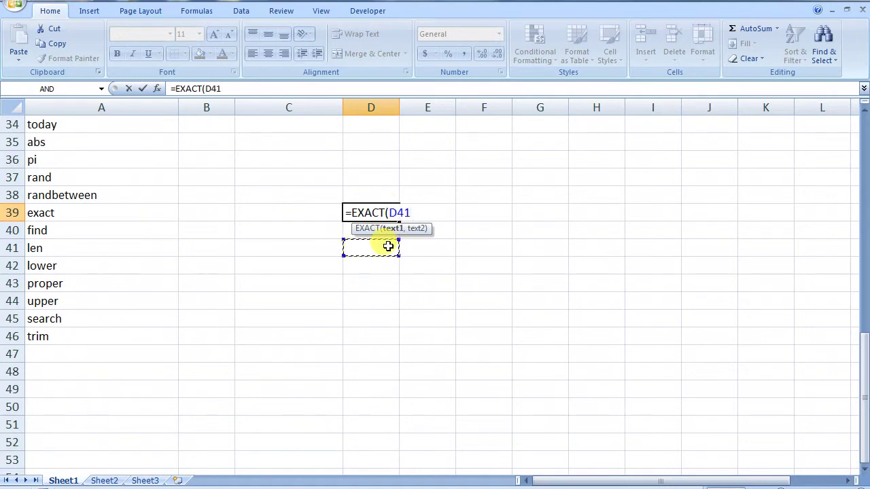
{"action": "key", "text": "Escape"}
{"action": "left_click", "coordinate": [368, 196]}
{"action": "type", "text": "hari"}
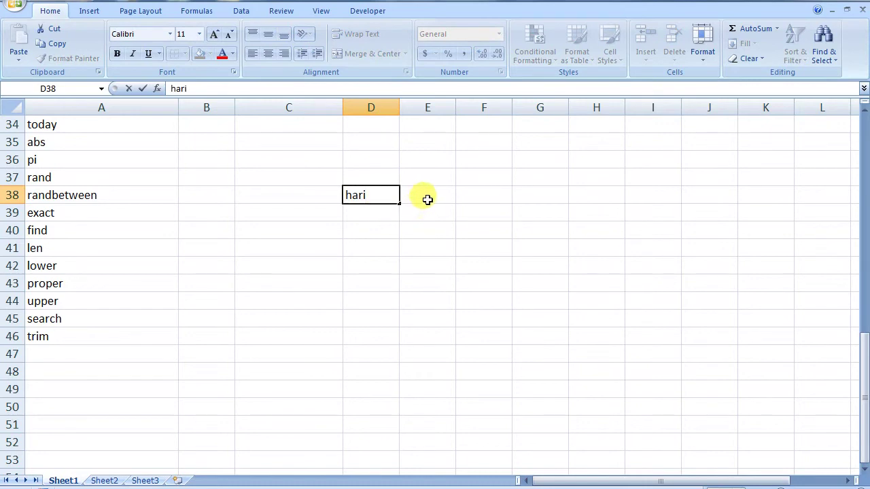
- Type 'budi' in E38 and enter =EXACT(D38,E38) in F38
{"action": "left_click", "coordinate": [428, 200]}
{"action": "type", "text": "budi"}
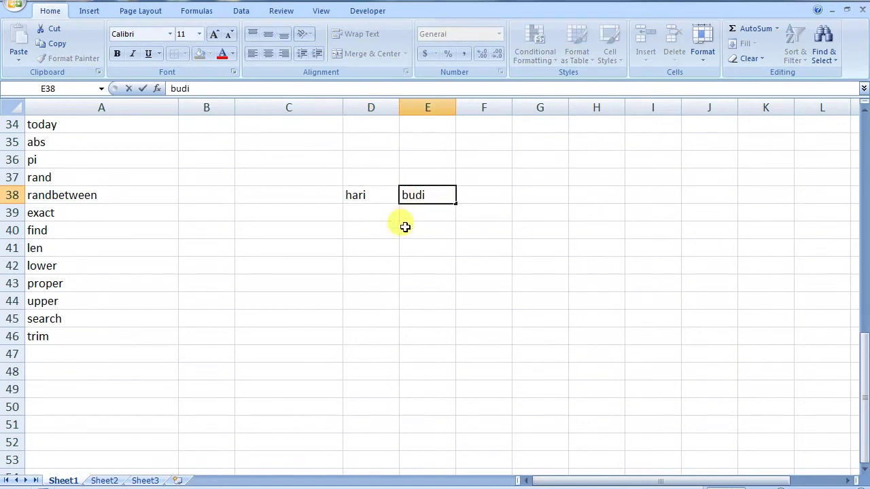
{"action": "left_click", "coordinate": [492, 197]}
{"action": "type", "text": "="}
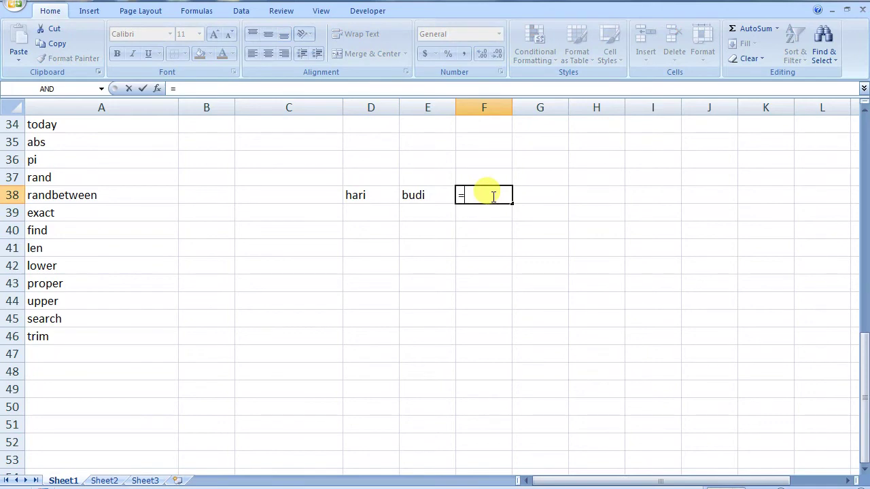
{"action": "type", "text": "EX"}
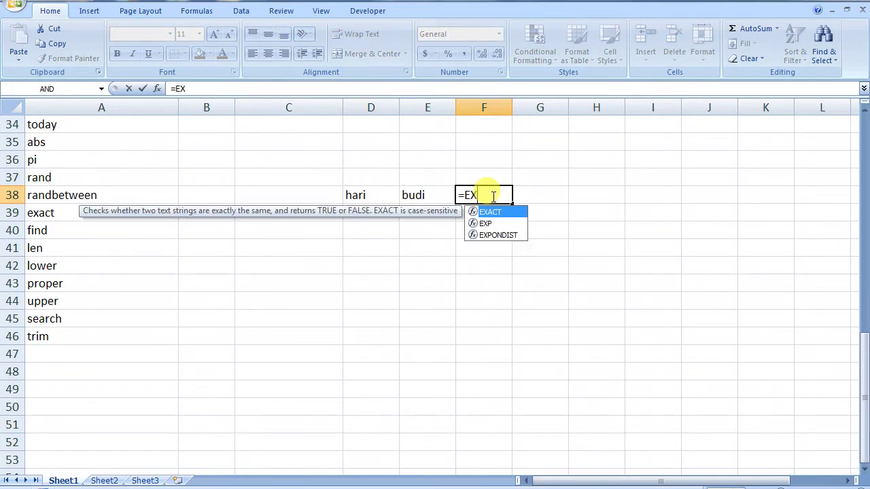
{"action": "double_click", "coordinate": [507, 214]}
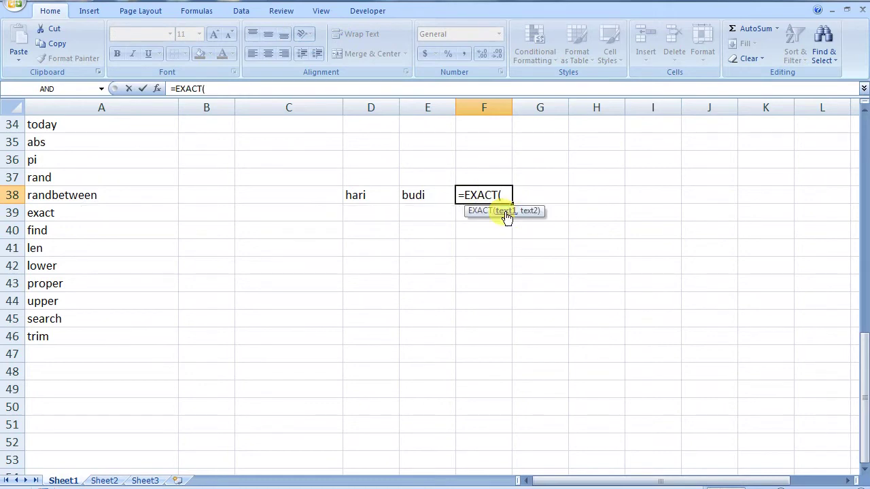
{"action": "left_click", "coordinate": [360, 198]}
{"action": "type", "text": ","}
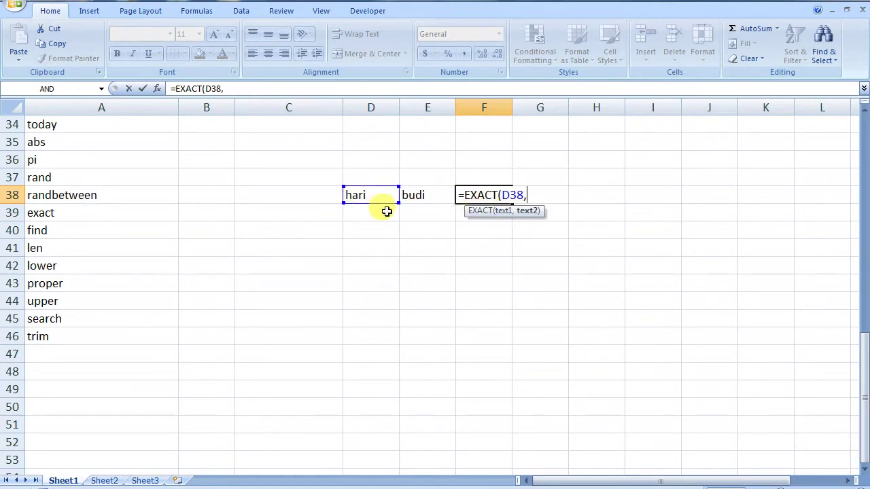
{"action": "left_click", "coordinate": [416, 196]}
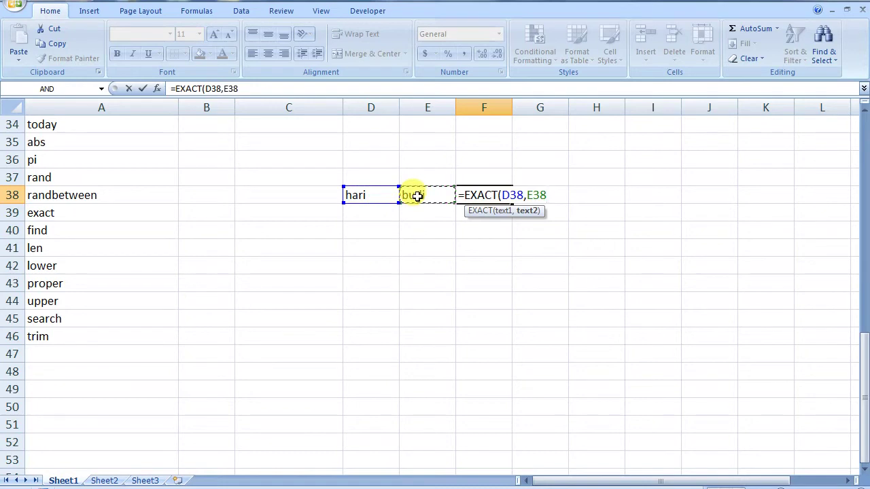
{"action": "key", "text": "Return"}
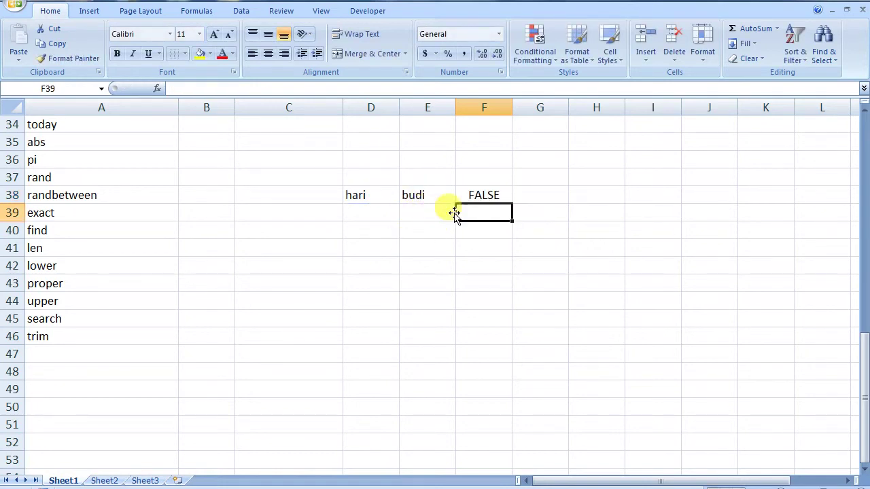
- Change E38 from 'budi' to 'hari' so F38 shows TRUE
{"action": "left_click", "coordinate": [422, 197]}
{"action": "double_click", "coordinate": [414, 196]}
{"action": "double_click", "coordinate": [413, 195]}
{"action": "type", "text": "hari"}
{"action": "key", "text": "Return"}
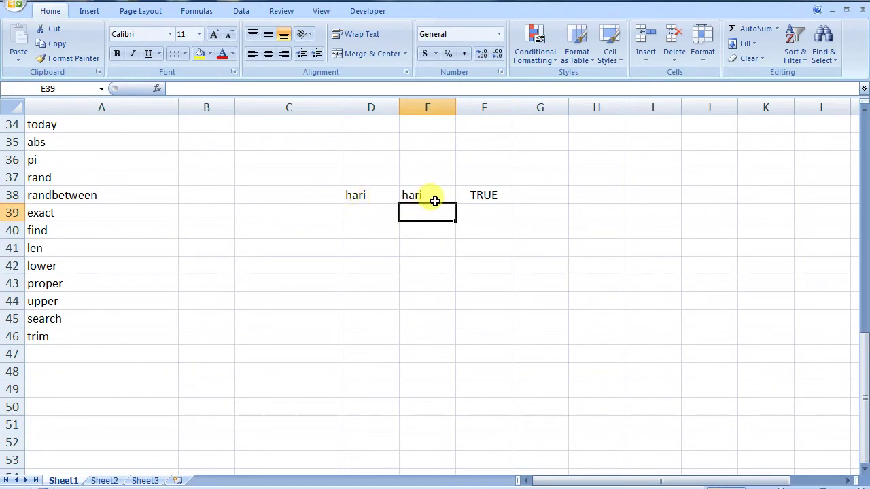
- Clear D38:F38 and type 'disini saya sedang merekam video tutorial' into D38
{"action": "left_click_drag", "start_coordinate": [354, 195], "coordinate": [490, 196]}
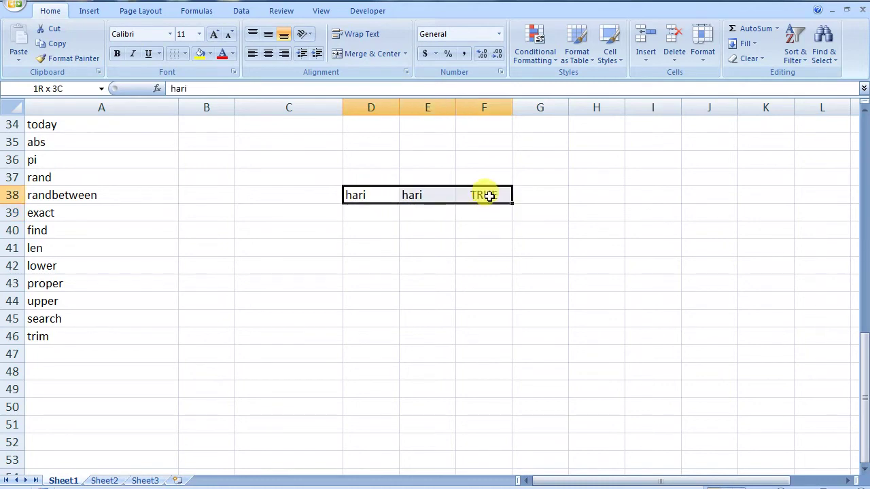
{"action": "key", "text": "Delete"}
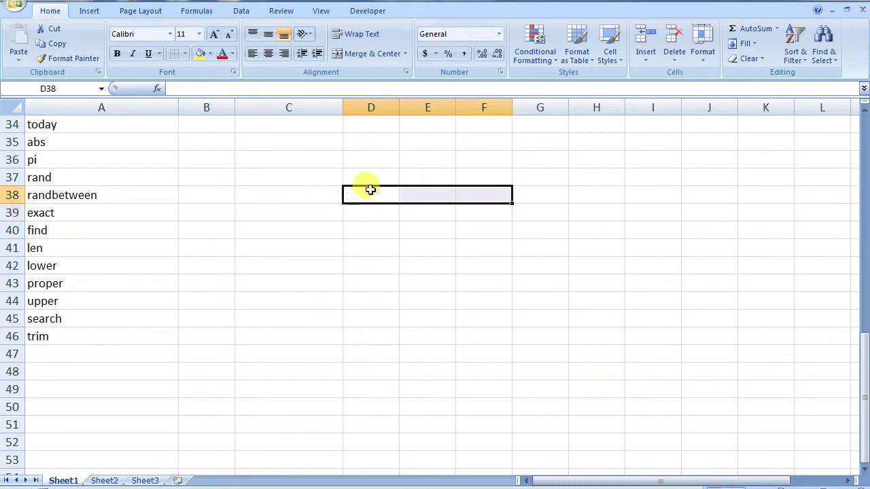
{"action": "left_click", "coordinate": [370, 190]}
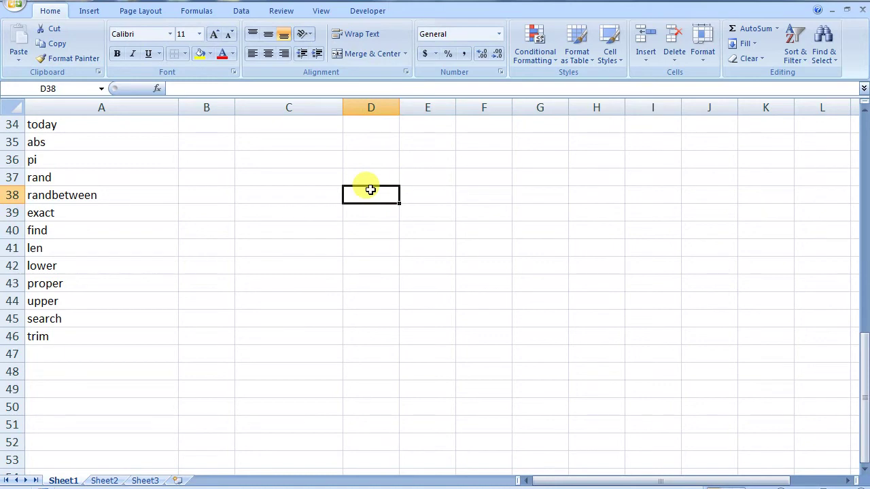
{"action": "type", "text": "dis"}
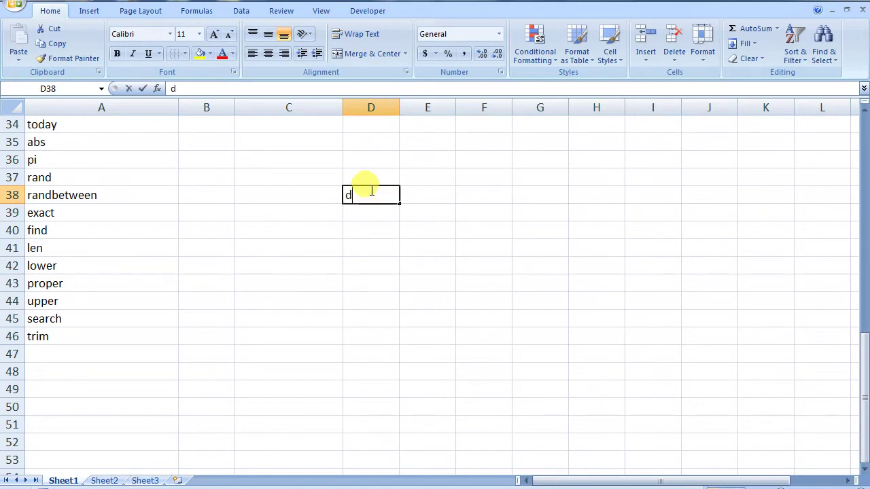
{"action": "key", "text": "BackSpace"}
{"action": "key", "text": "BackSpace"}
{"action": "type", "text": "isini"}
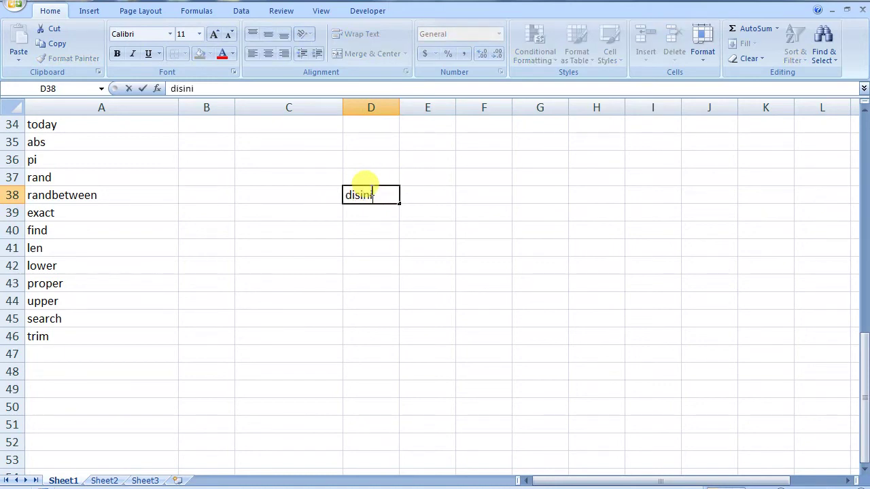
{"action": "type", "text": " saya sedang"}
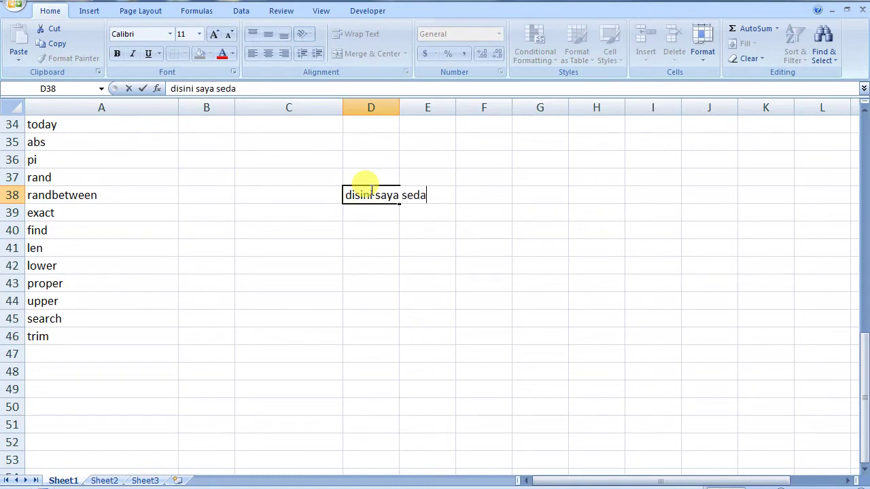
{"action": "key", "text": "BackSpace"}
{"action": "type", "text": "ng merekan"}
{"action": "key", "text": "BackSpace"}
{"action": "type", "text": "m video "}
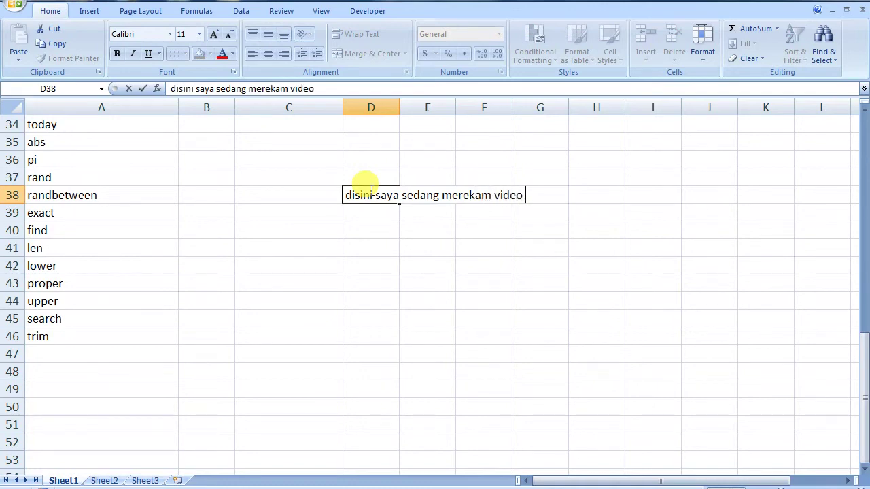
{"action": "type", "text": "tutorial"}
{"action": "key", "text": "Return"}
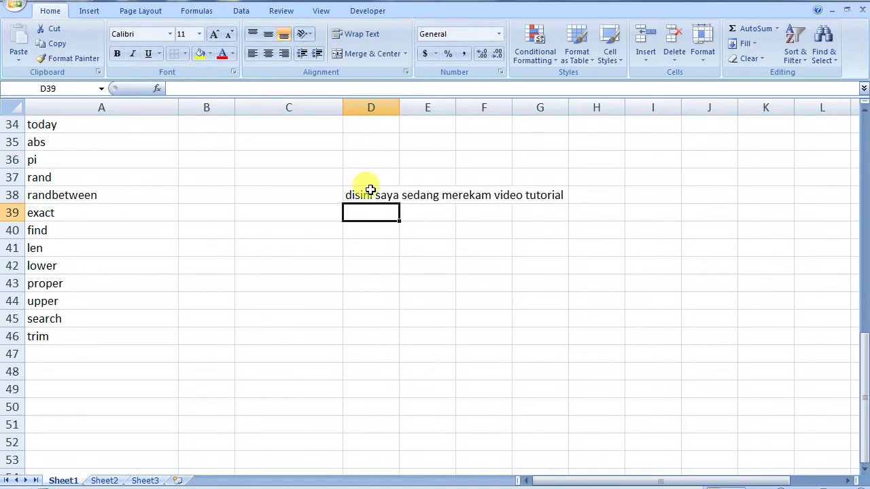
{"action": "key", "text": "Return"}
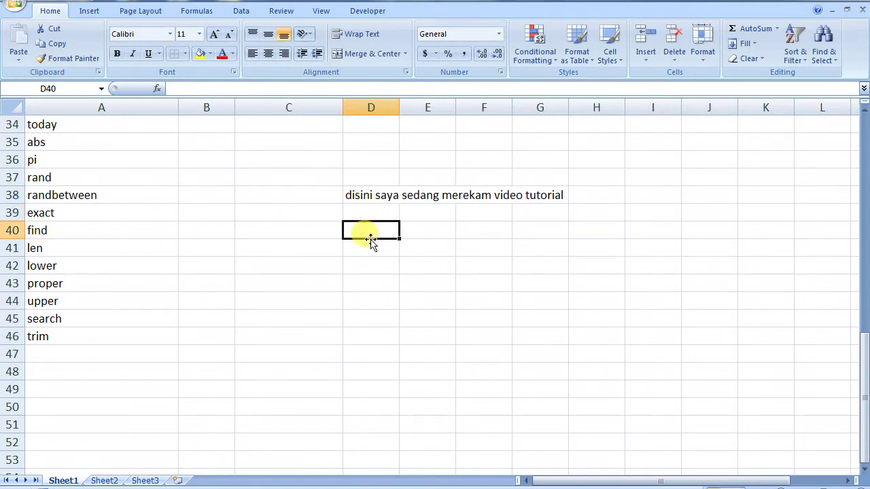
- Enter =FIND(saya,D38) in D40, which returns a #NAME? error
{"action": "type", "text": "="}
{"action": "type", "text": "find"}
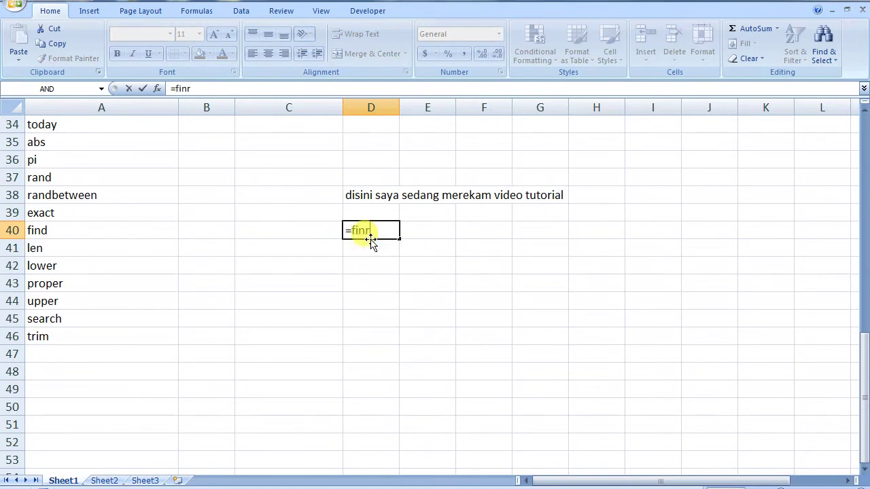
{"action": "type", "text": "("}
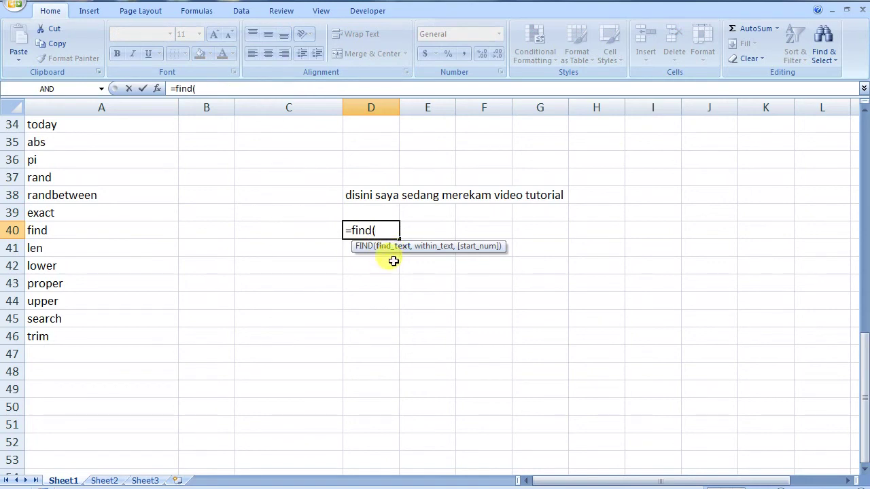
{"action": "type", "text": "saya,"}
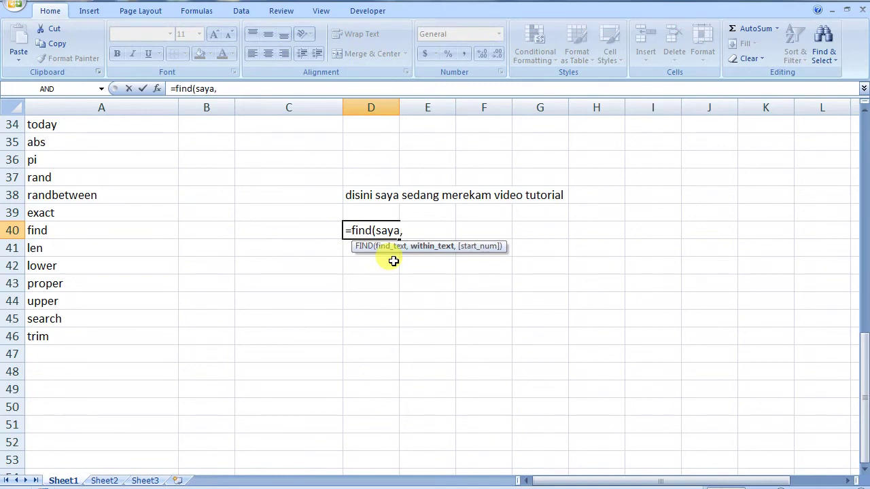
{"action": "left_click", "coordinate": [374, 195]}
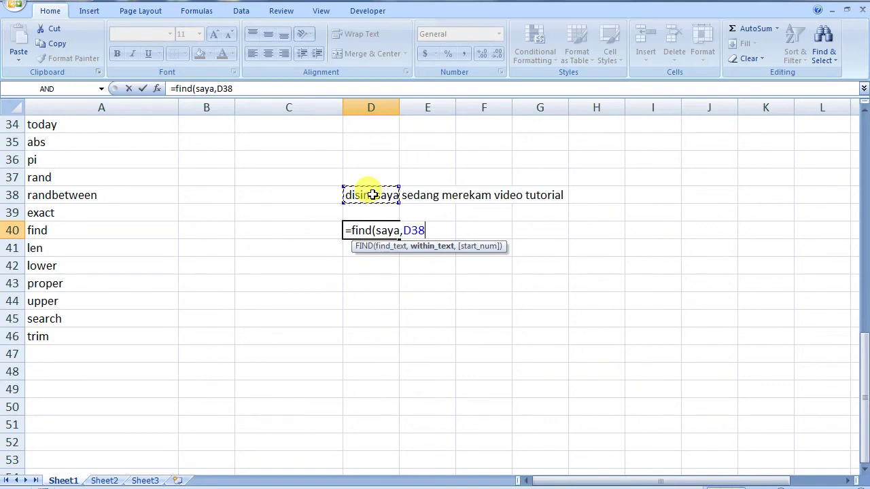
{"action": "type", "text": ")"}
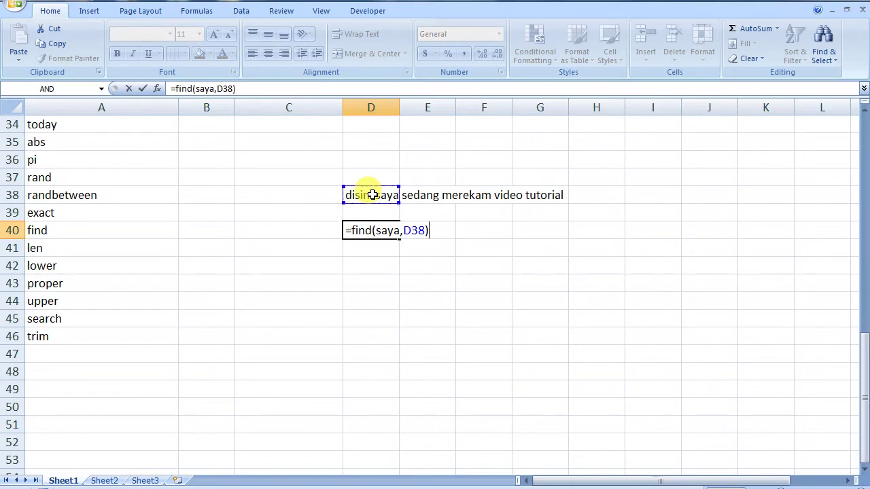
{"action": "key", "text": "Return"}
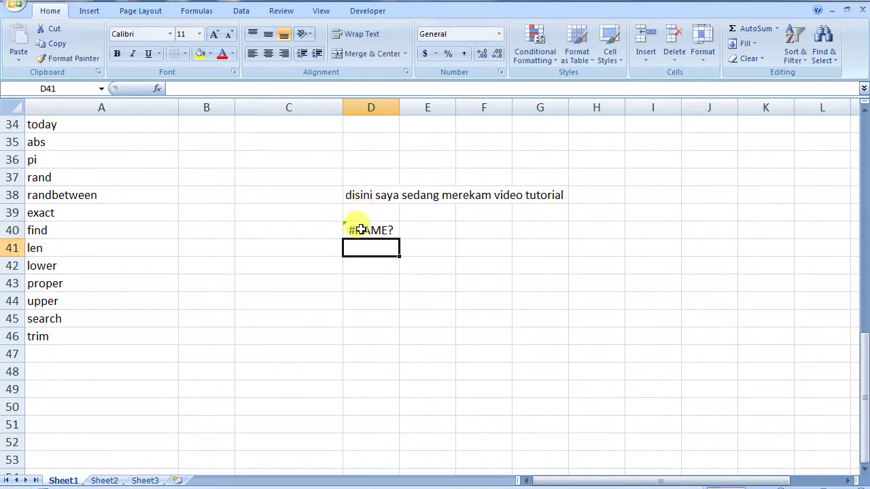
- Put quotes around saya in D40's FIND formula so it returns 8
{"action": "double_click", "coordinate": [357, 230]}
{"action": "left_click", "coordinate": [383, 231]}
{"action": "type", "text": "\""}
{"action": "key", "text": "Right"}
{"action": "key", "text": "Right"}
{"action": "key", "text": "Right"}
{"action": "key", "text": "Right"}
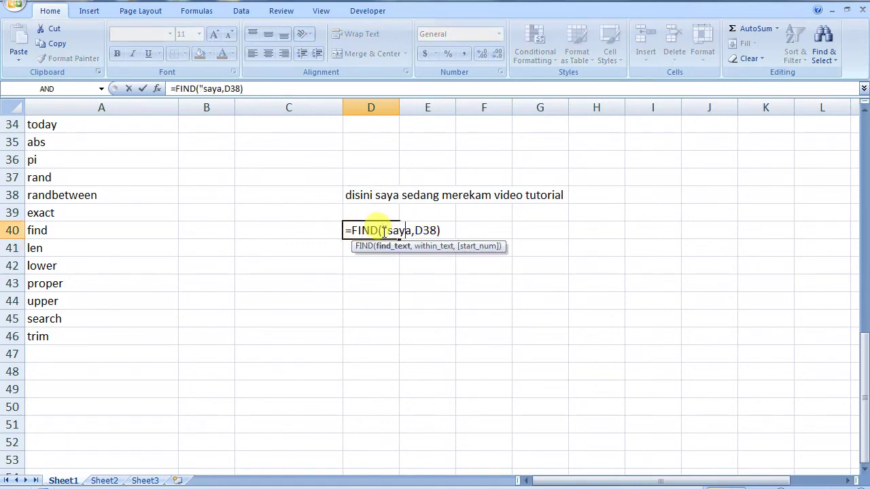
{"action": "type", "text": "\""}
{"action": "key", "text": "Return"}
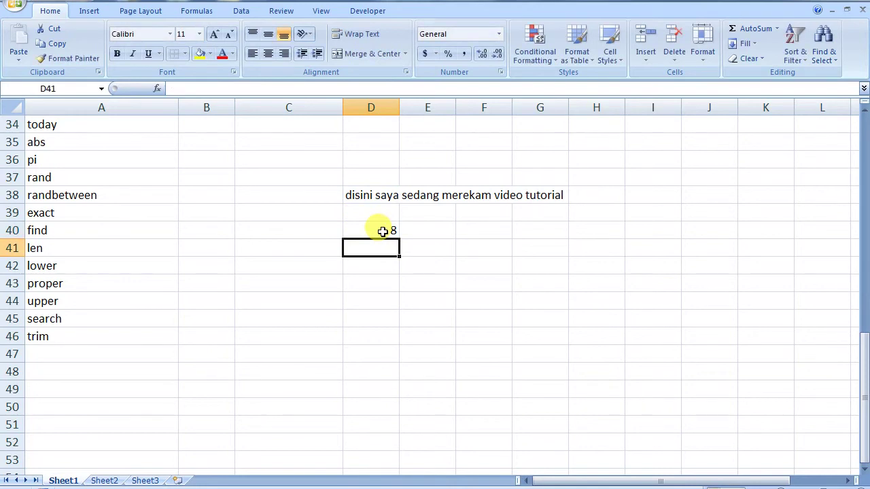
- Confirm D40's FIND result of 8 and look through the D38 sentence without changing it
{"action": "double_click", "coordinate": [371, 228]}
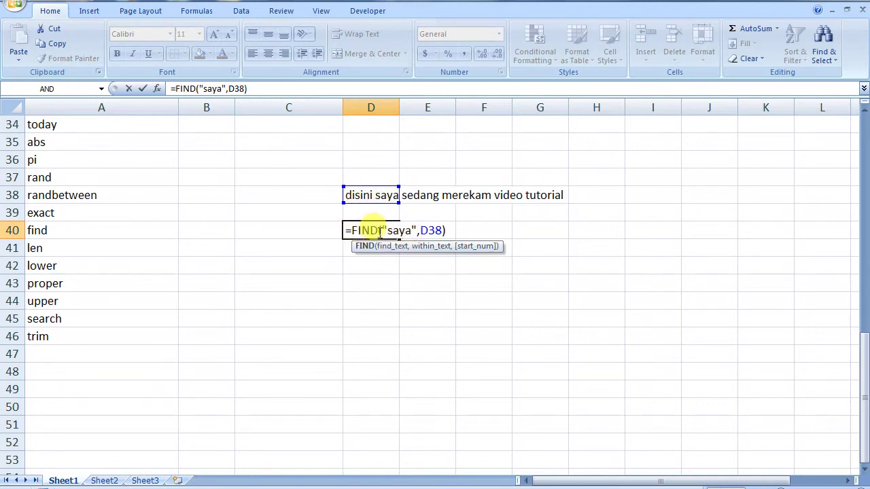
{"action": "key", "text": "Return"}
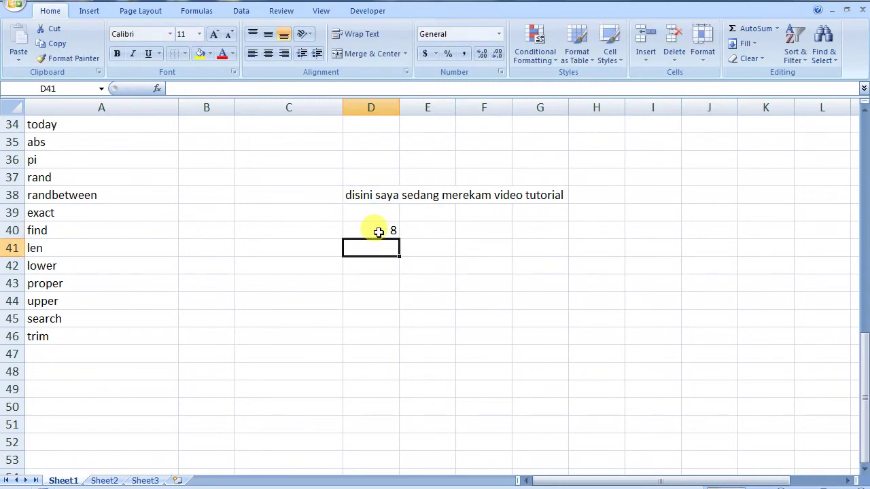
{"action": "left_click", "coordinate": [387, 231]}
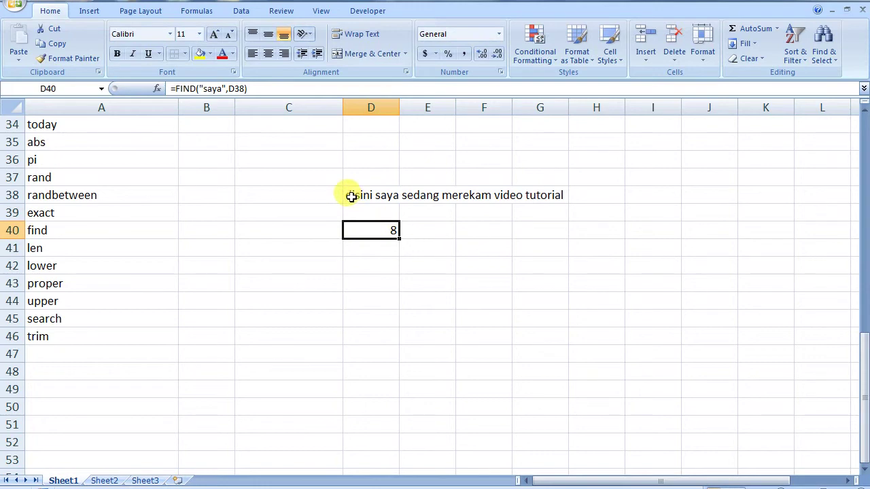
{"action": "left_click", "coordinate": [351, 197]}
{"action": "double_click", "coordinate": [351, 197]}
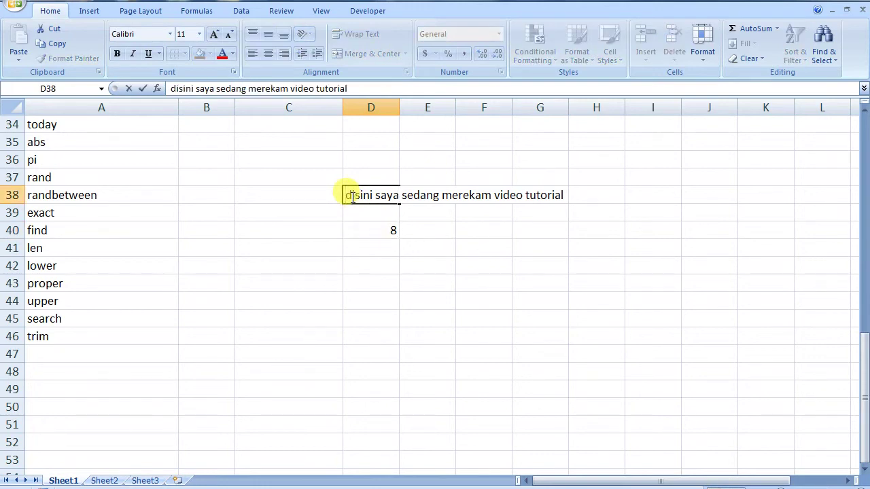
{"action": "key", "text": "Right"}
{"action": "key", "text": "Right"}
{"action": "key", "text": "Right"}
{"action": "key", "text": "Right"}
{"action": "key", "text": "Right"}
{"action": "key", "text": "Right"}
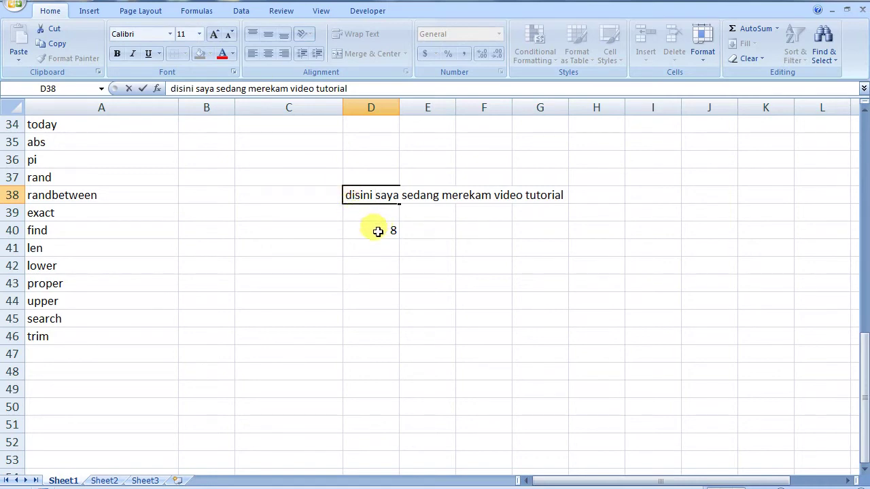
{"action": "key", "text": "Escape"}
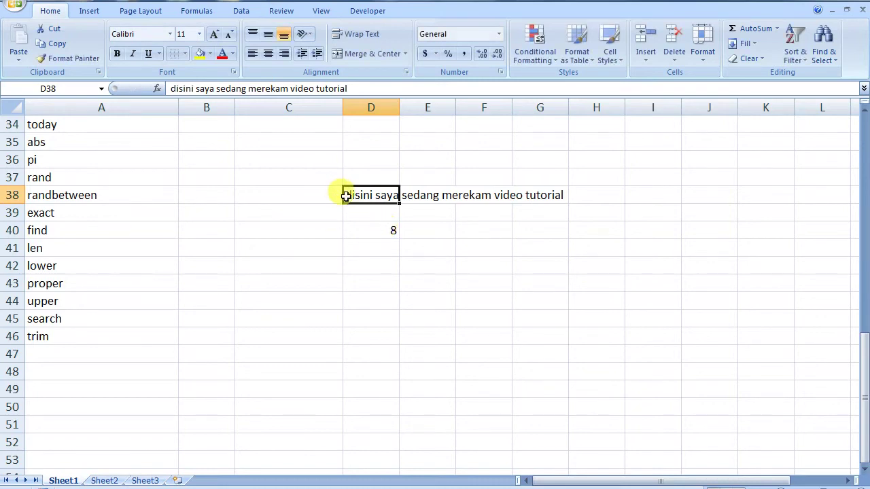
- Append a second 'saya' to the end of the D38 sentence and recheck D40
{"action": "double_click", "coordinate": [364, 196]}
{"action": "left_click", "coordinate": [568, 196]}
{"action": "type", "text": "saya"}
{"action": "key", "text": "Return"}
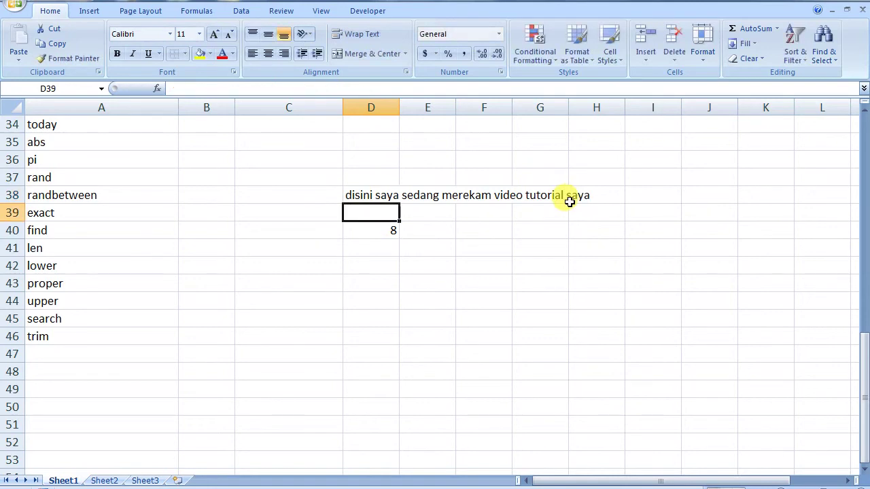
{"action": "left_click", "coordinate": [370, 232]}
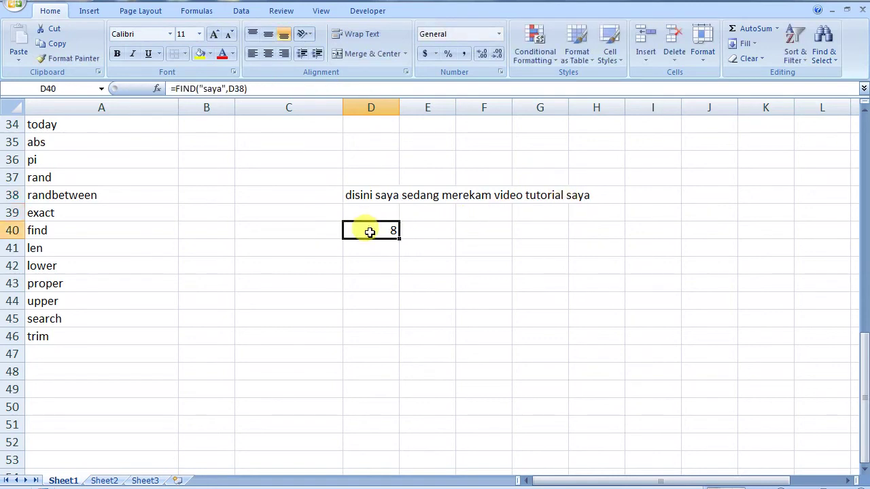
{"action": "double_click", "coordinate": [369, 232]}
- Add a start position of 1 to D40's FIND formula, which still returns 8
{"action": "left_click", "coordinate": [442, 231]}
{"action": "key", "text": "Return"}
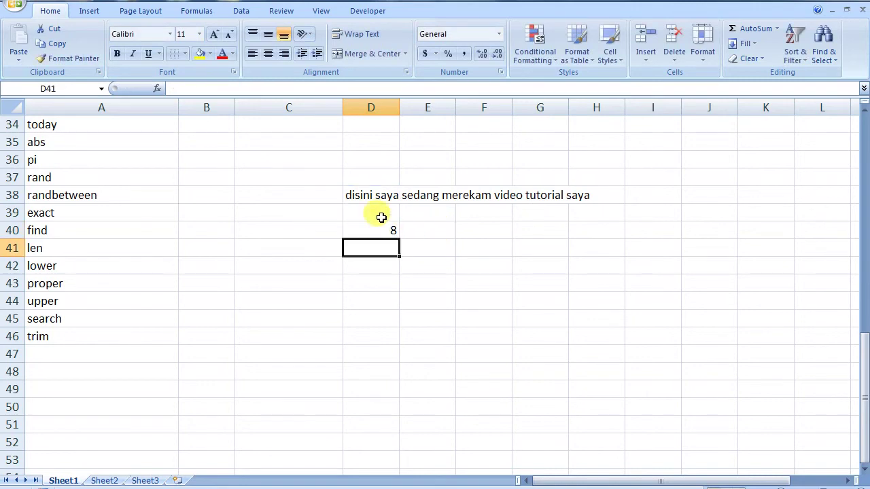
{"action": "double_click", "coordinate": [384, 234]}
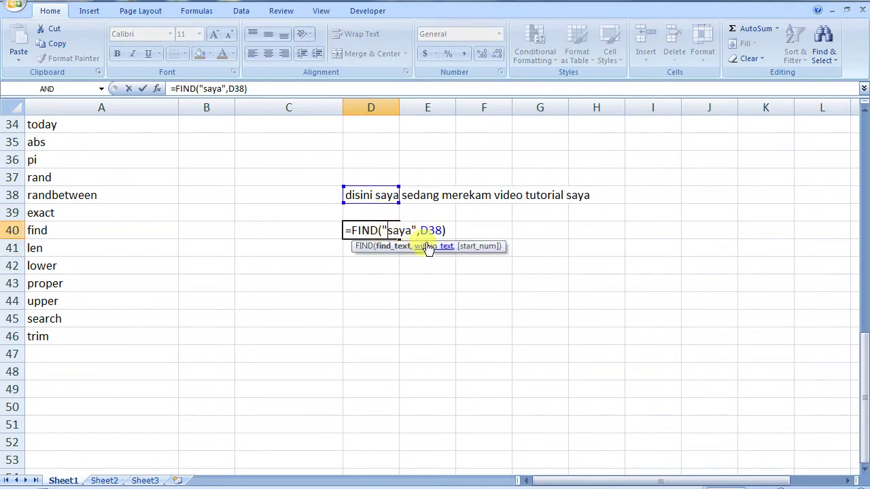
{"action": "left_click", "coordinate": [442, 231]}
{"action": "type", "text": ","}
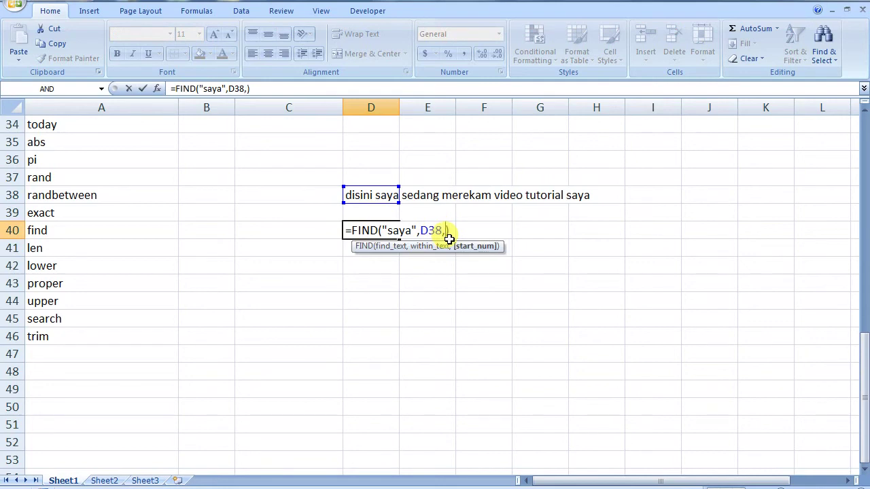
{"action": "type", "text": "1"}
{"action": "key", "text": "Return"}
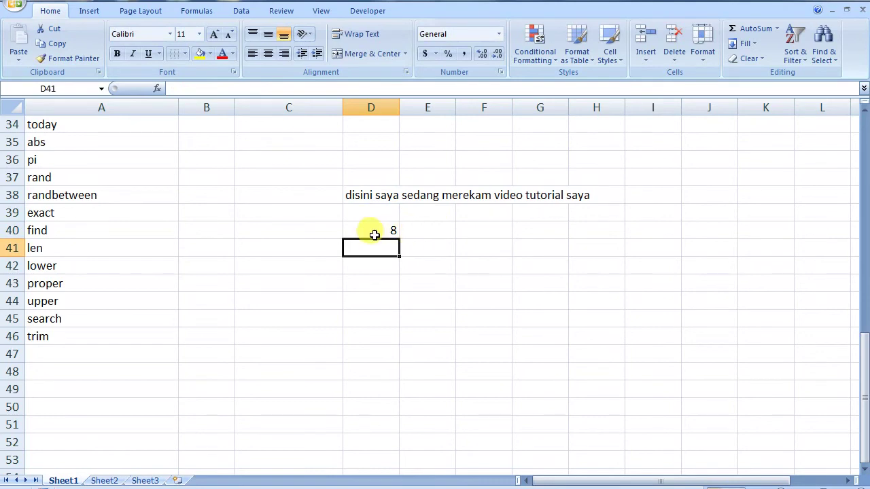
{"action": "double_click", "coordinate": [375, 231]}
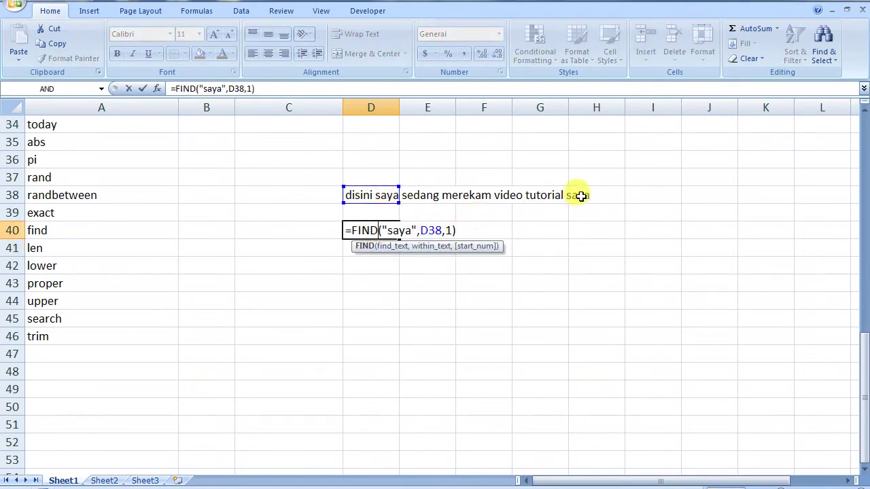
{"action": "key", "text": "Escape"}
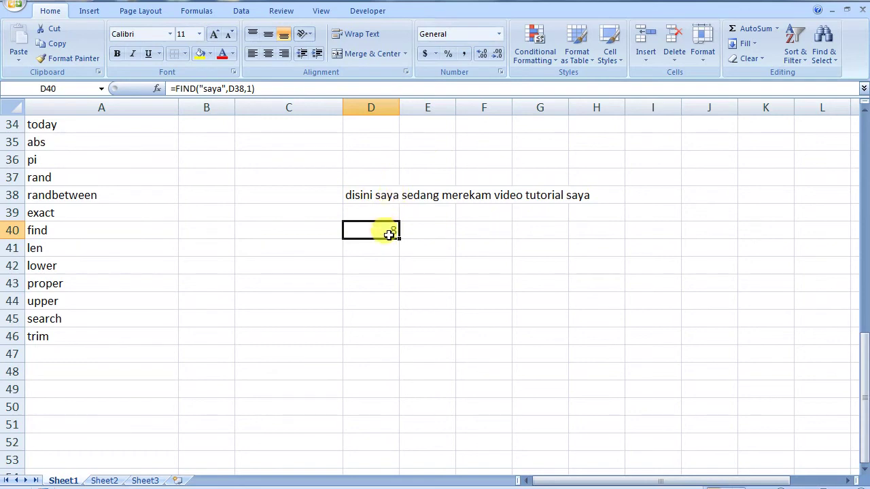
- Change the FIND start position to 10 so D40 returns 43
{"action": "double_click", "coordinate": [388, 234]}
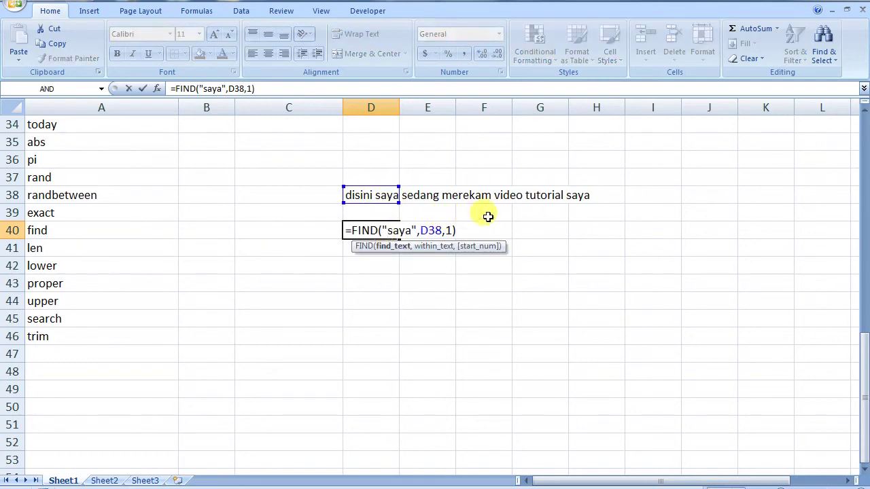
{"action": "left_click", "coordinate": [452, 232]}
{"action": "key", "text": "BackSpace"}
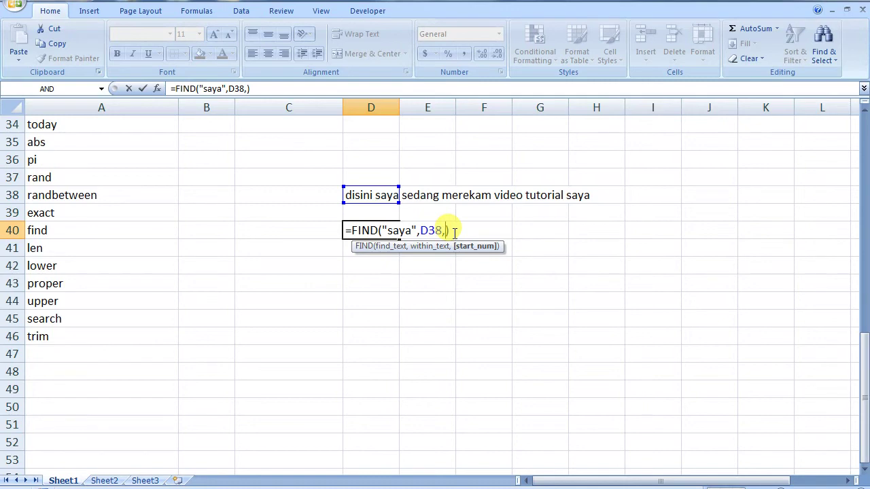
{"action": "type", "text": "10"}
{"action": "key", "text": "Return"}
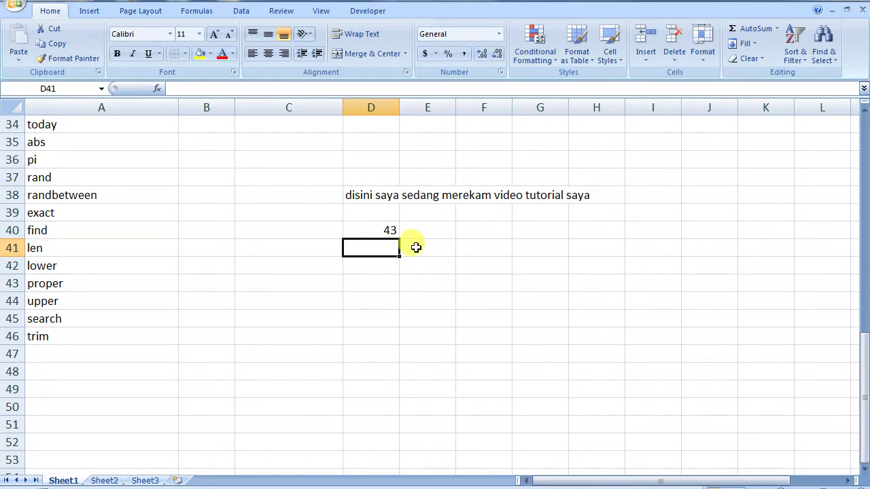
{"action": "left_click", "coordinate": [387, 230]}
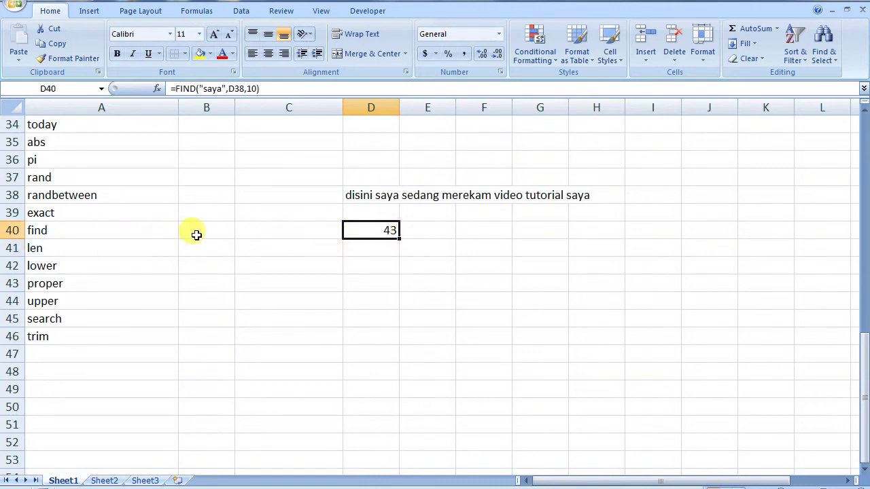
- Enter =LEN(D38) in D40 to count the sentence's 46 characters
{"action": "type", "text": "=len"}
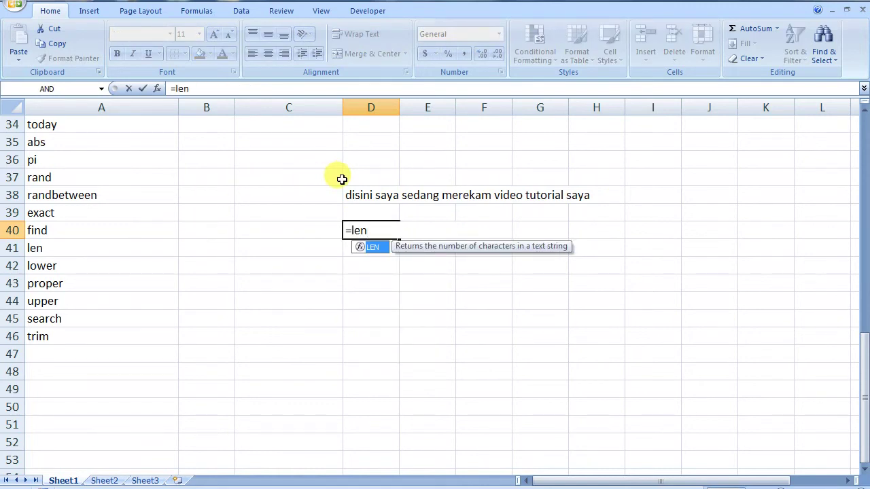
{"action": "type", "text": "("}
{"action": "left_click", "coordinate": [364, 198]}
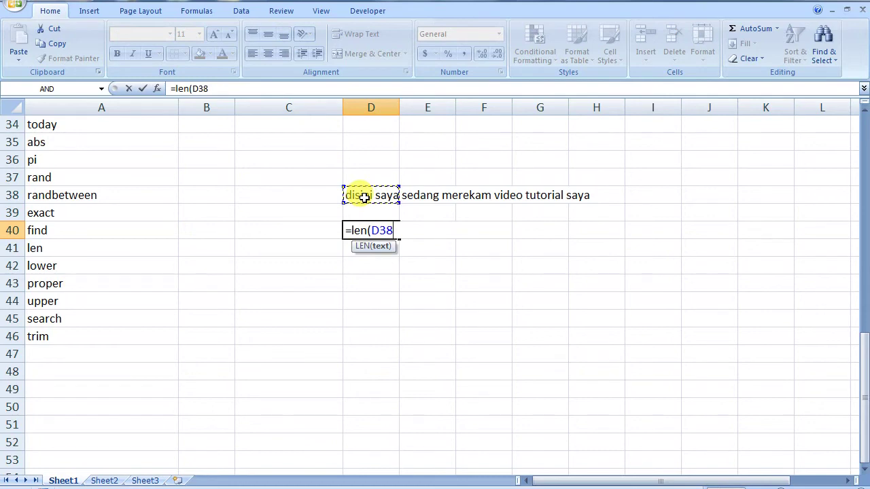
{"action": "key", "text": "Return"}
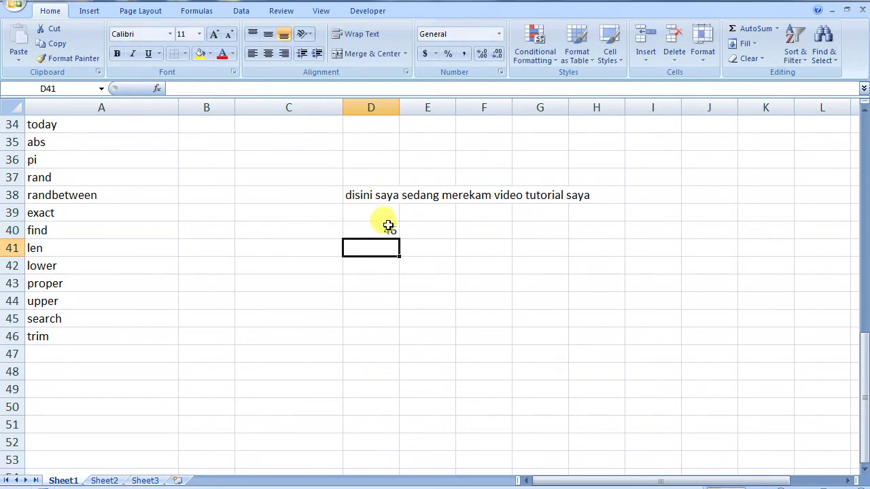
{"action": "left_click", "coordinate": [388, 231]}
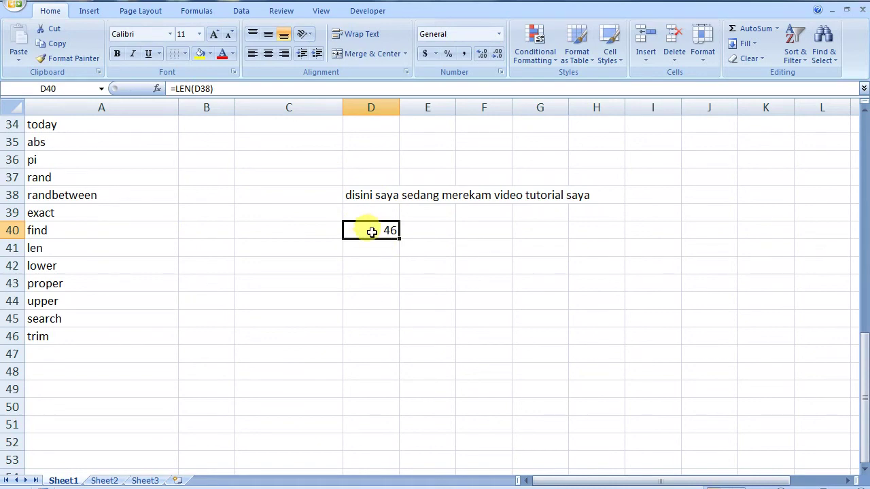
{"action": "double_click", "coordinate": [370, 230]}
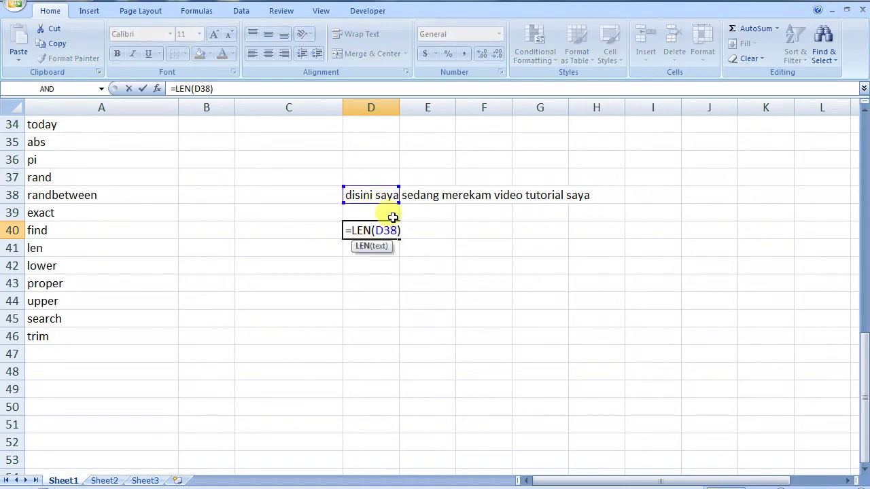
{"action": "key", "text": "Escape"}
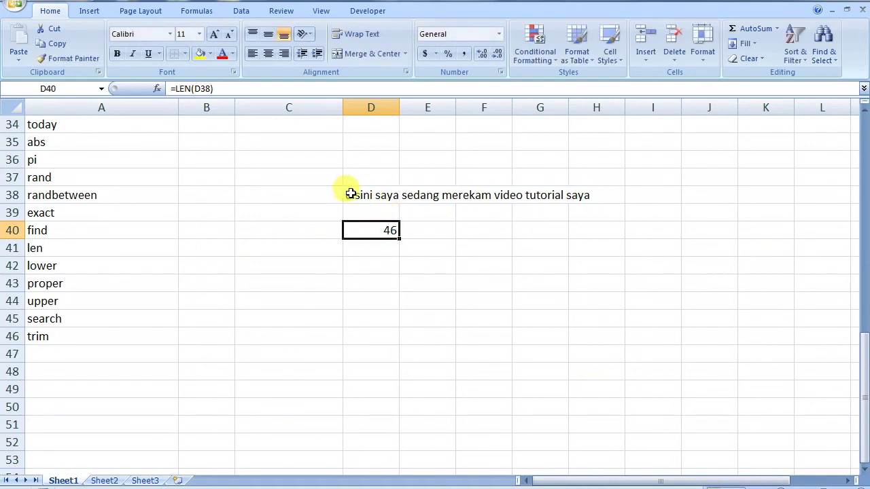
- Capitalise the D, K and T in the D38 sentence (Disini, mereKam, tuTorial)
{"action": "left_click", "coordinate": [350, 192]}
{"action": "double_click", "coordinate": [352, 192]}
{"action": "left_click_drag", "start_coordinate": [351, 194], "coordinate": [346, 193]}
{"action": "type", "text": "D"}
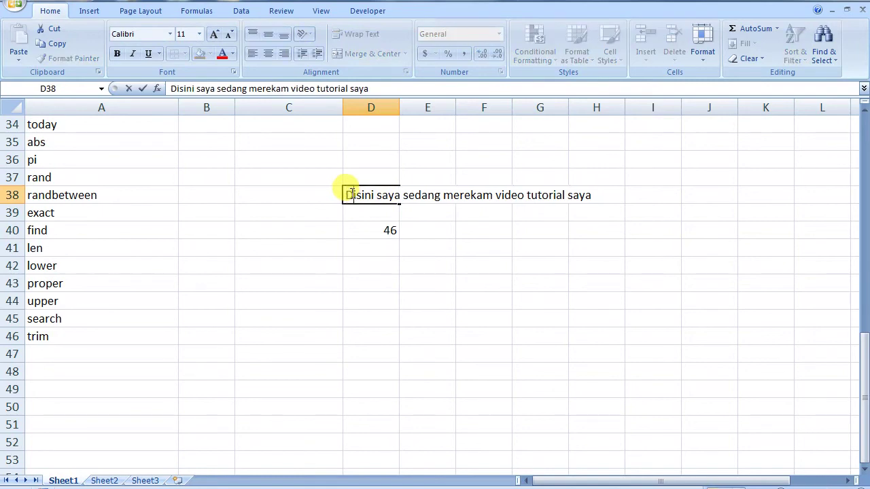
{"action": "left_click_drag", "start_coordinate": [477, 197], "coordinate": [471, 197]}
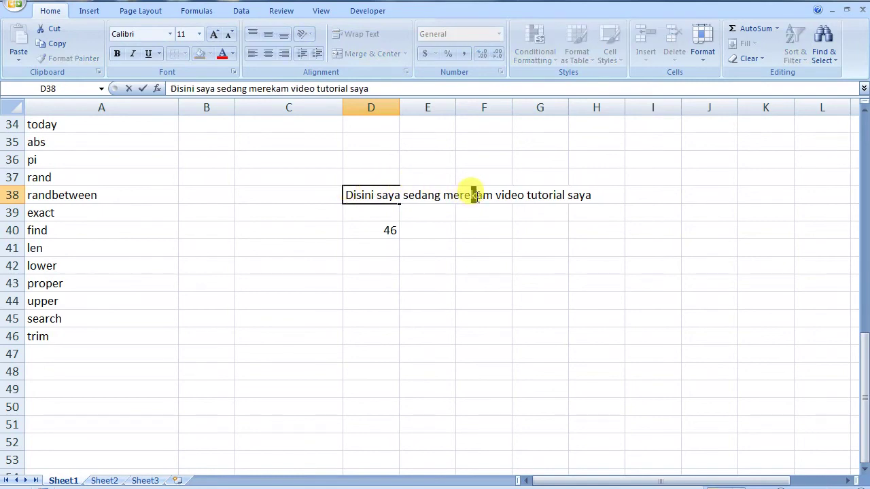
{"action": "type", "text": "K"}
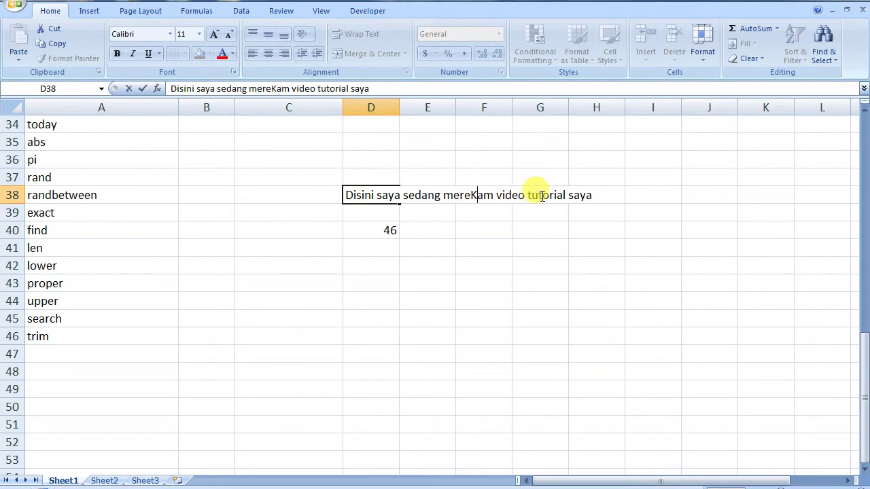
{"action": "left_click", "coordinate": [540, 196]}
{"action": "type", "text": "T"}
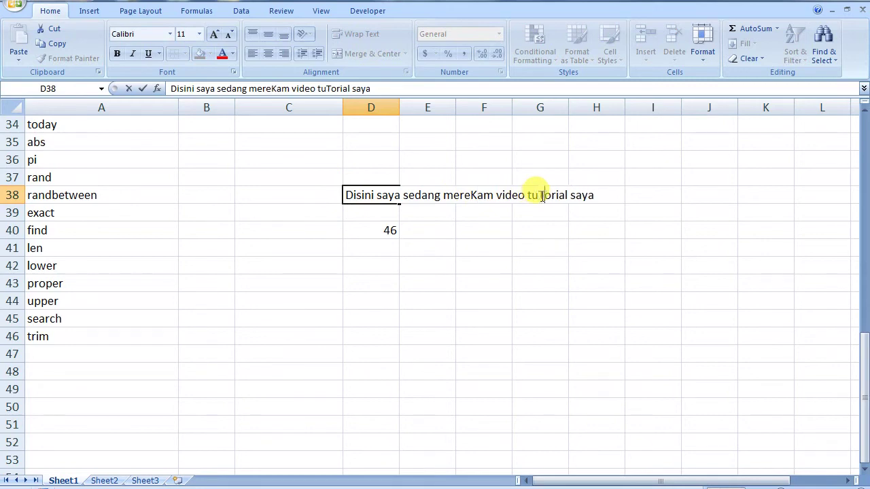
{"action": "left_click", "coordinate": [494, 281]}
- Enter =LOWER(D38) in D40 to show the sentence in lowercase
{"action": "left_click", "coordinate": [373, 227]}
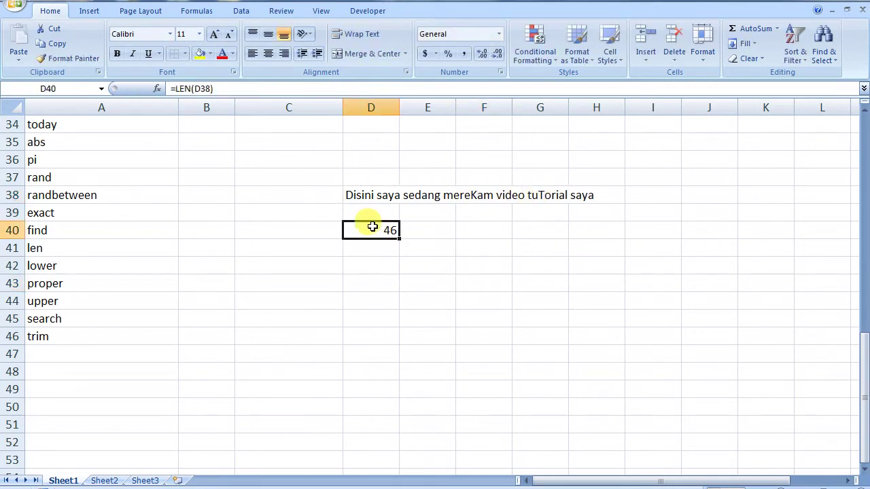
{"action": "type", "text": "=l"}
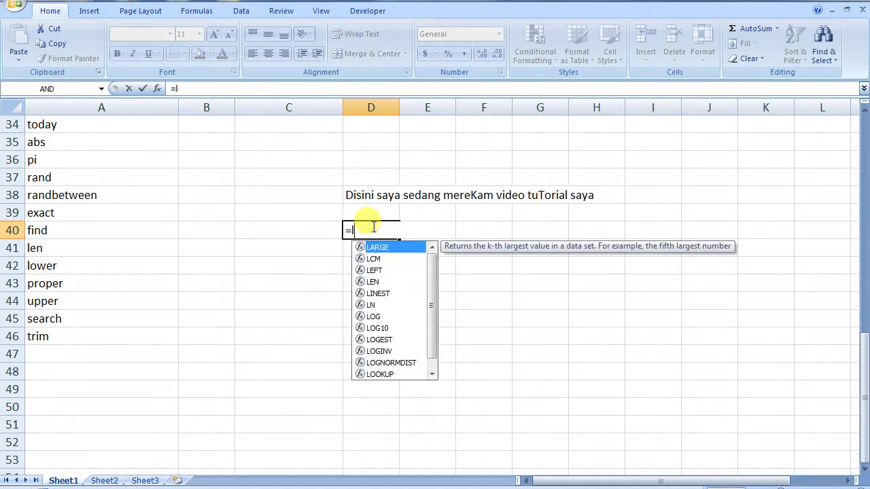
{"action": "type", "text": "ower"}
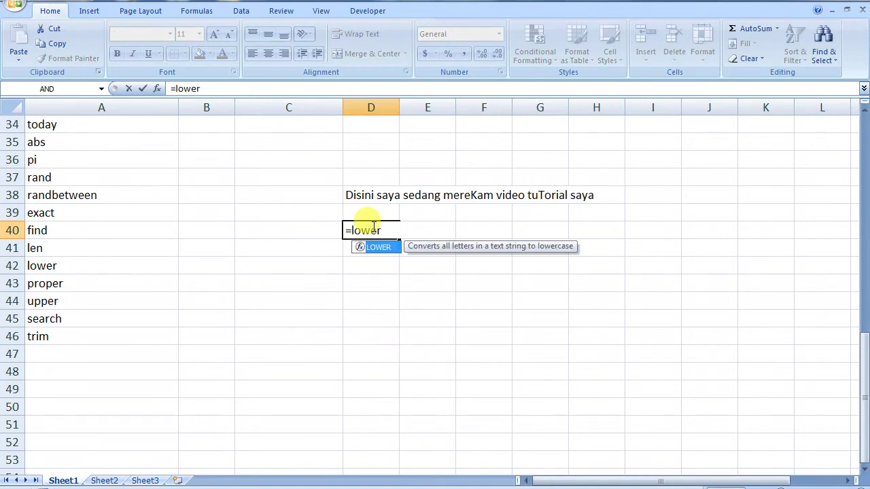
{"action": "type", "text": "("}
{"action": "left_click", "coordinate": [355, 197]}
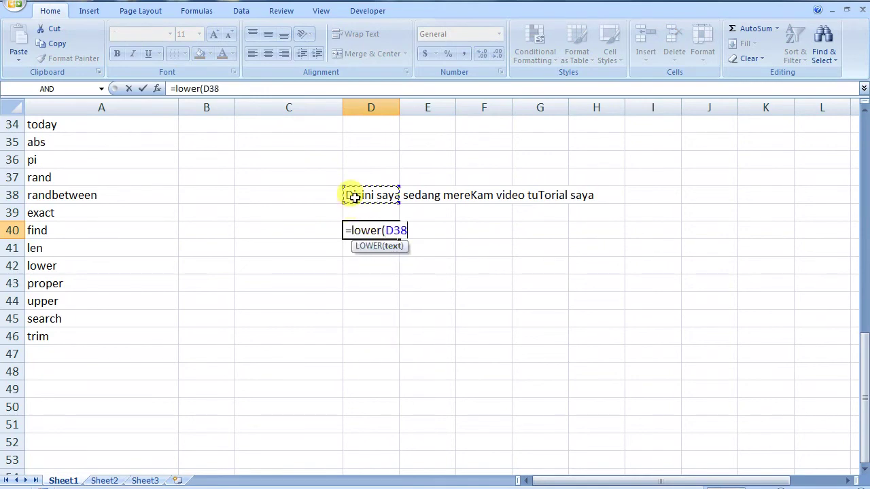
{"action": "type", "text": ")"}
{"action": "key", "text": "Return"}
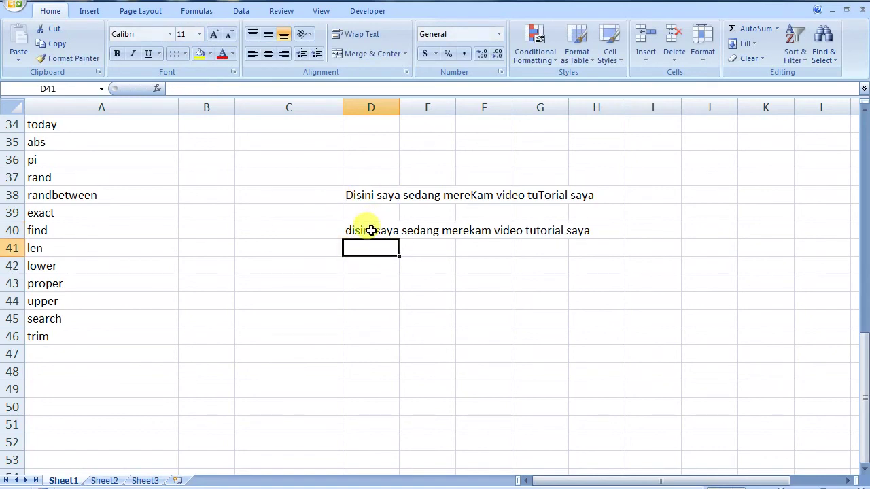
- Label C40 'lower' and C41 'proper'
{"action": "left_click", "coordinate": [303, 229]}
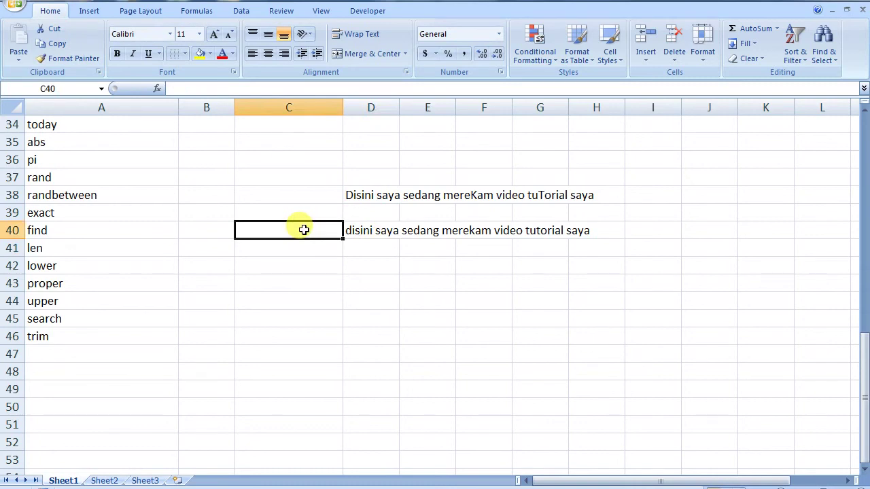
{"action": "type", "text": "lower"}
{"action": "key", "text": "Return"}
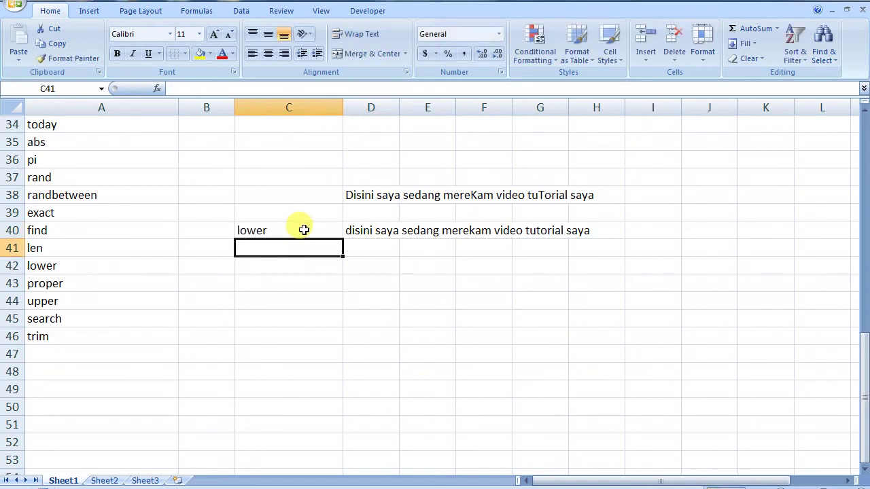
{"action": "type", "text": "proper"}
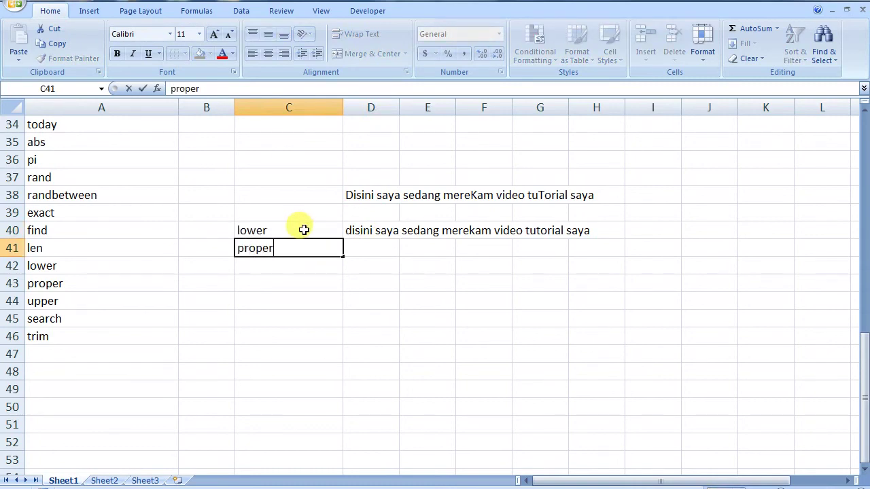
- Enter =PROPER(D38) in D41 to show the sentence in title case
{"action": "left_click", "coordinate": [375, 252]}
{"action": "type", "text": "="}
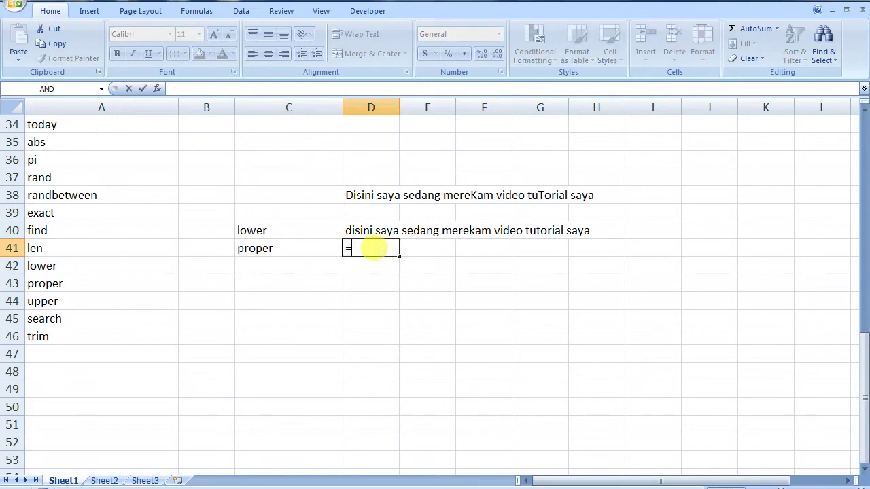
{"action": "type", "text": "pr"}
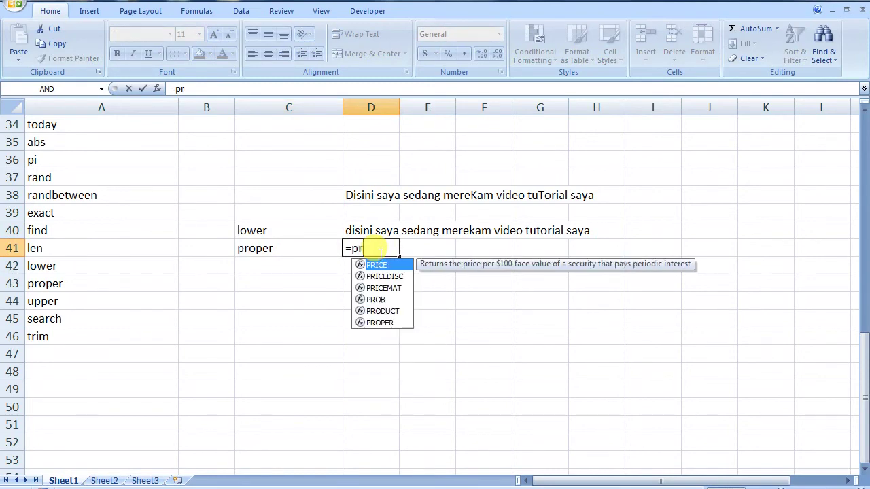
{"action": "type", "text": "oper("}
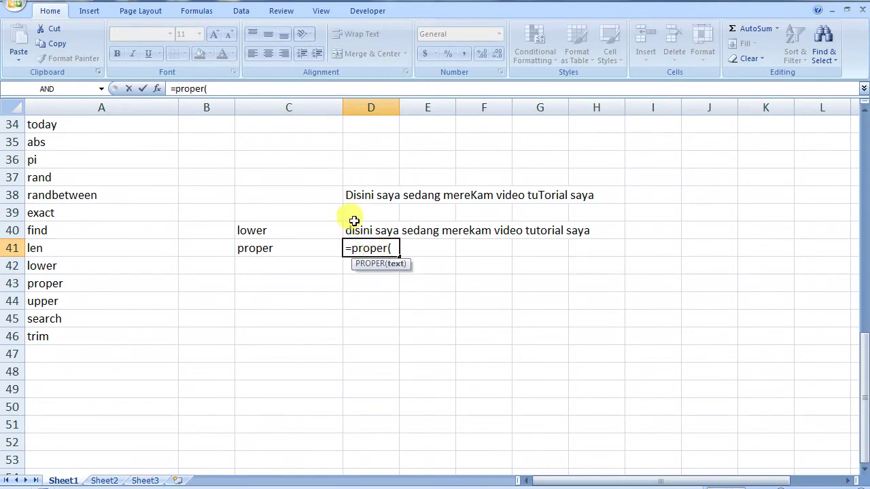
{"action": "left_click", "coordinate": [371, 197]}
{"action": "key", "text": "Return"}
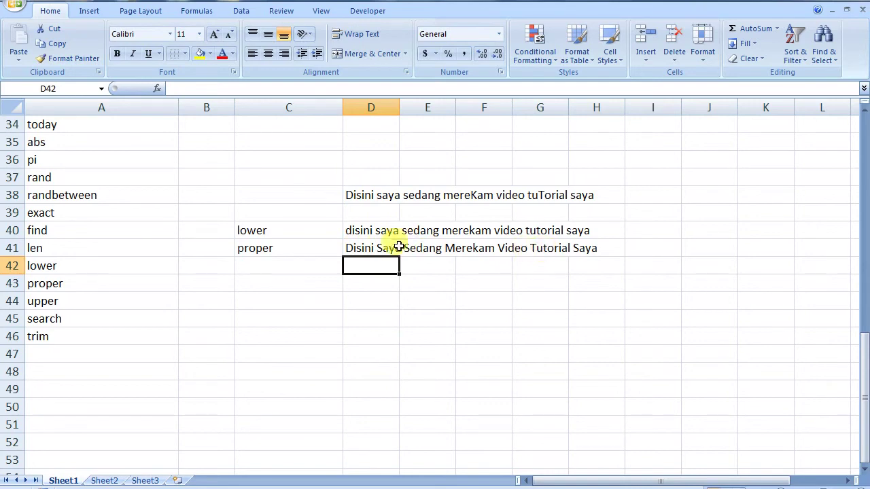
- Label C42 'upper' and enter =UPPER(D38) in D42, picking UPPER from autocomplete
{"action": "left_click", "coordinate": [251, 264]}
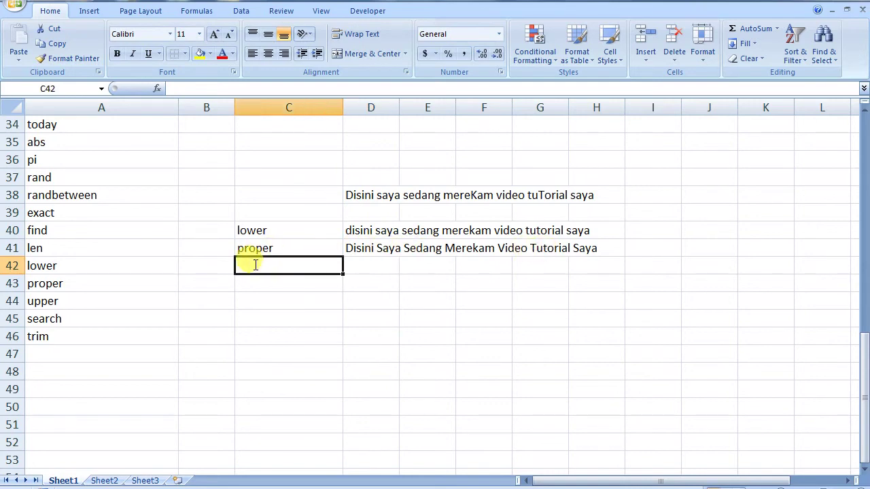
{"action": "type", "text": "i"}
{"action": "type", "text": "pper"}
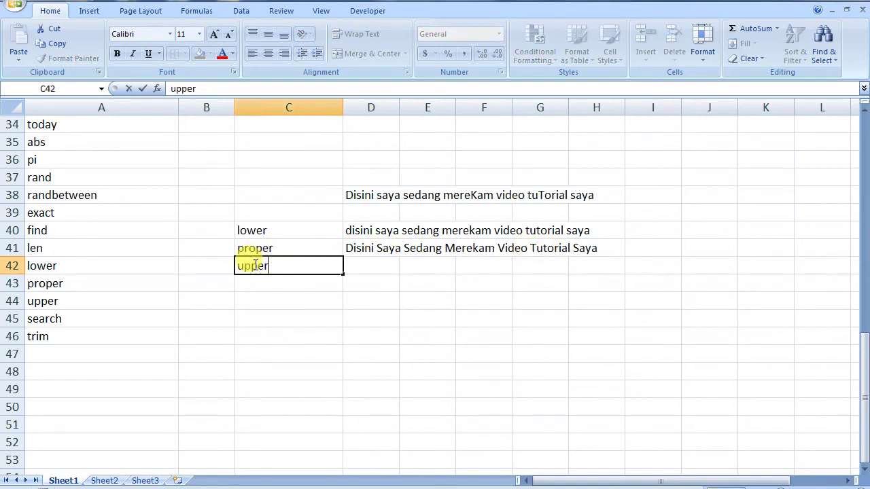
{"action": "left_click", "coordinate": [366, 267]}
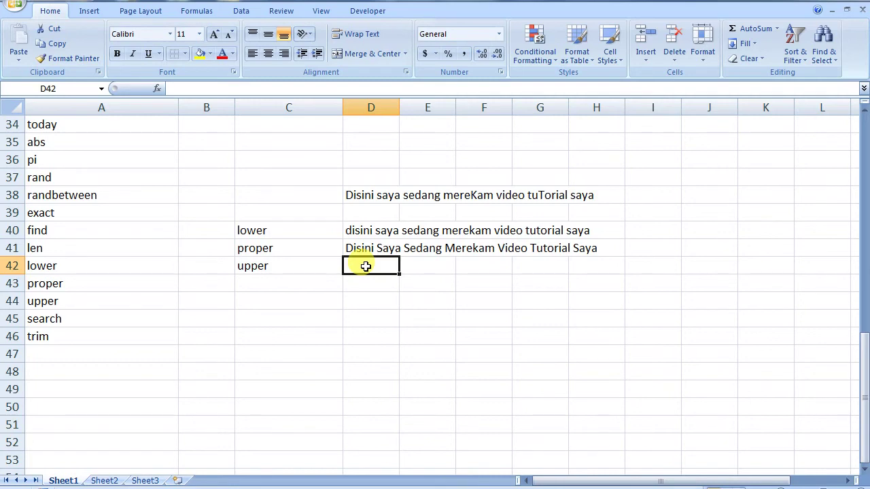
{"action": "type", "text": "="}
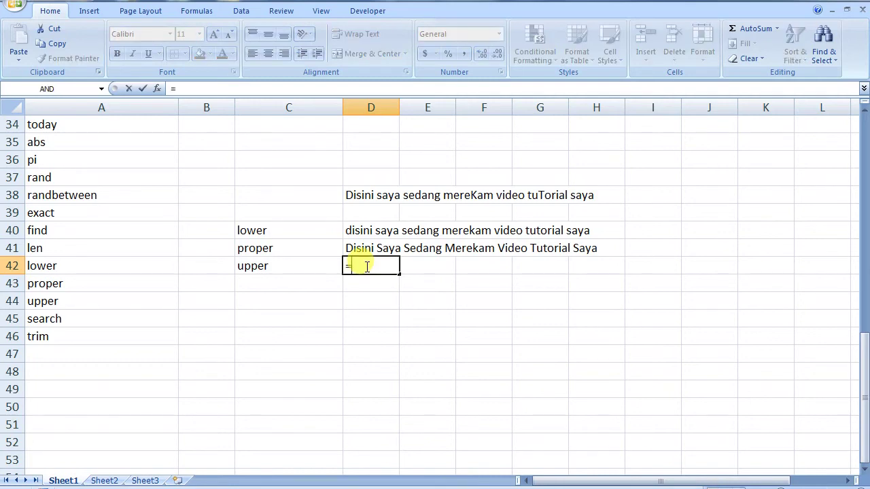
{"action": "type", "text": "up"}
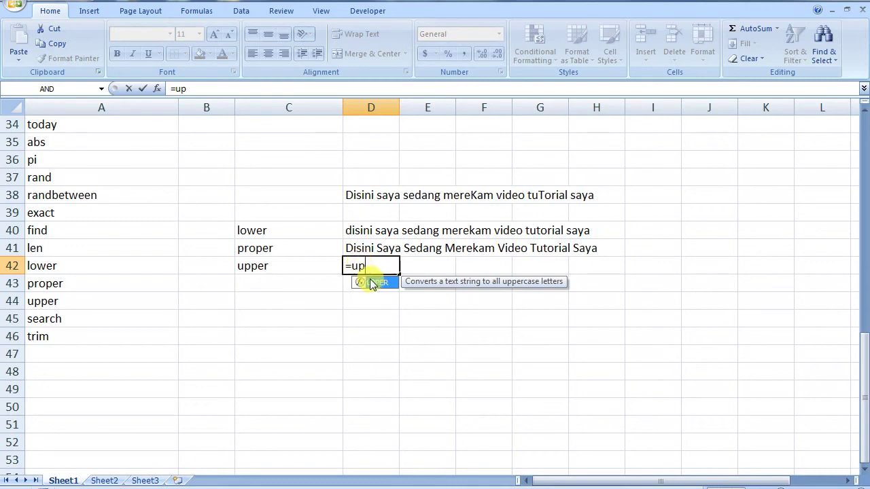
{"action": "double_click", "coordinate": [377, 282]}
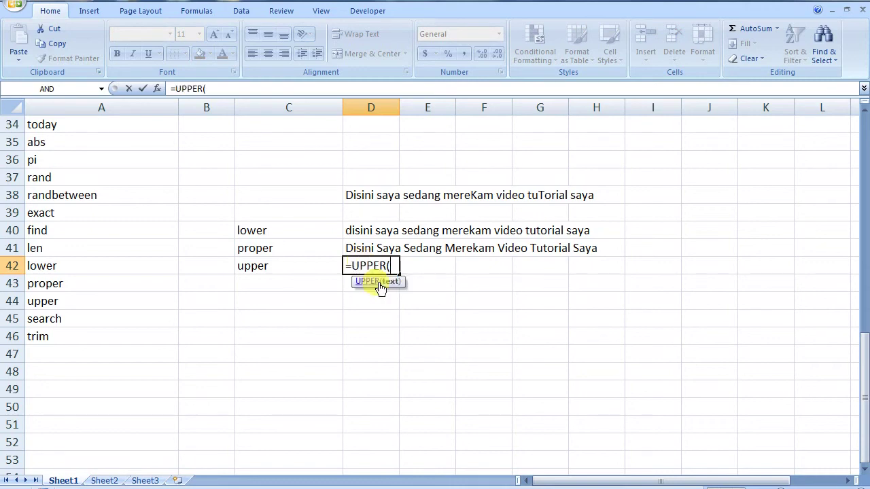
{"action": "left_click", "coordinate": [365, 196]}
{"action": "type", "text": ")"}
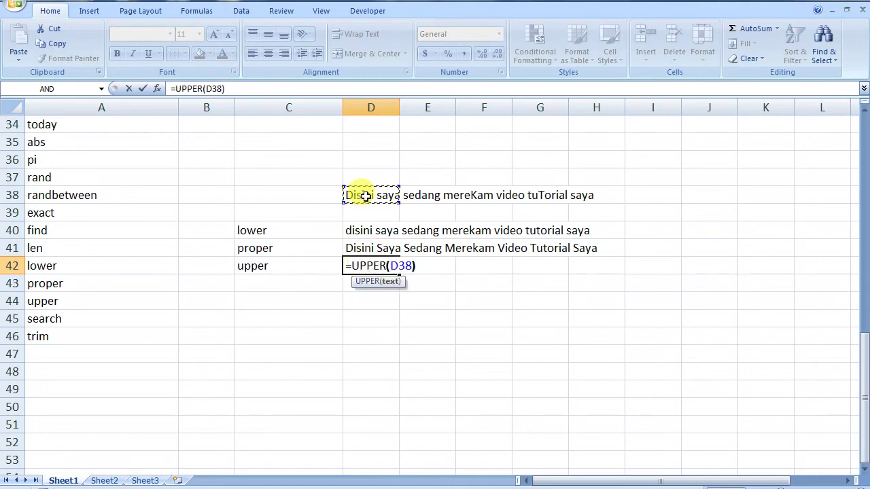
{"action": "key", "text": "Return"}
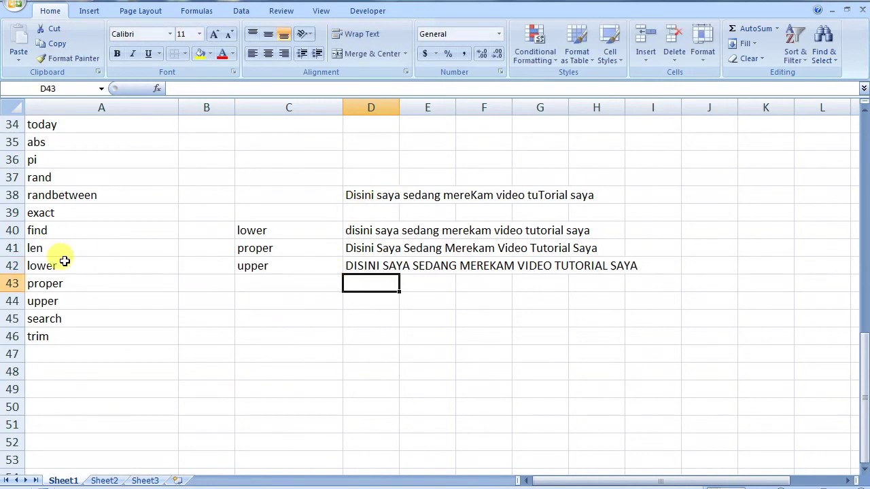
{"action": "left_click", "coordinate": [332, 303]}
- Label C44 'search' and enter =SEARCH("saya",D41,1) in D44, returning 8
{"action": "left_click", "coordinate": [368, 300]}
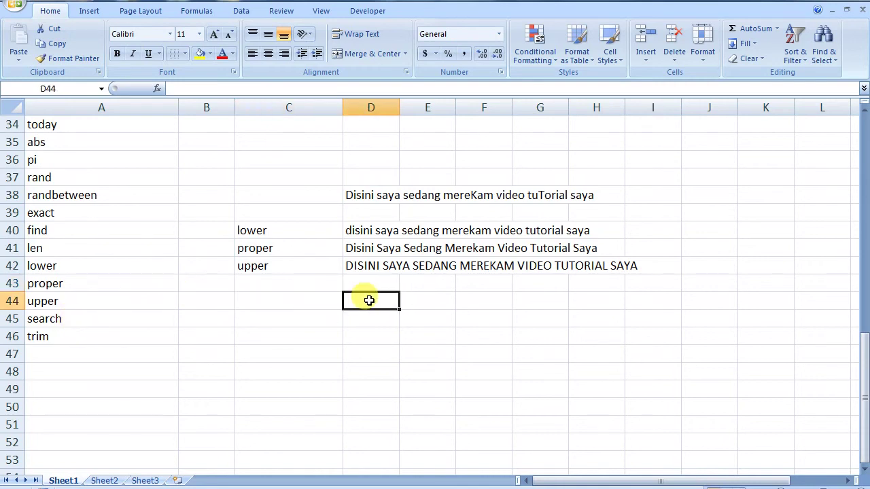
{"action": "left_click", "coordinate": [326, 298]}
{"action": "type", "text": "searc"}
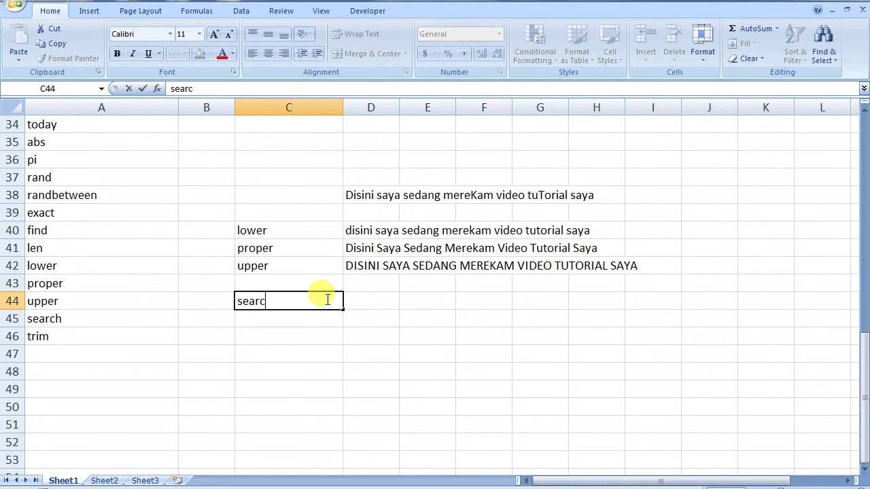
{"action": "type", "text": "h"}
{"action": "left_click", "coordinate": [381, 303]}
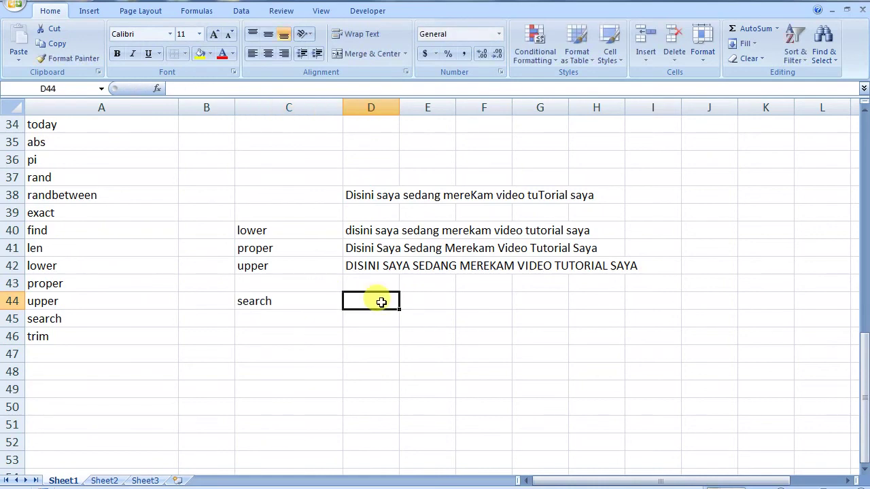
{"action": "type", "text": "=search("}
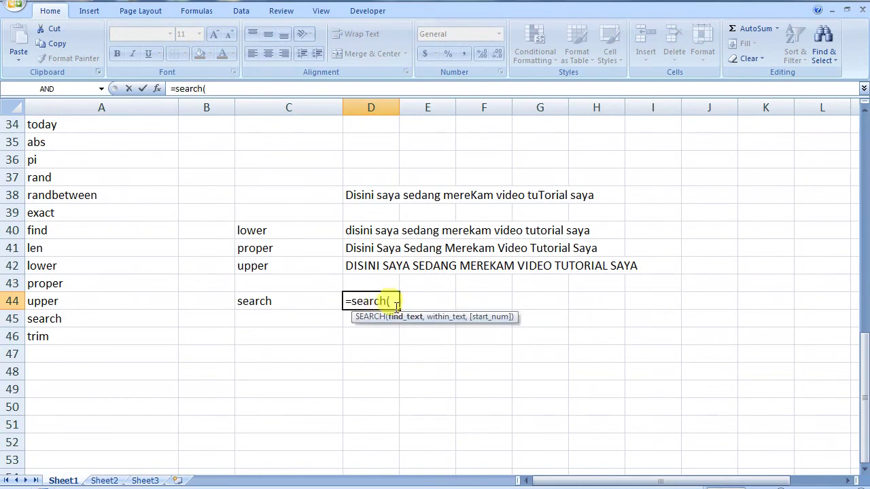
{"action": "type", "text": "\"saya"}
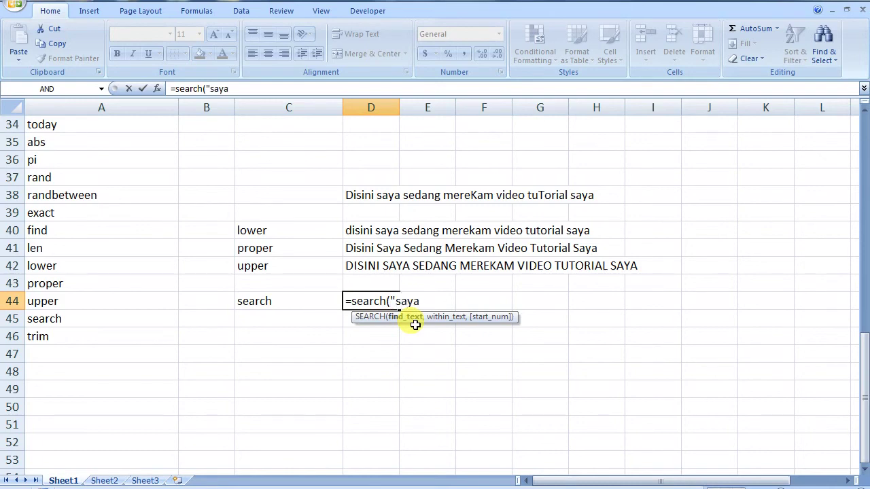
{"action": "type", "text": "\","}
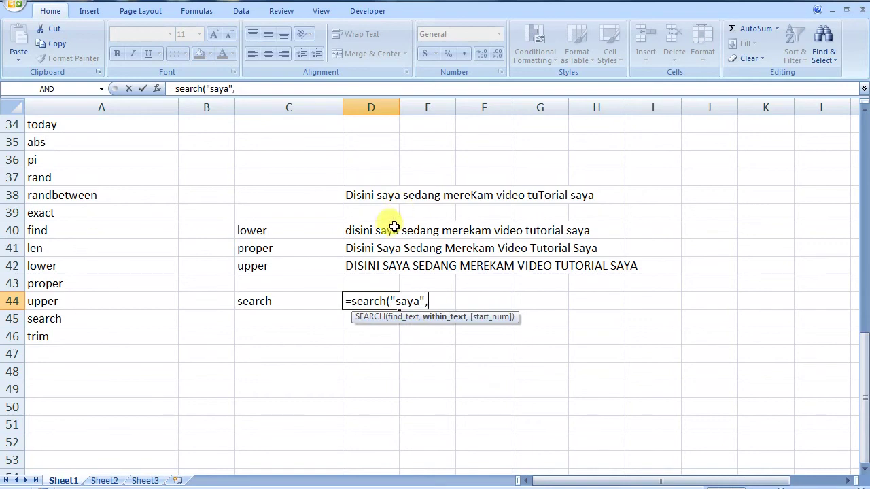
{"action": "left_click", "coordinate": [364, 249]}
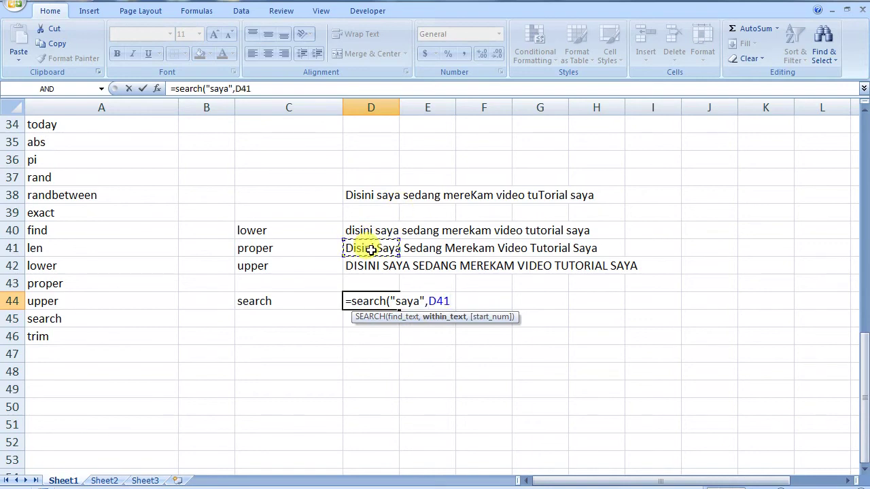
{"action": "type", "text": ","}
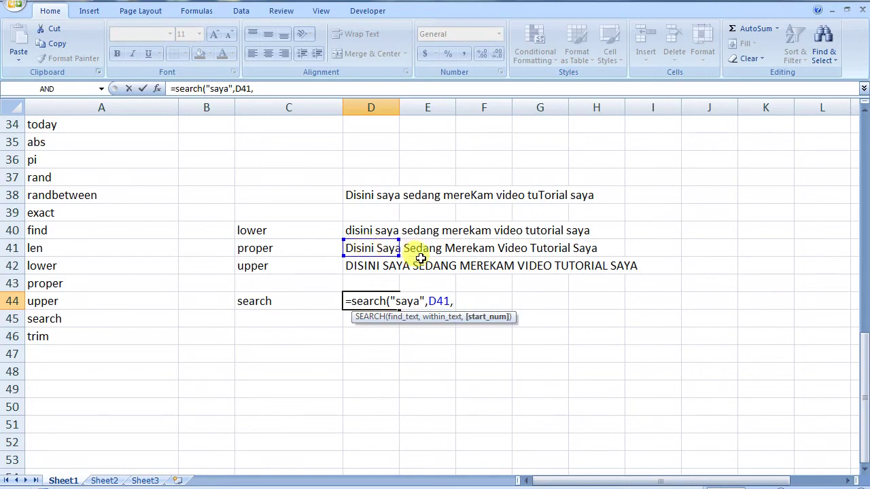
{"action": "type", "text": "1)"}
{"action": "key", "text": "Return"}
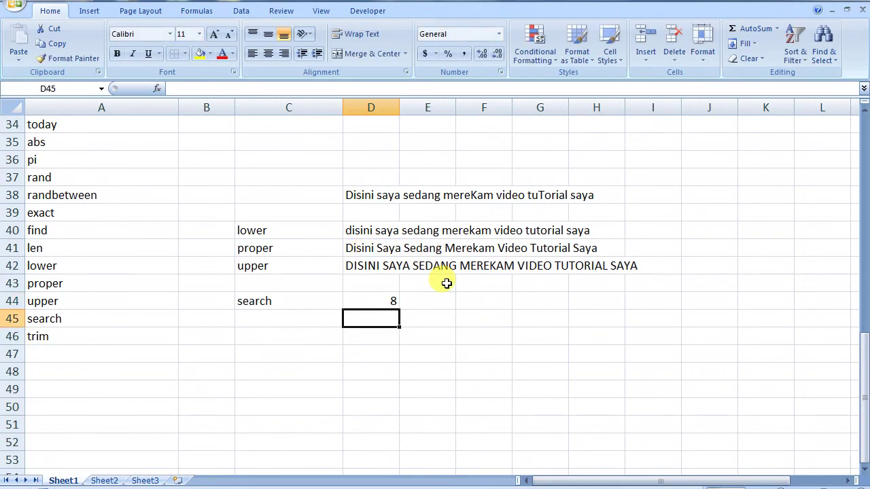
{"action": "left_click", "coordinate": [376, 306]}
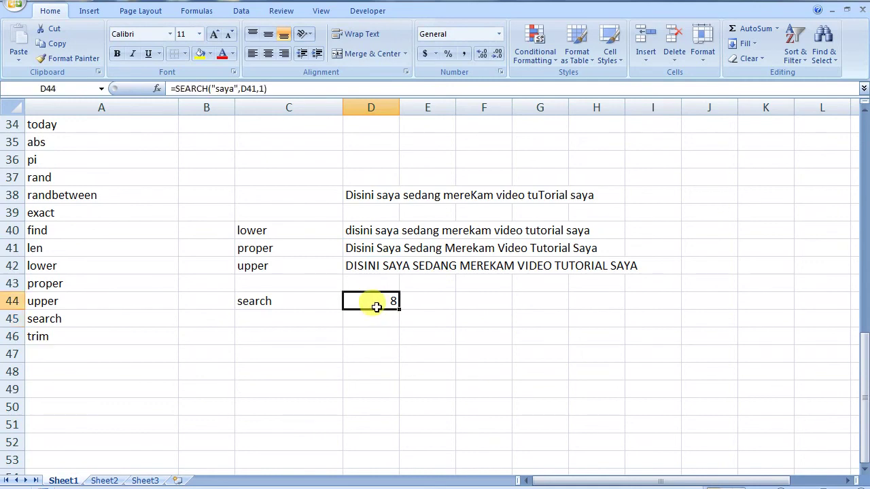
{"action": "left_click", "coordinate": [384, 250]}
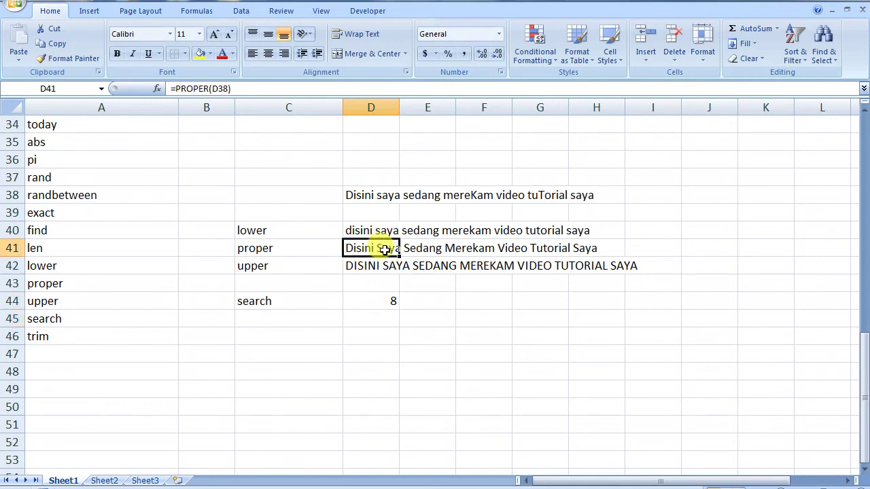
{"action": "left_click", "coordinate": [387, 296]}
{"action": "double_click", "coordinate": [386, 296]}
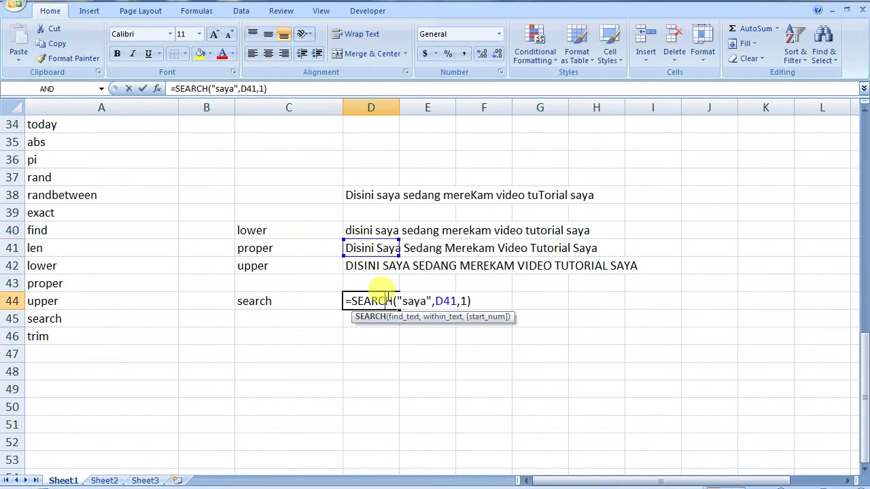
{"action": "double_click", "coordinate": [374, 301]}
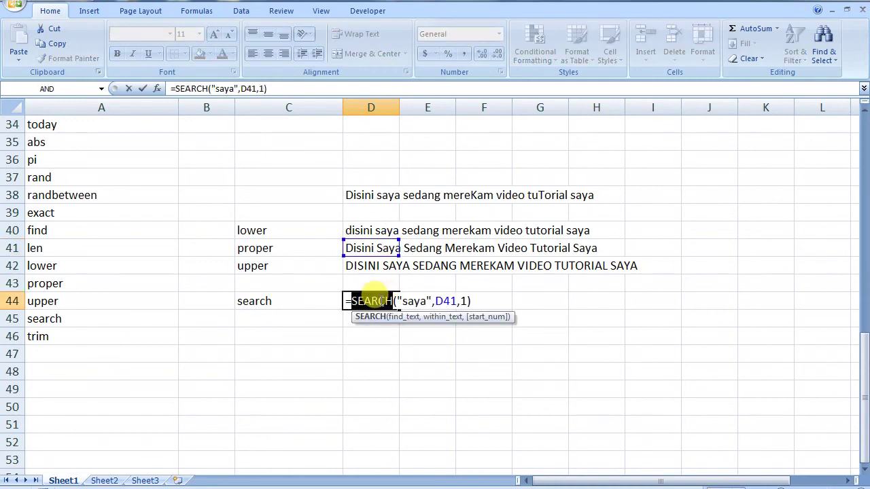
{"action": "type", "text": "FIND"}
{"action": "key", "text": "Return"}
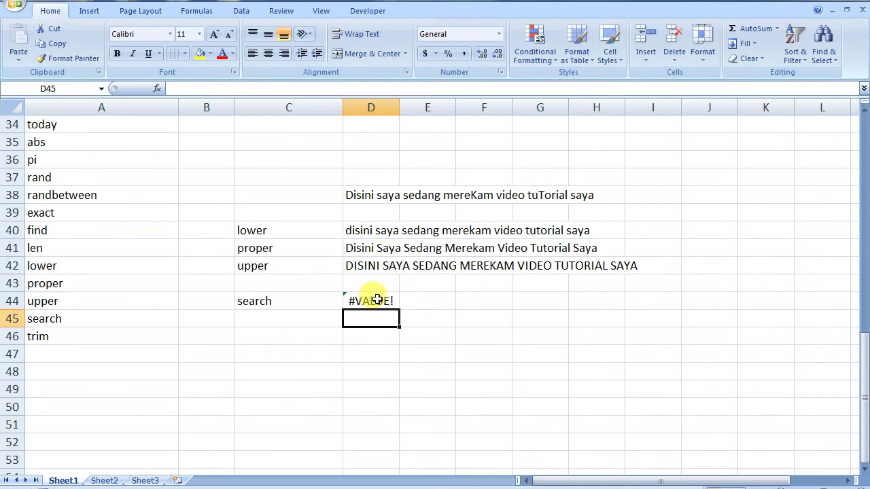
{"action": "double_click", "coordinate": [377, 300]}
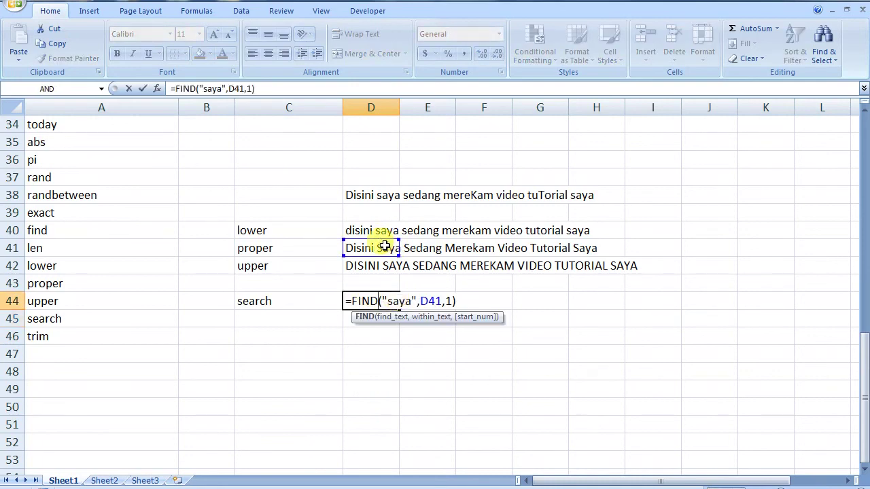
{"action": "double_click", "coordinate": [365, 301]}
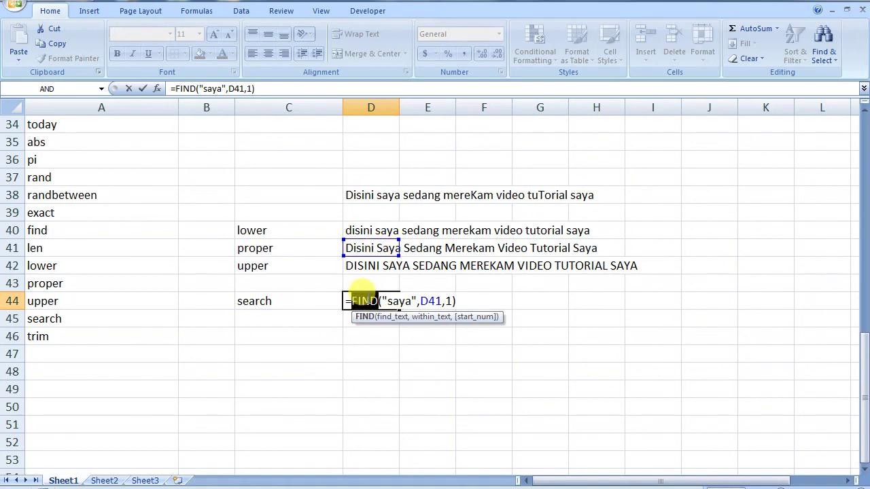
{"action": "type", "text": "SE"}
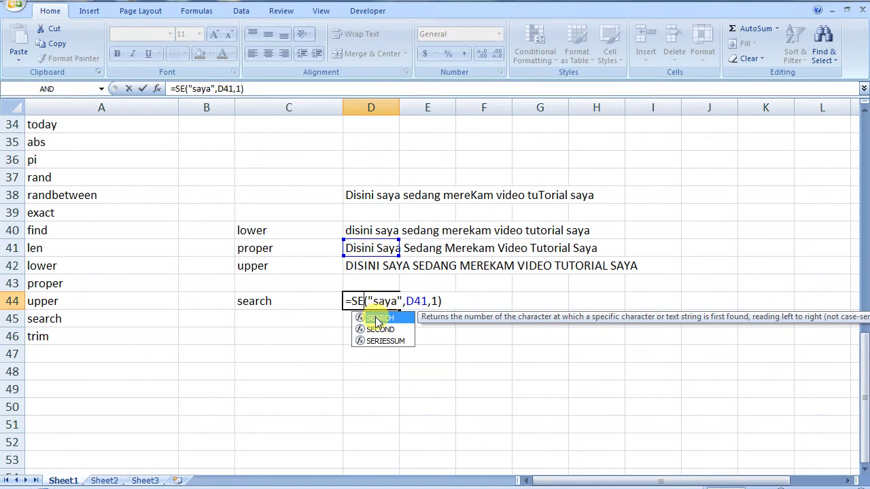
{"action": "type", "text": "ARCH"}
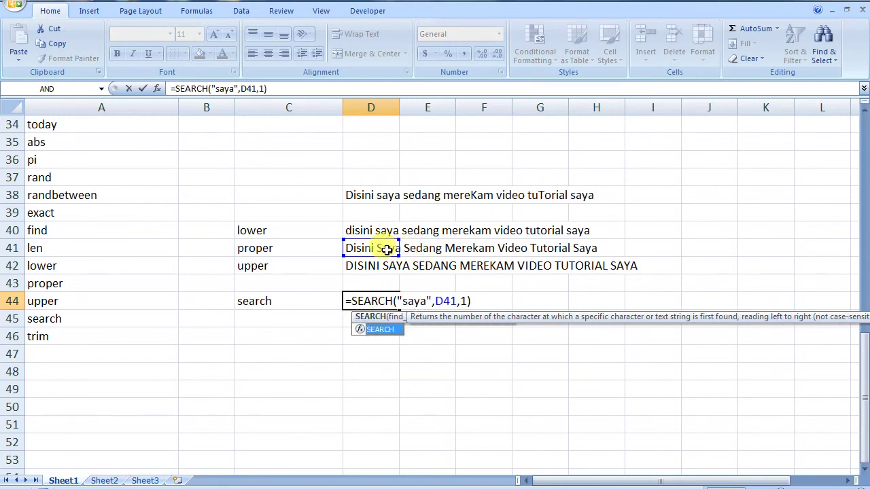
{"action": "key", "text": "Return"}
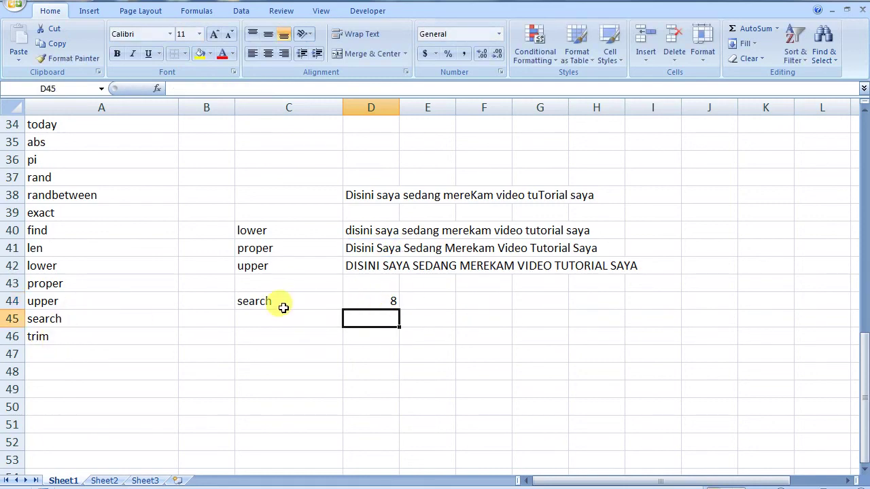
{"action": "left_click", "coordinate": [285, 317]}
- Label C45 'trim' and enter =TRIM(D41) in D45
{"action": "type", "text": "trim"}
{"action": "left_click", "coordinate": [369, 318]}
{"action": "type", "text": "(=tum"}
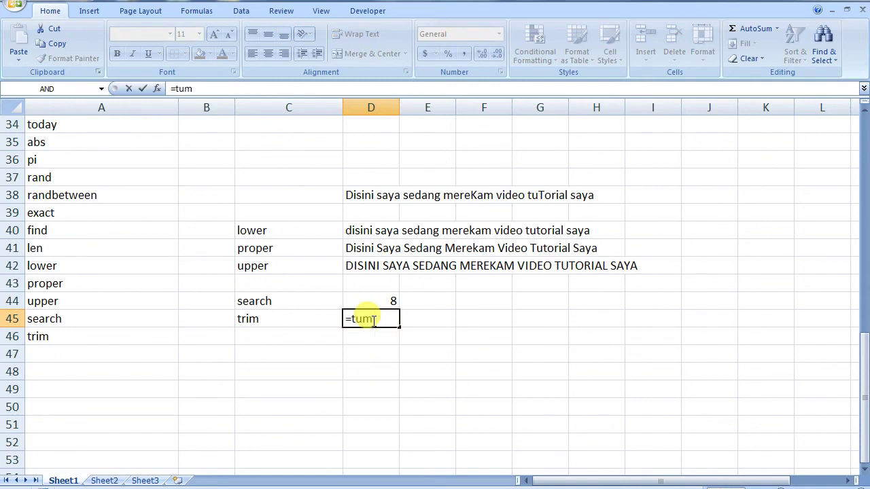
{"action": "key", "text": "BackSpace"}
{"action": "key", "text": "BackSpace"}
{"action": "type", "text": "rim"}
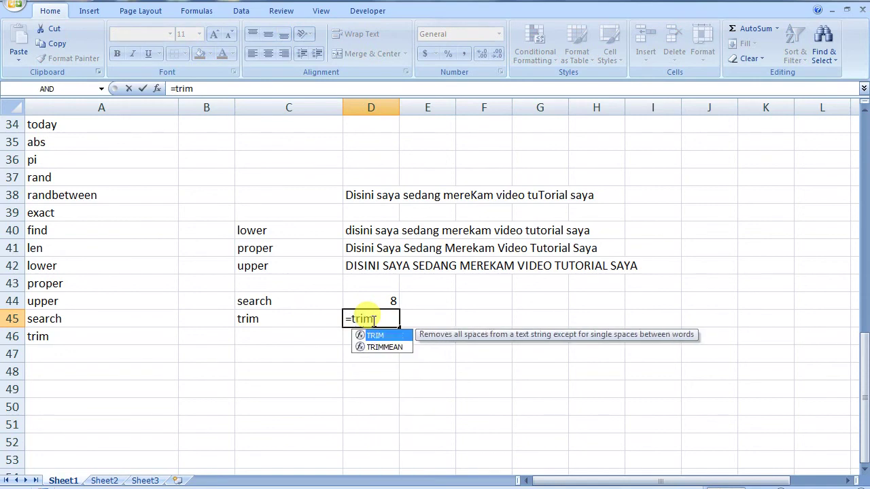
{"action": "type", "text": "("}
{"action": "left_click", "coordinate": [372, 250]}
{"action": "type", "text": ")"}
{"action": "key", "text": "Return"}
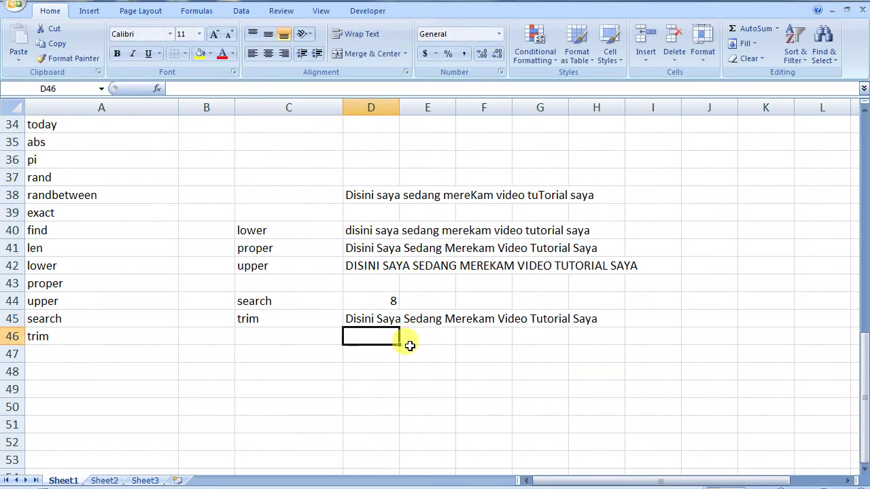
{"action": "left_click", "coordinate": [357, 321]}
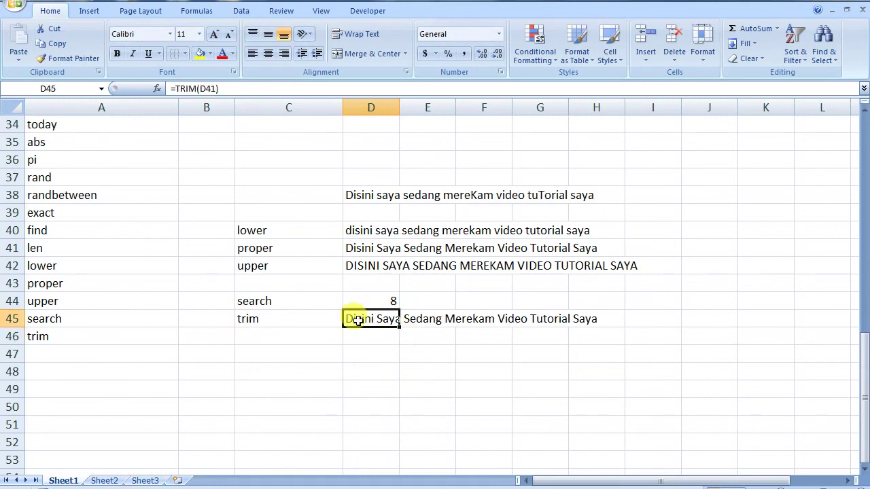
- Repoint D45's TRIM formula from D41 to the original sentence in D38
{"action": "left_click", "coordinate": [359, 250]}
{"action": "double_click", "coordinate": [358, 250]}
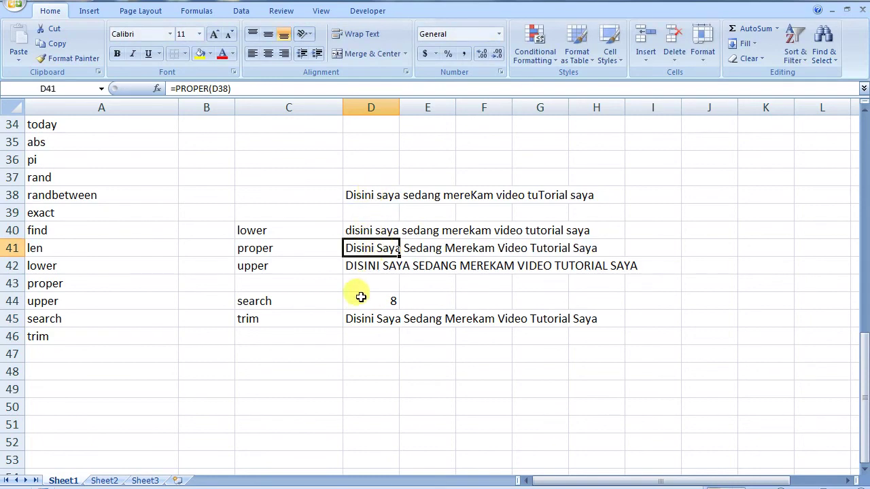
{"action": "left_click", "coordinate": [355, 319]}
{"action": "double_click", "coordinate": [356, 319]}
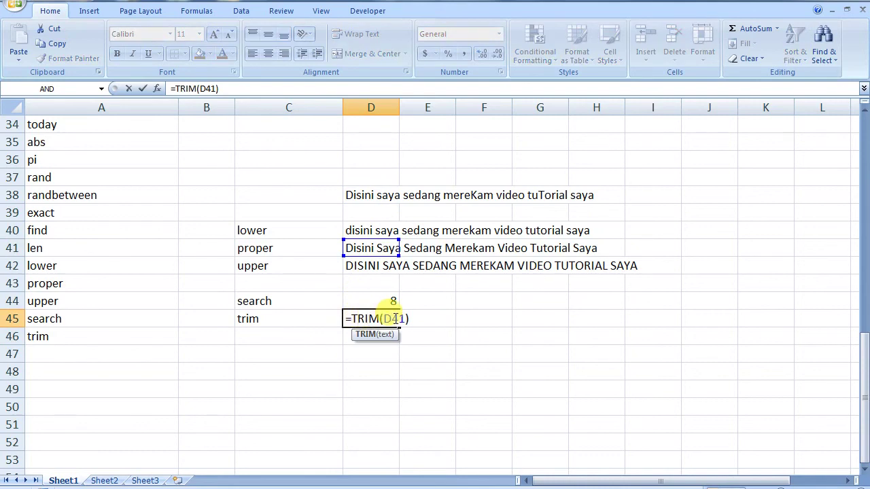
{"action": "double_click", "coordinate": [394, 319]}
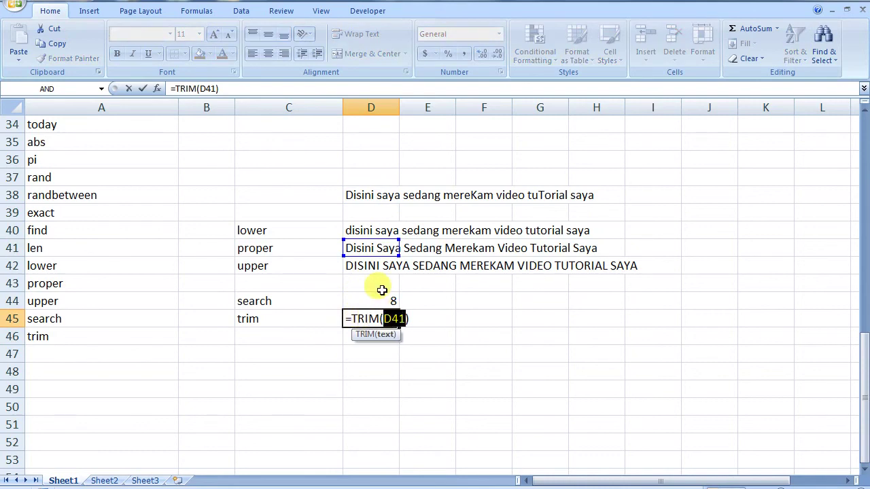
{"action": "left_click", "coordinate": [358, 195]}
{"action": "key", "text": "Return"}
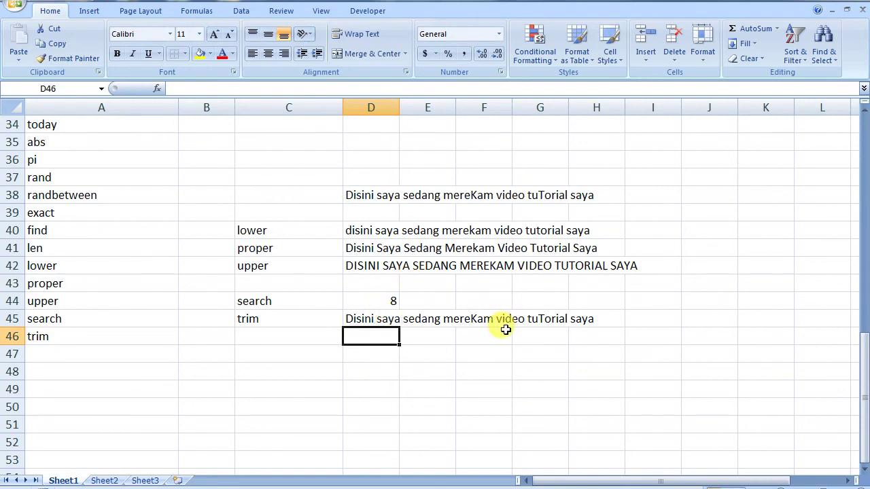
- Insert extra spaces into the D38 sentence after Disini and mereKam
{"action": "double_click", "coordinate": [378, 194]}
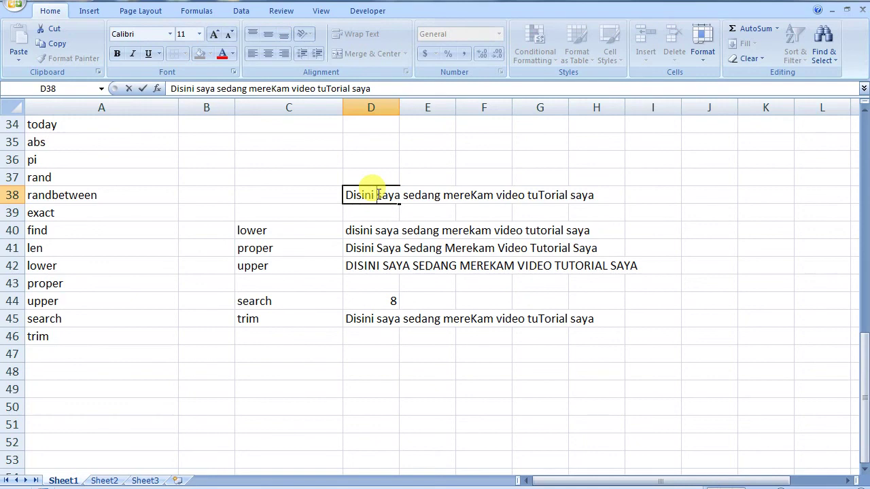
{"action": "left_click", "coordinate": [513, 197]}
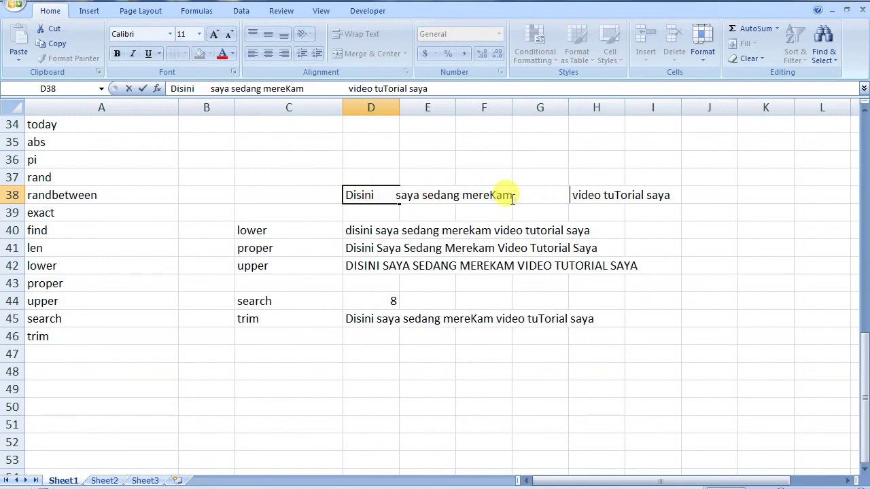
{"action": "left_click", "coordinate": [411, 394]}
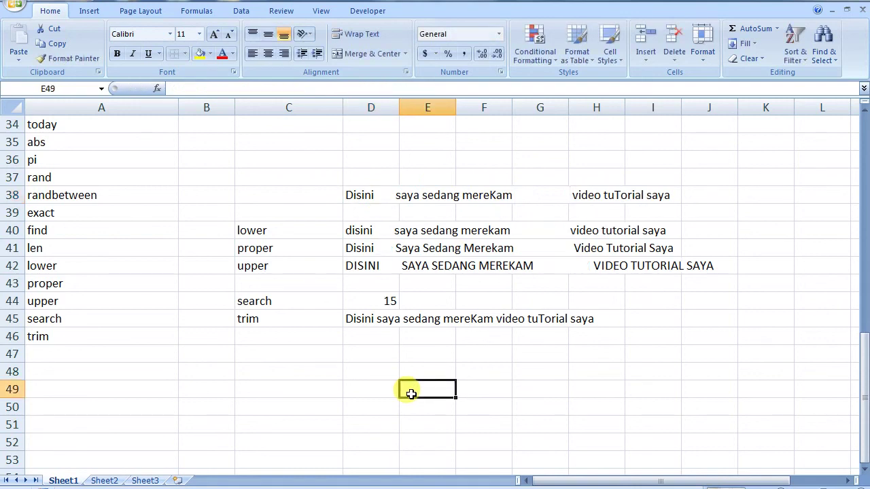
{"action": "left_click", "coordinate": [360, 317]}
{"action": "left_click", "coordinate": [369, 233]}
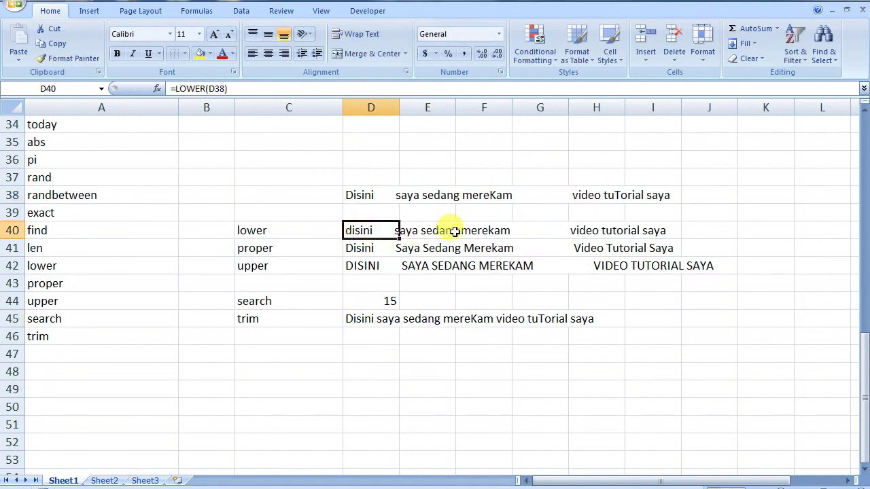
{"action": "left_click", "coordinate": [522, 196]}
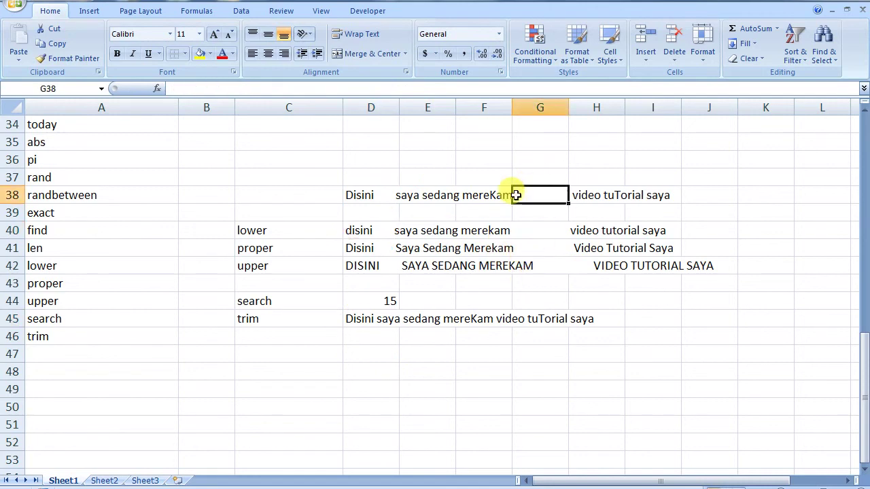
{"action": "left_click", "coordinate": [390, 197]}
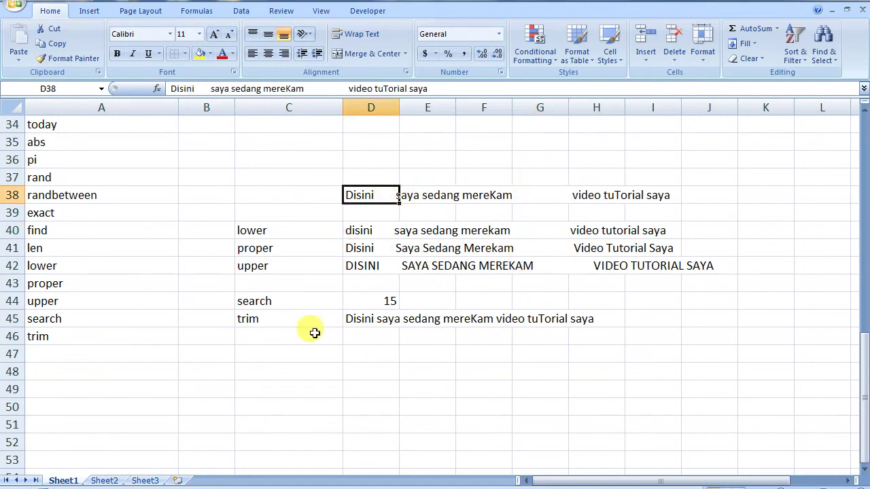
{"action": "left_click", "coordinate": [292, 316]}
- Re-enter =TRIM(D38) in D45 to show the sentence single-spaced
{"action": "left_click", "coordinate": [371, 323]}
{"action": "type", "text": "=TRIM(D38)"}
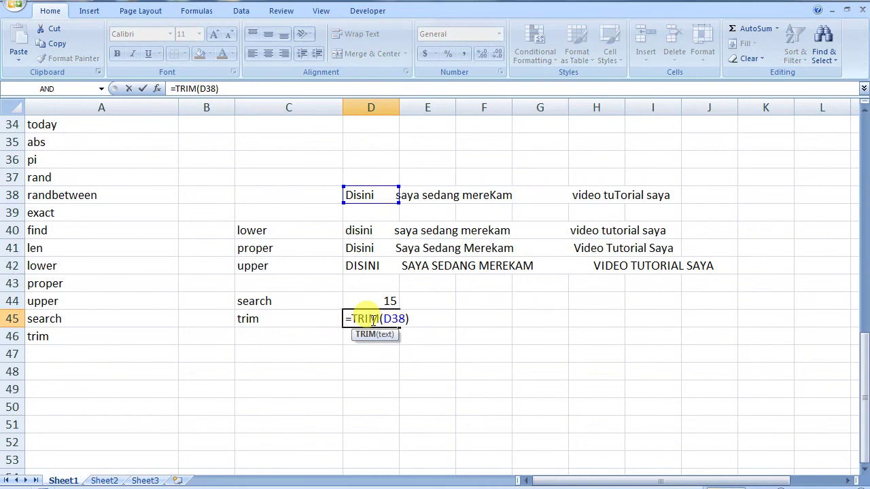
{"action": "key", "text": "Return"}
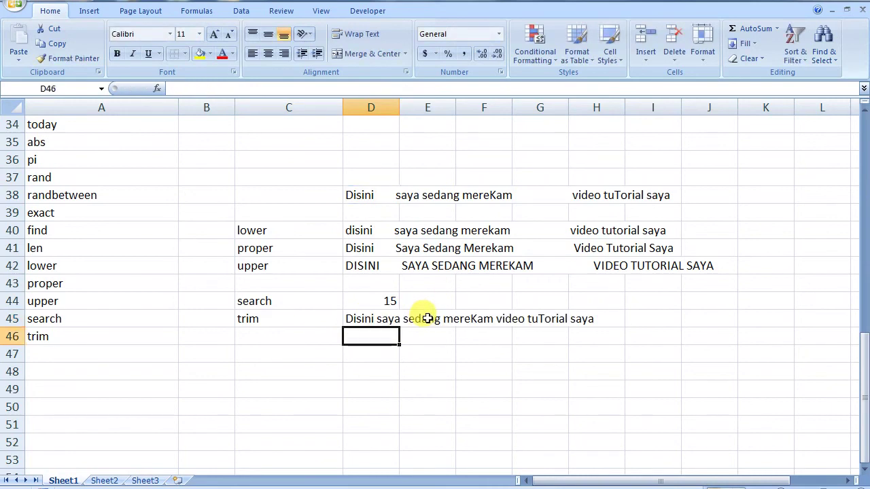
{"action": "left_click", "coordinate": [506, 324]}
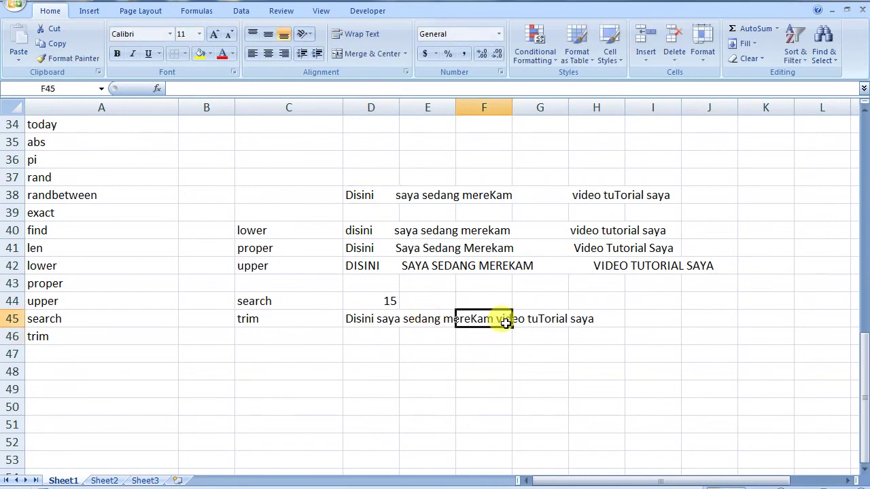